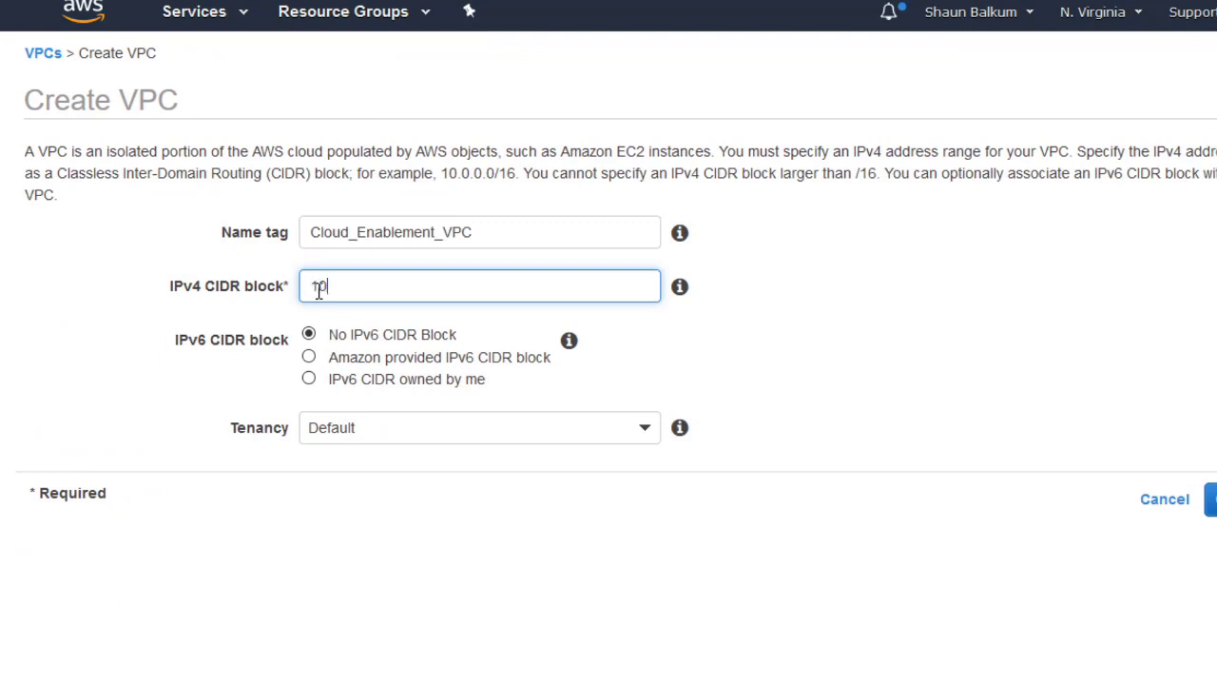
Step: Enter 10.0.0.0/16 as the IPv4 CIDR, create the VPC, and close the confirmation
text(.0.0.0/16)
click(1212, 499)
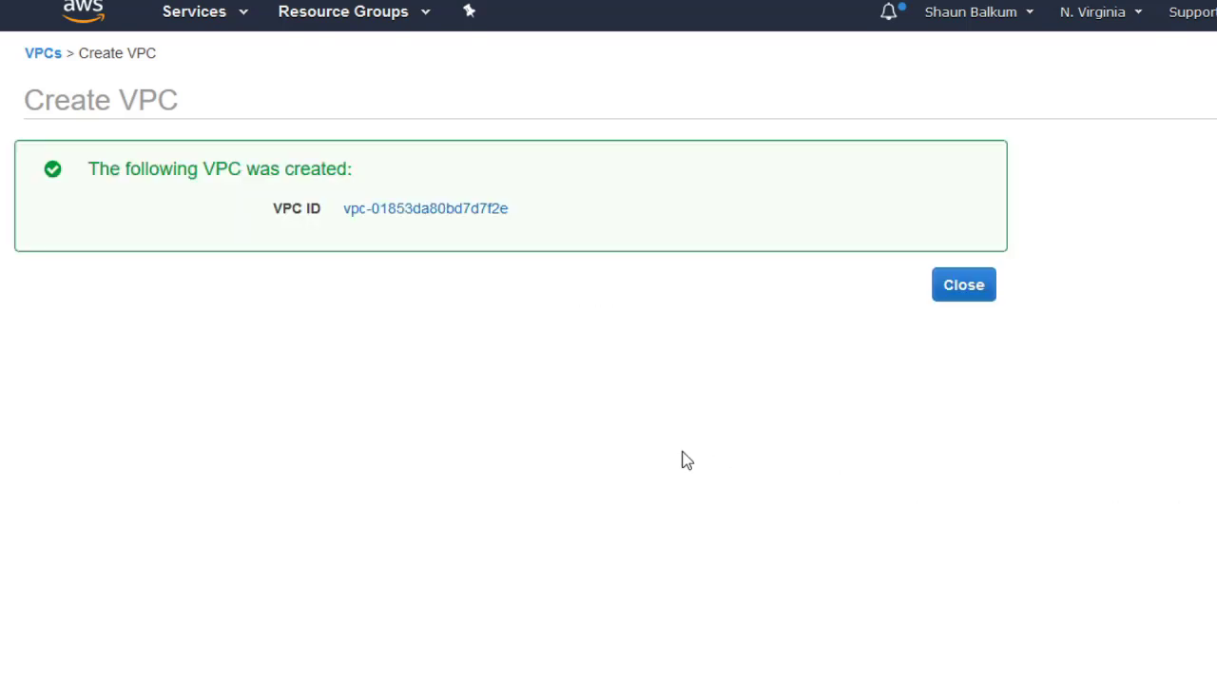
click(951, 290)
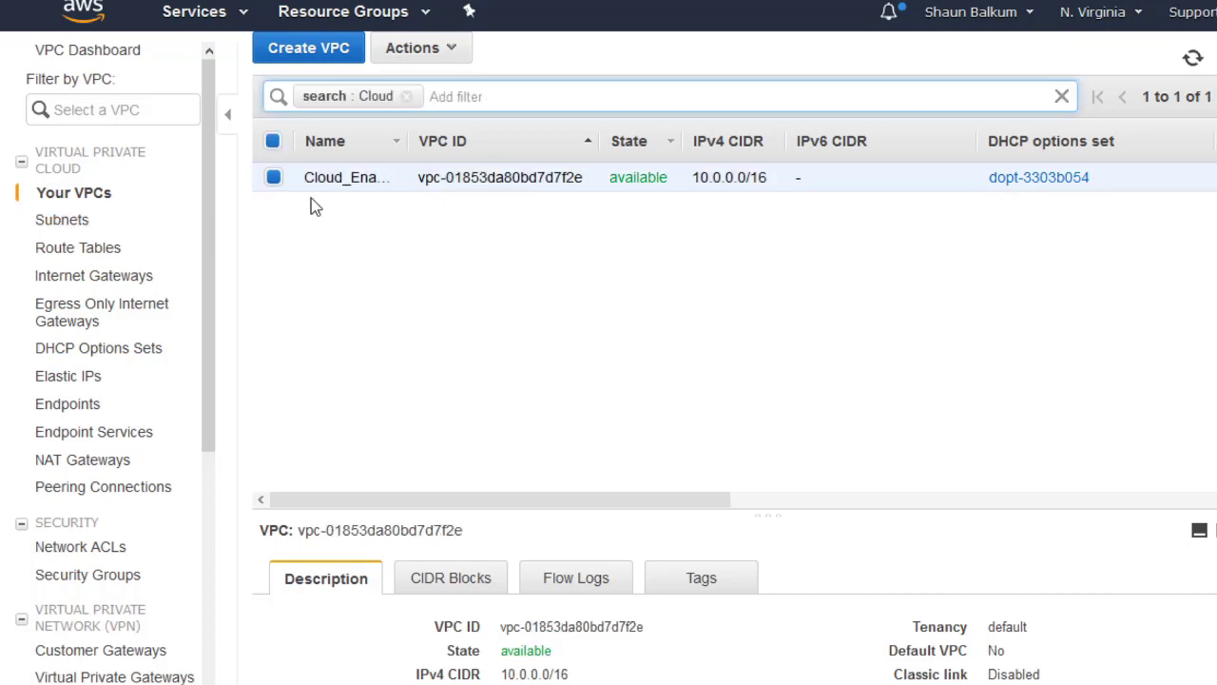
Step: Create Cloud_Enablement_Subnet in Cloud_Enablement_VPC, zone us-east-1a, CIDR 10.0.0.0/24
click(63, 219)
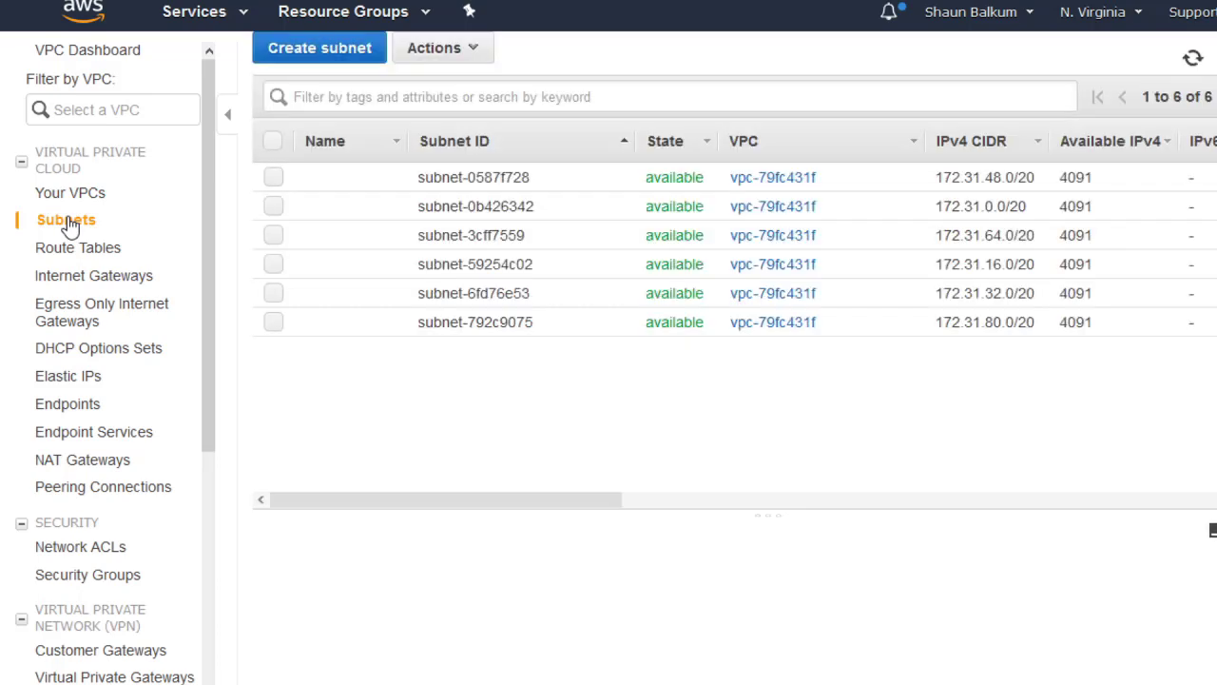
click(319, 52)
click(335, 213)
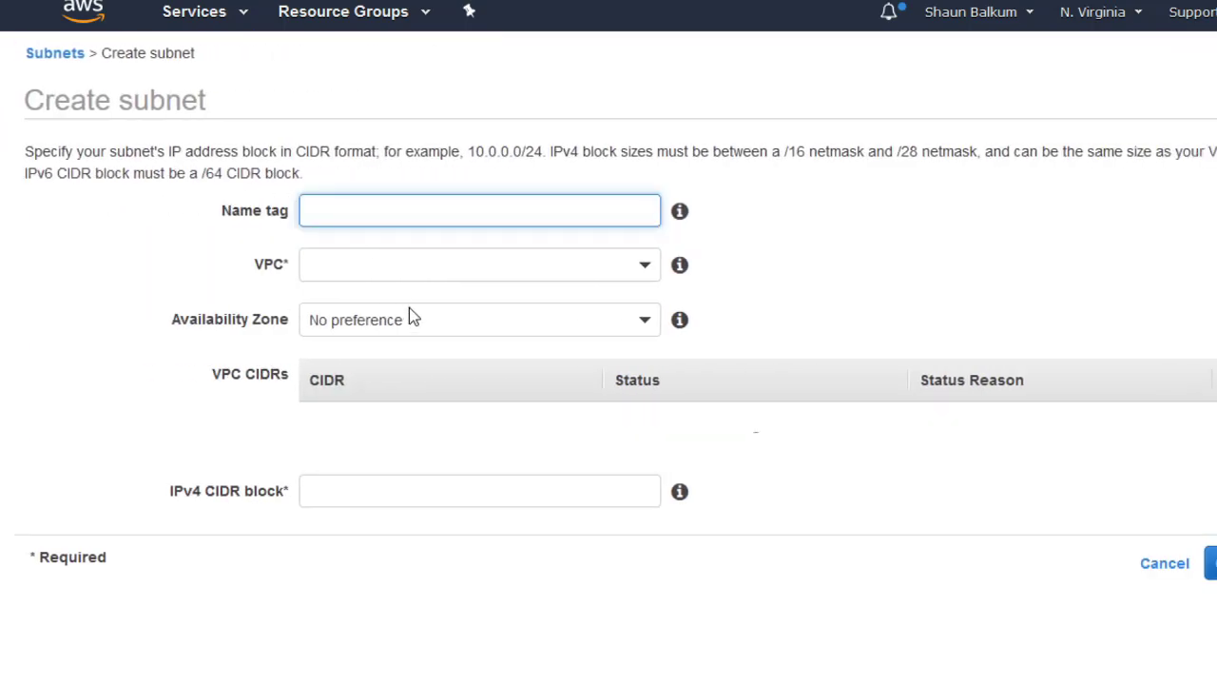
text(Cloud_Enablement_Subnet)
click(644, 268)
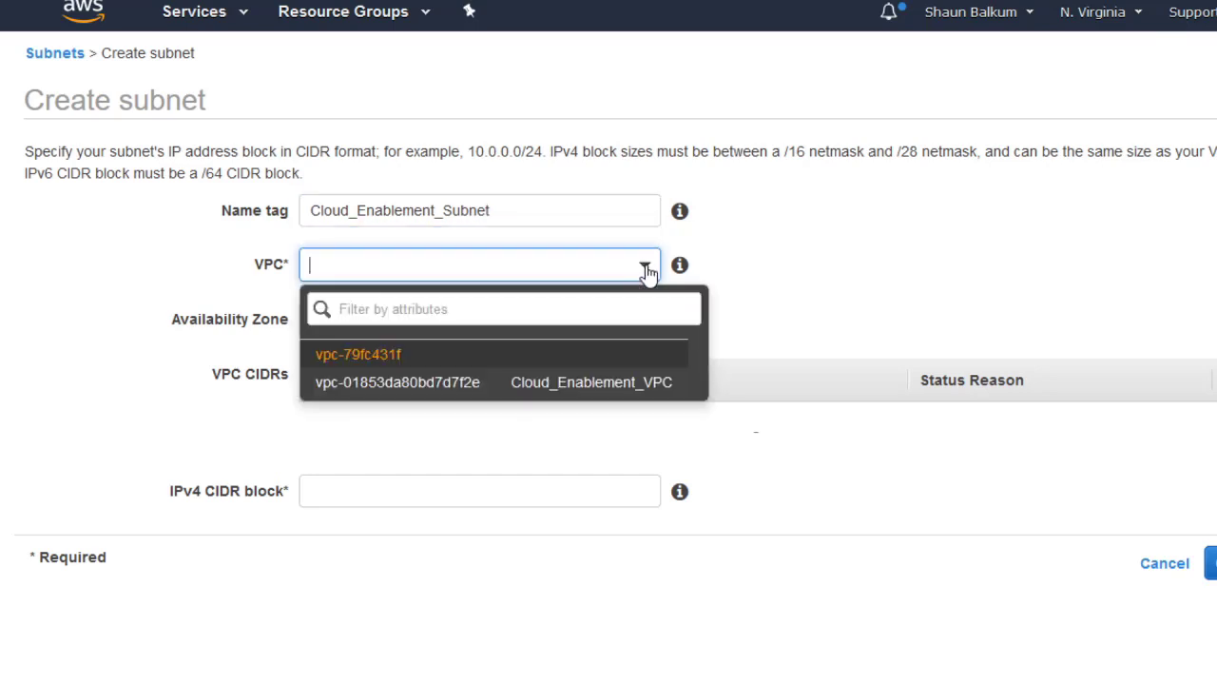
click(462, 384)
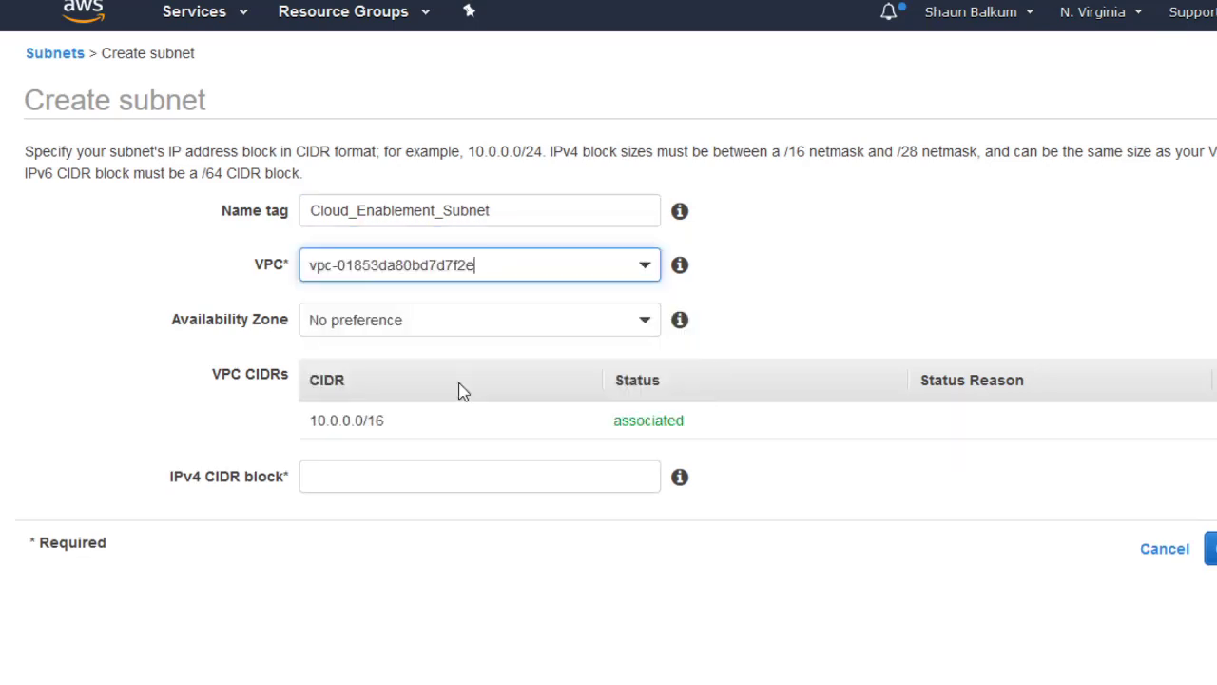
click(348, 321)
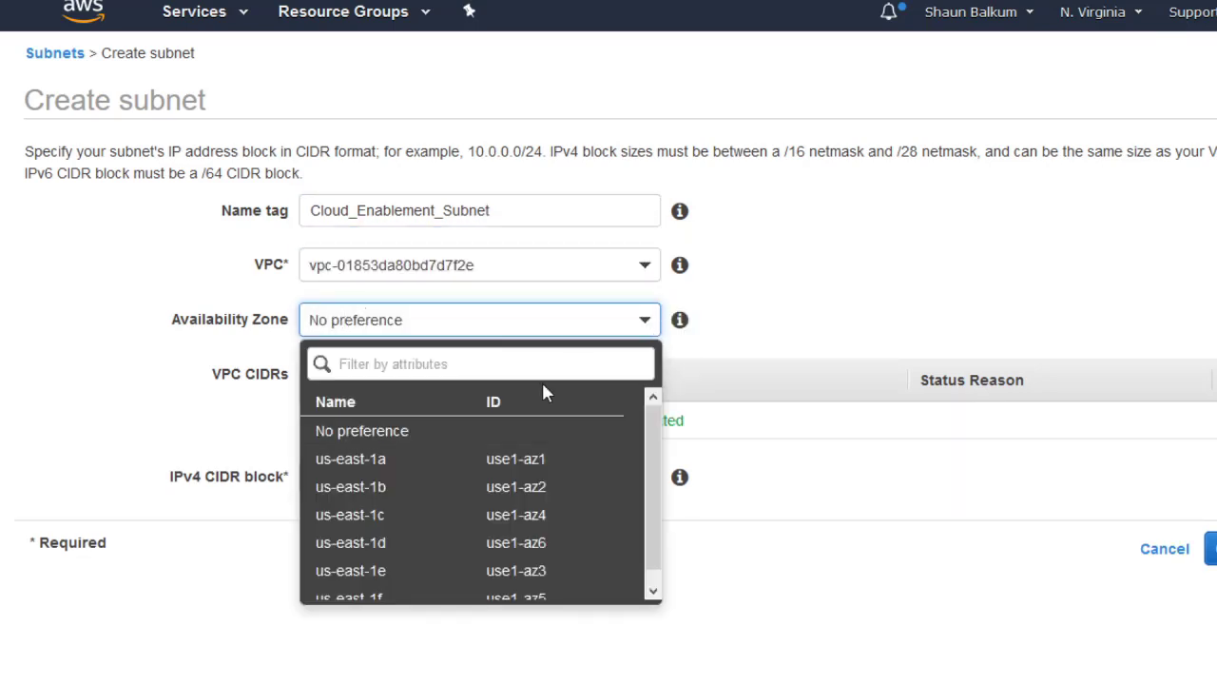
click(352, 462)
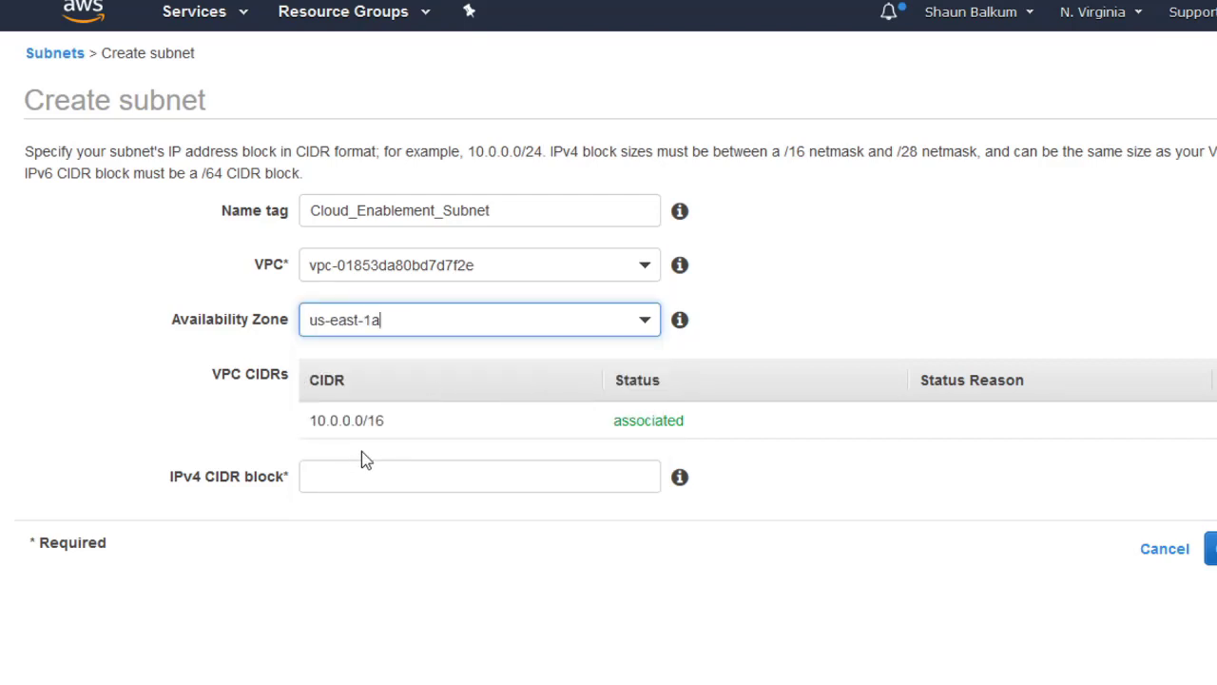
click(304, 476)
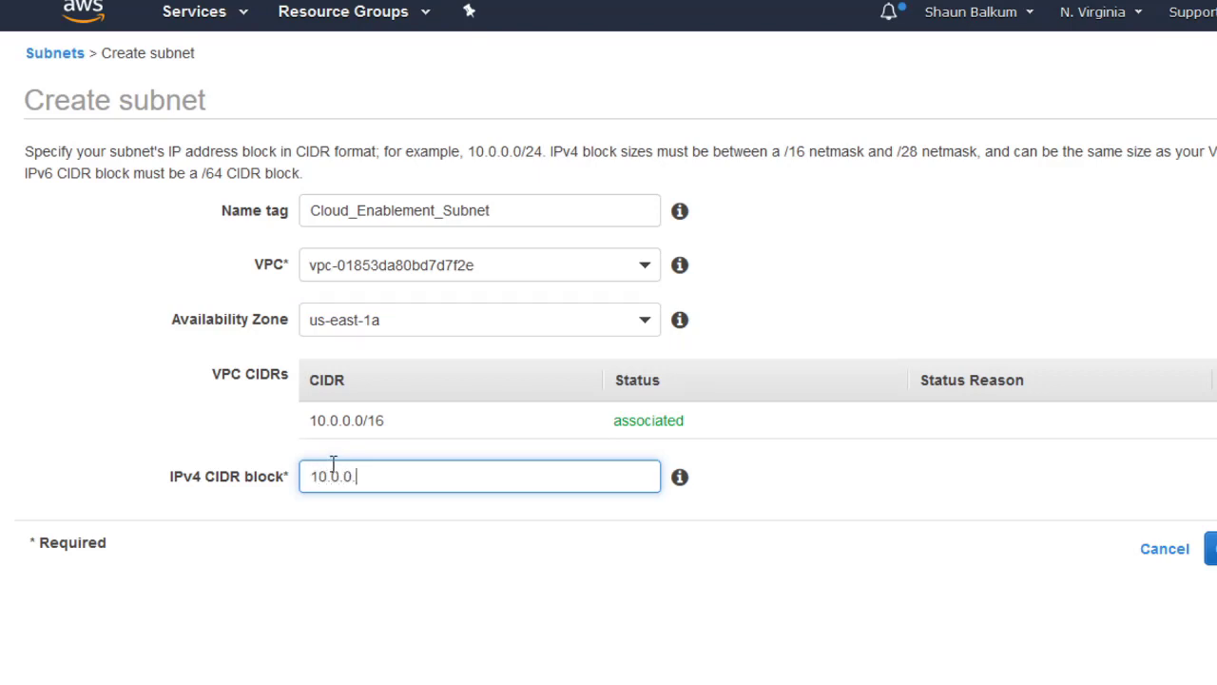
text(10.0.0.0/24)
click(1210, 549)
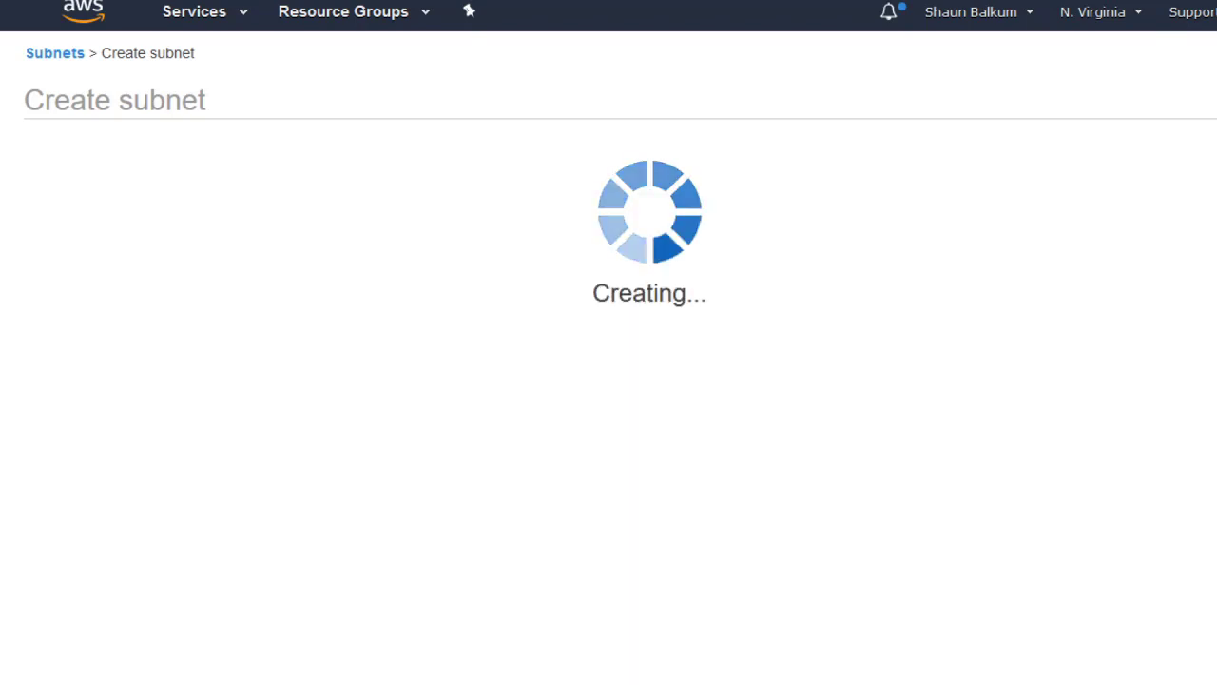
click(958, 290)
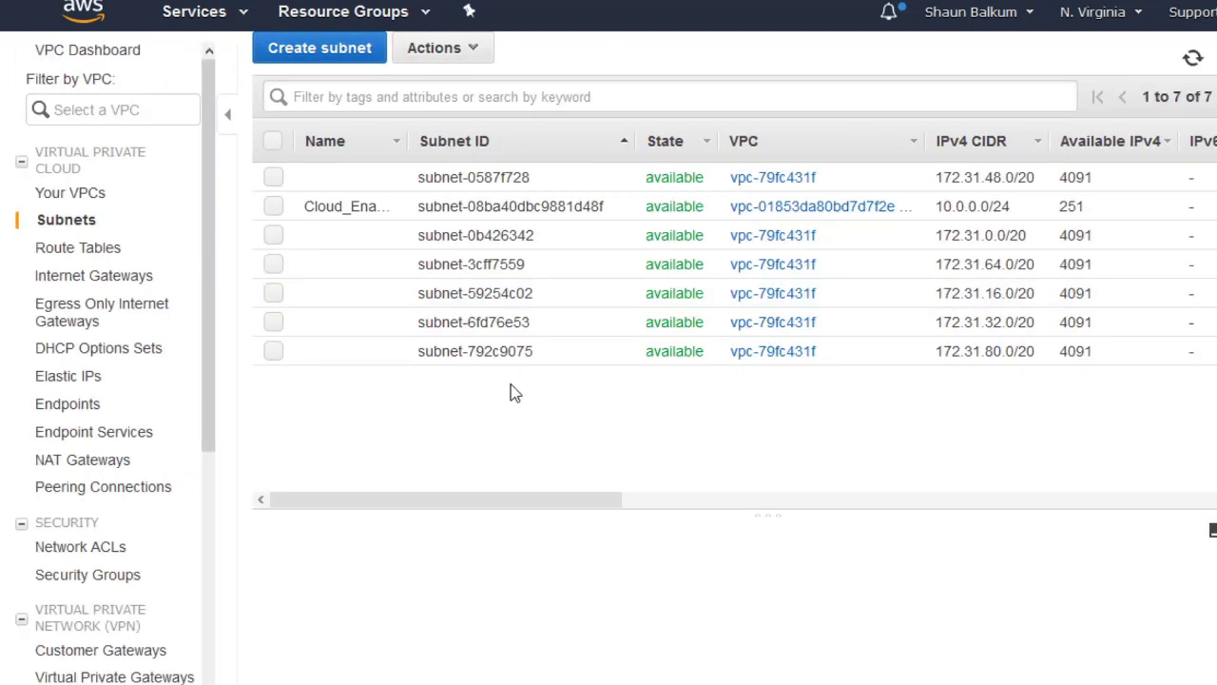
Step: Create an internet gateway named Cloud_Enablement_IGW
click(63, 278)
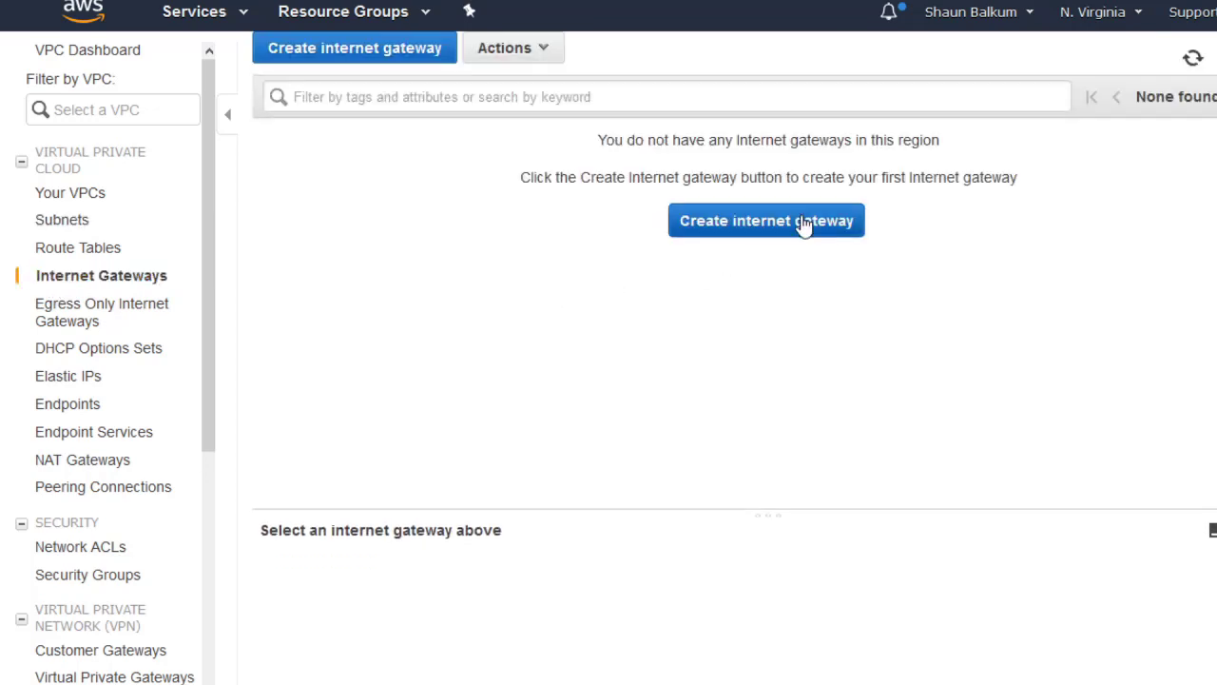
click(788, 229)
click(199, 184)
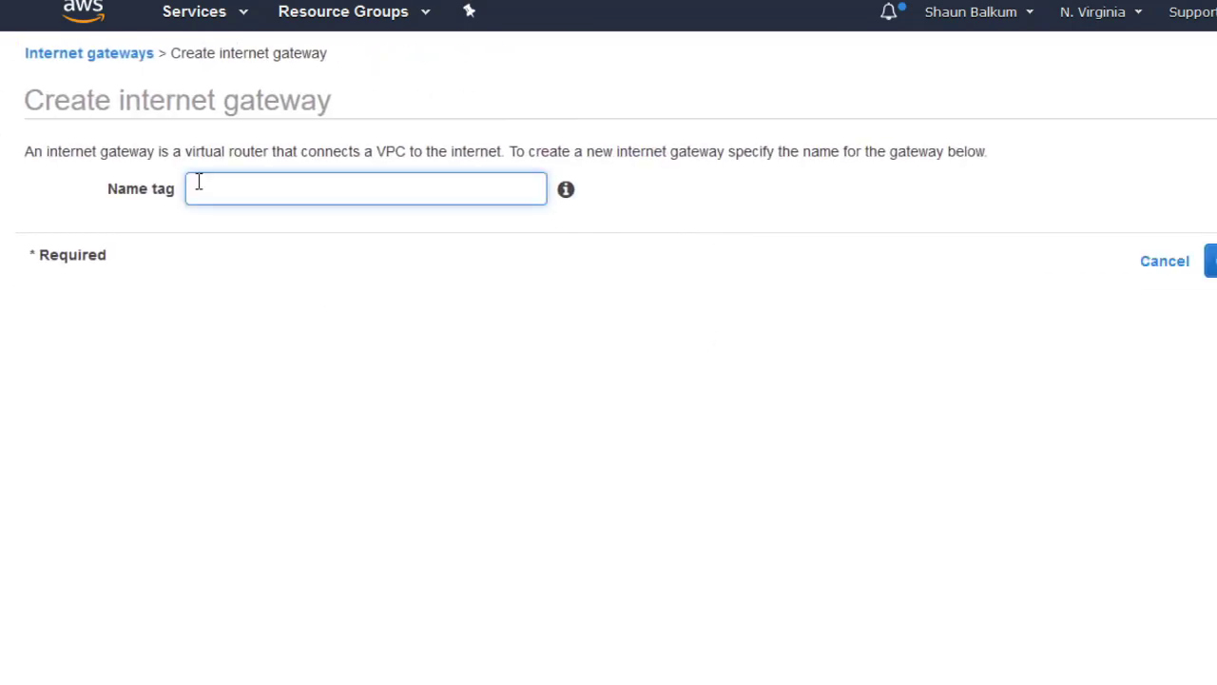
text(Cloud_Enablement_IGW)
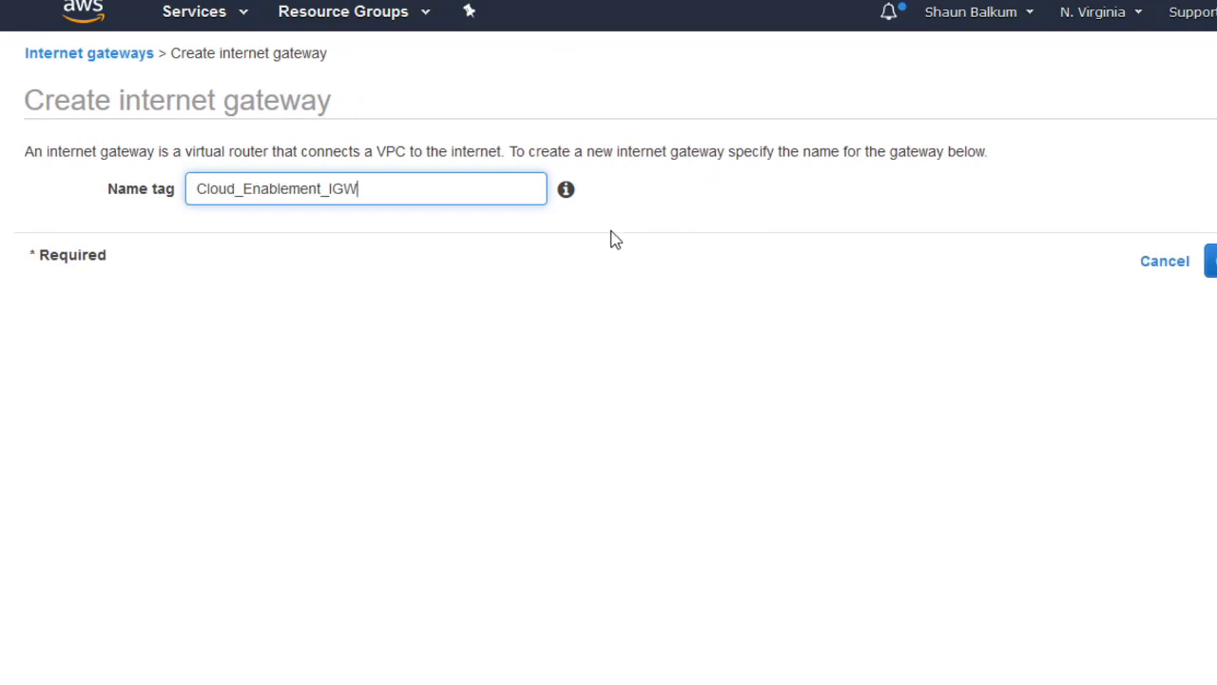
click(1210, 260)
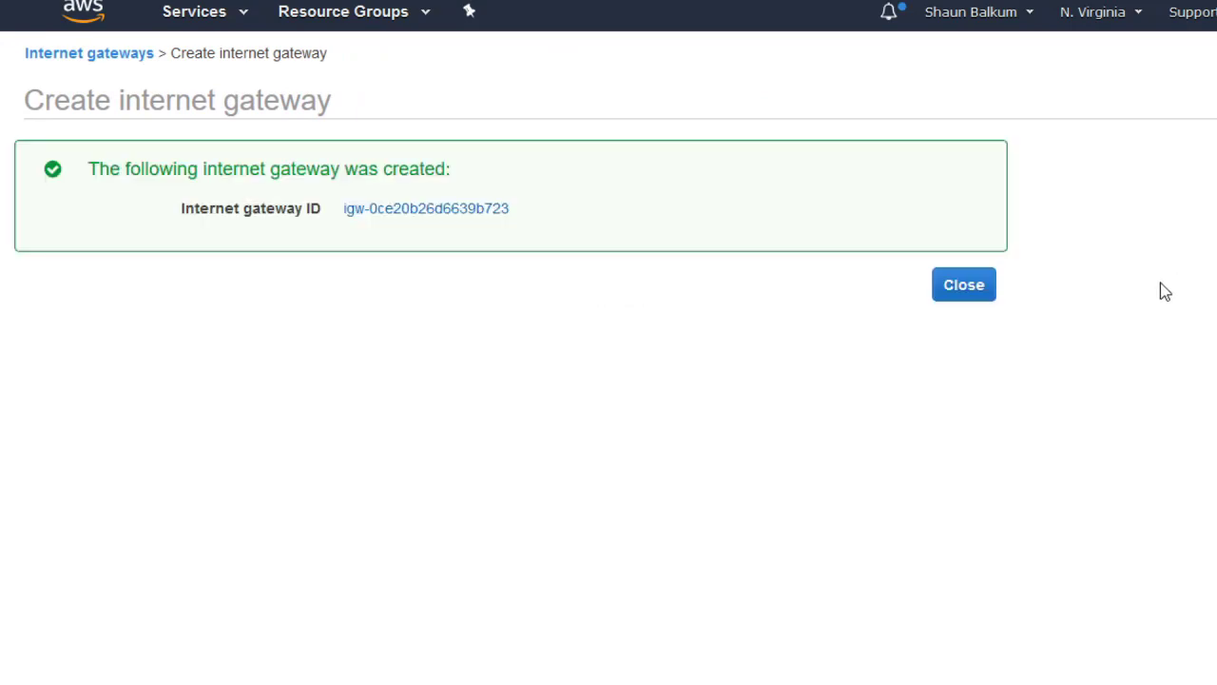
click(974, 290)
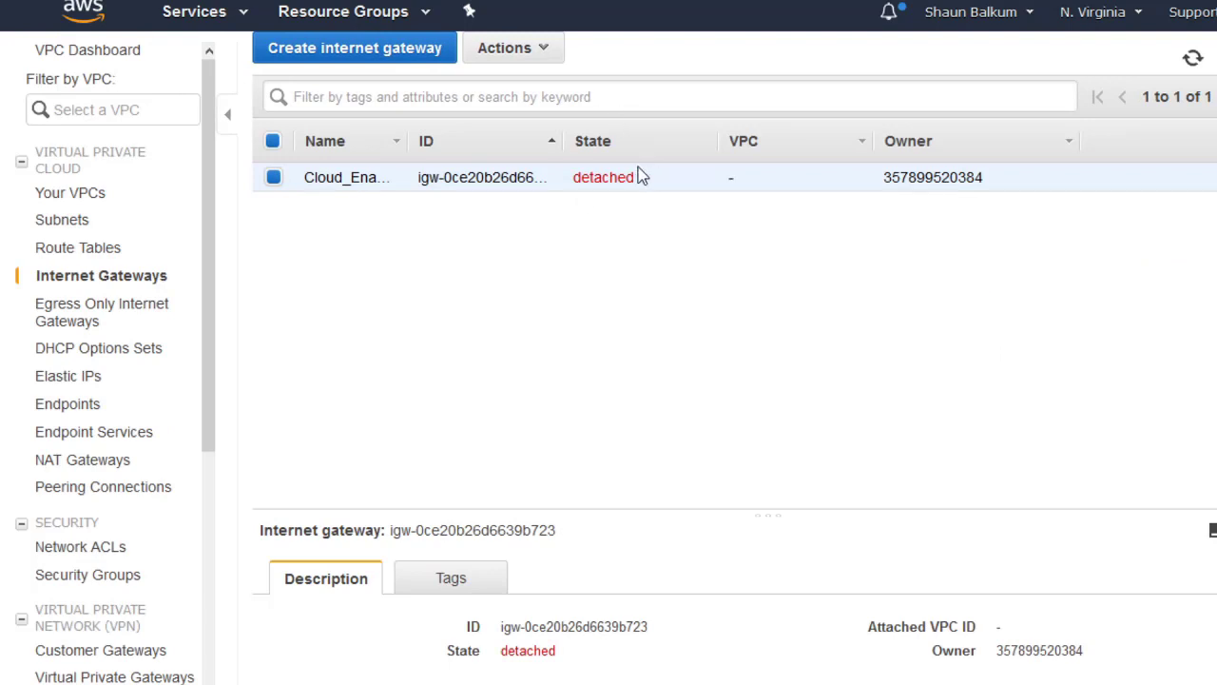
Step: Attach the gateway to Cloud_Enablement_VPC
click(550, 50)
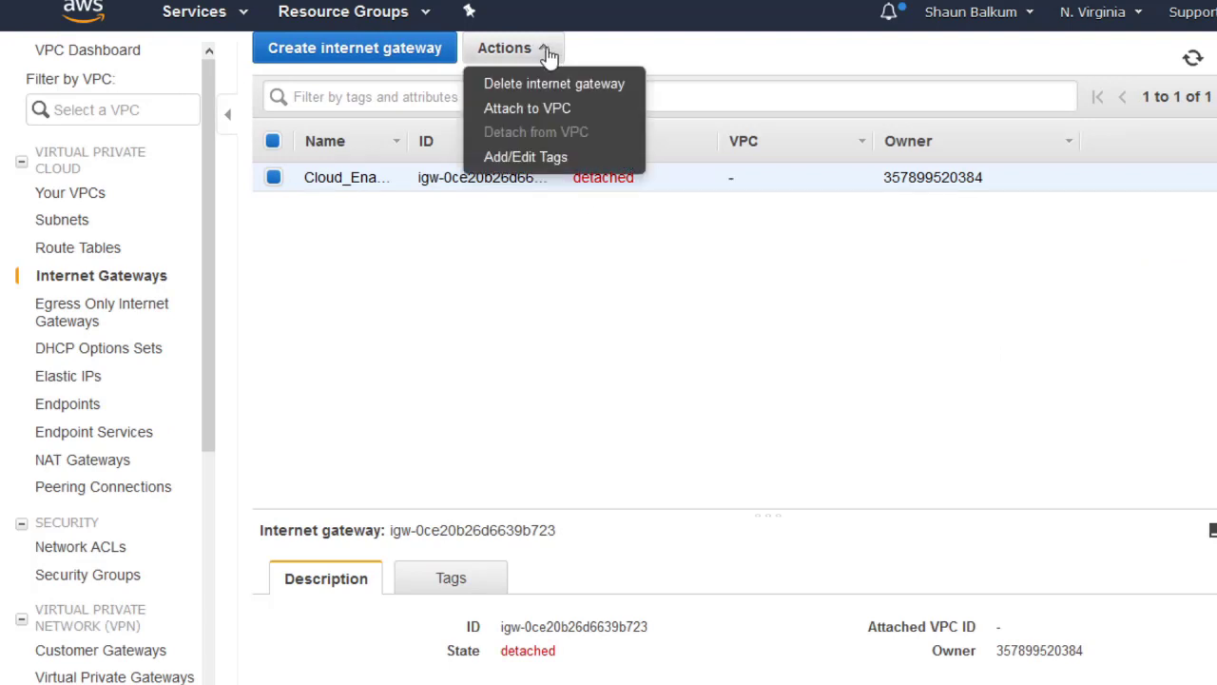
click(528, 111)
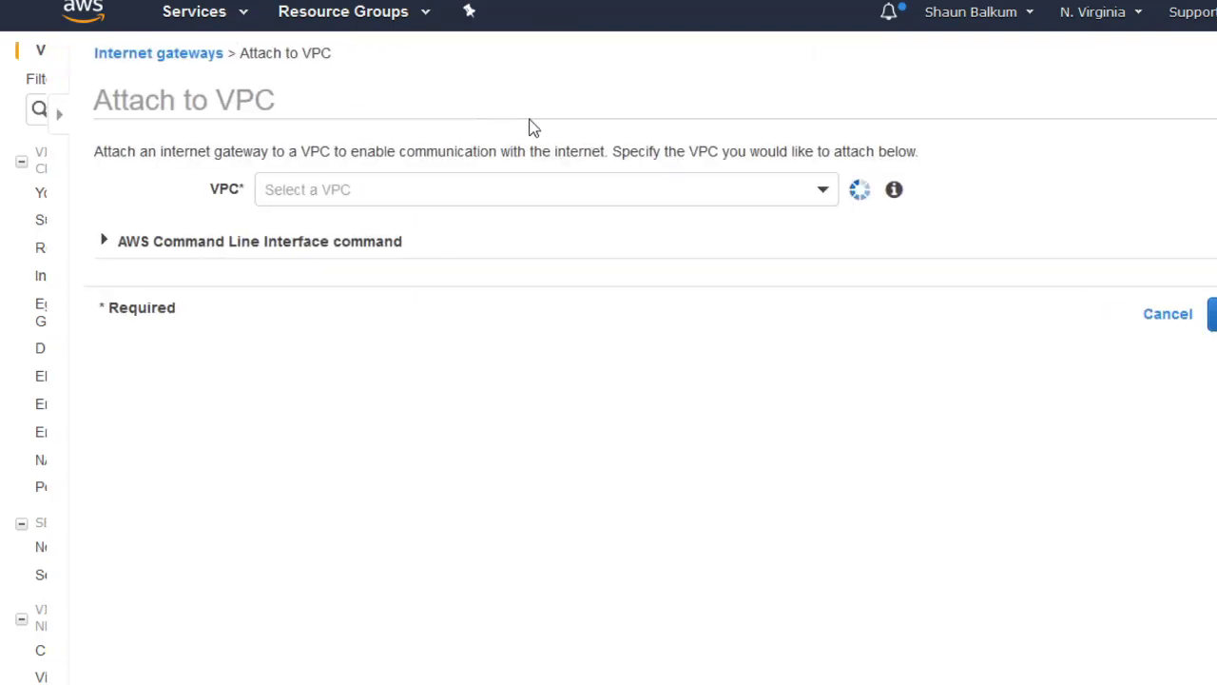
click(787, 195)
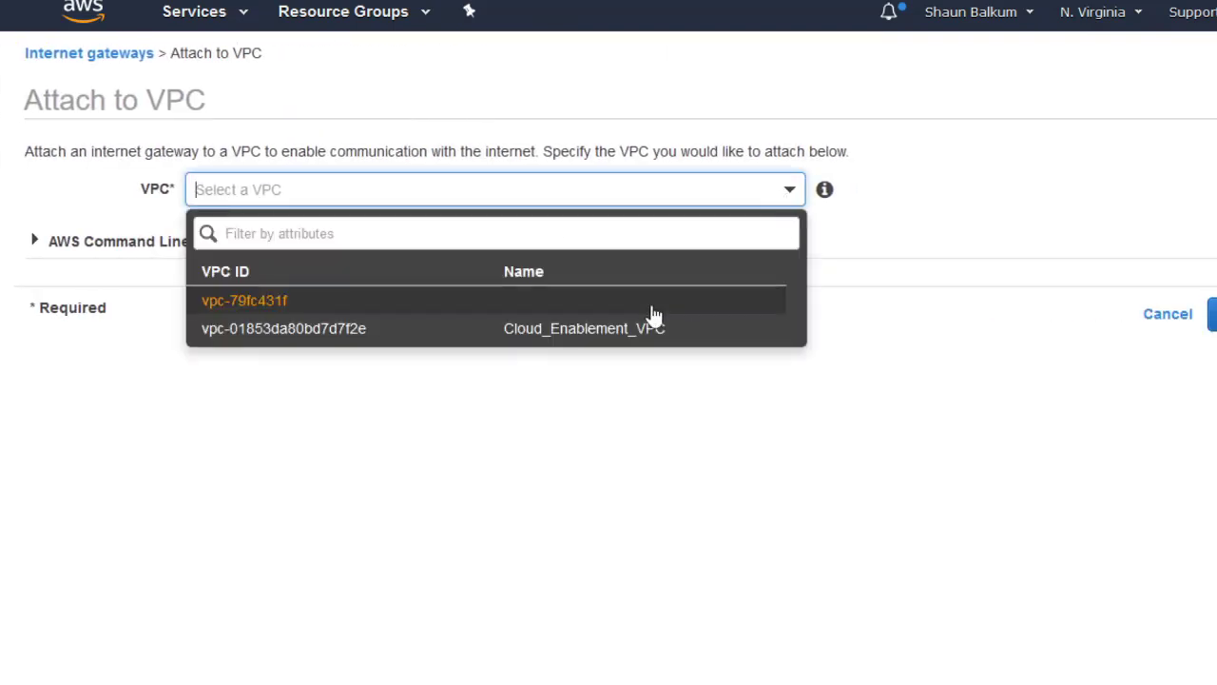
click(608, 339)
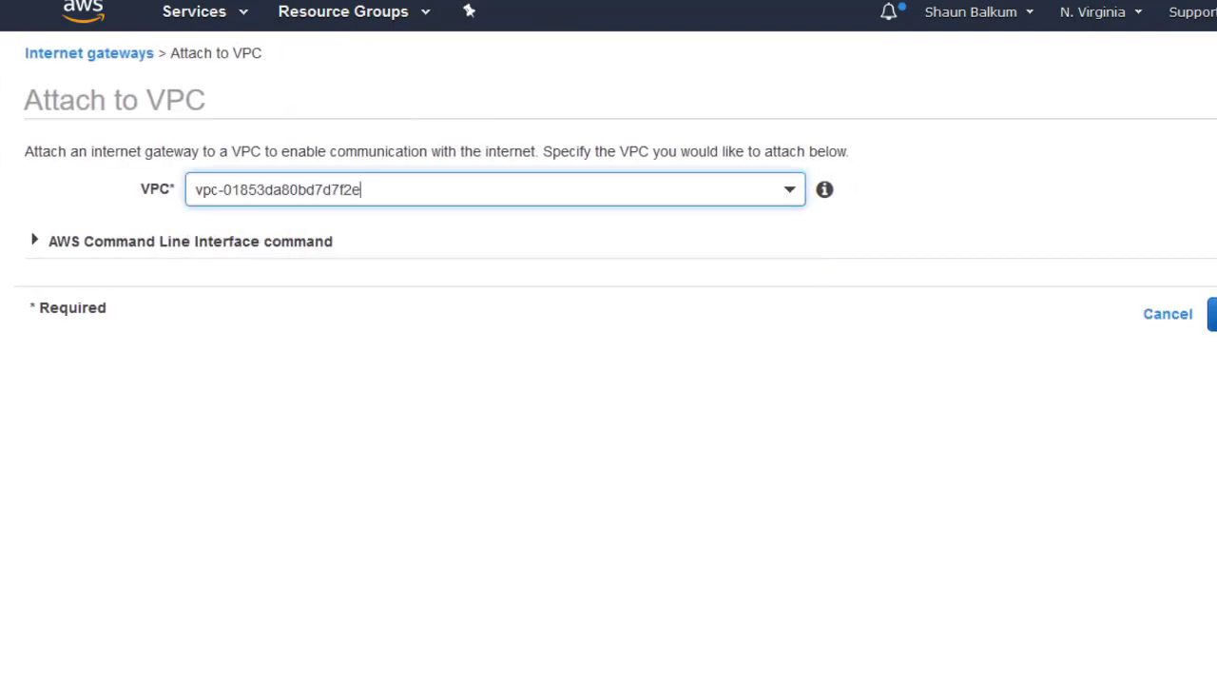
click(1213, 313)
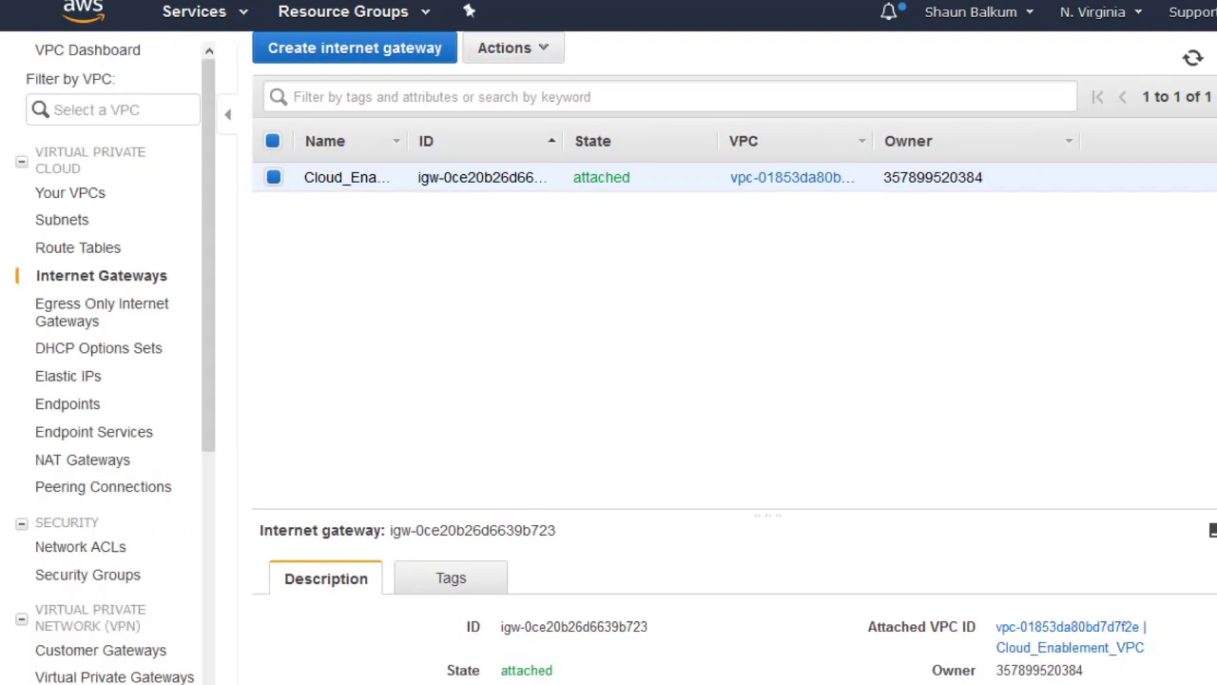
Step: Create route table Cloud_Enablement_RT for Cloud_Enablement_VPC
click(78, 250)
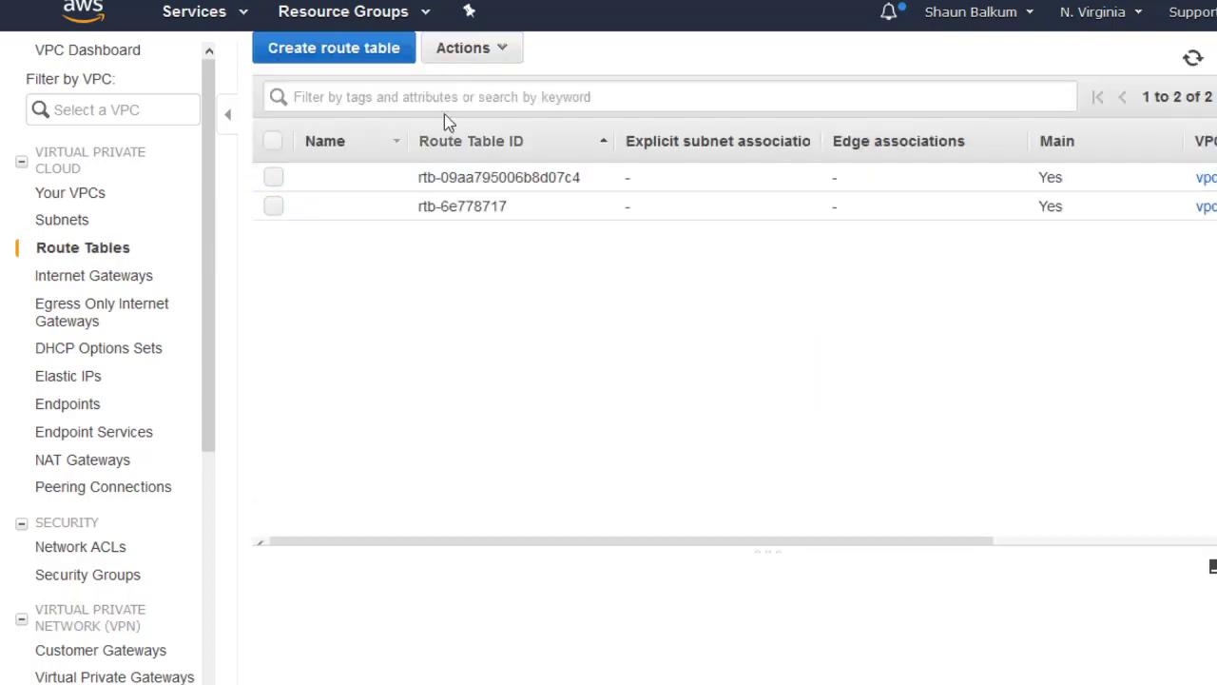
click(349, 59)
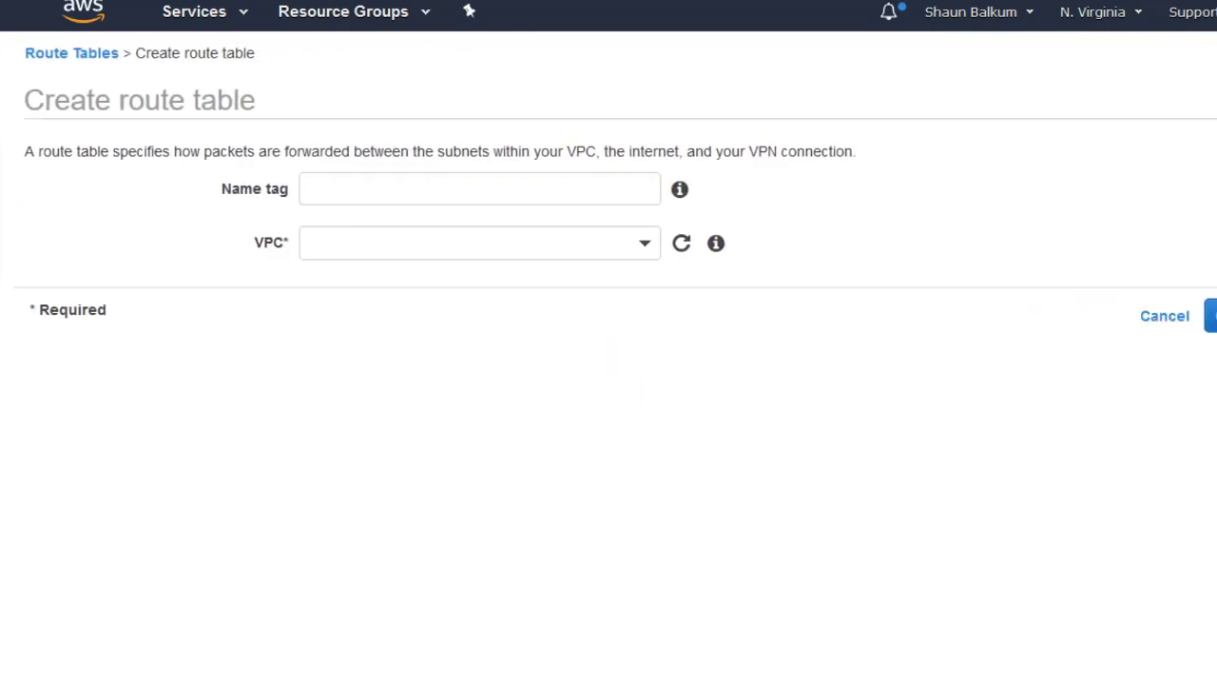
text(Cloud_Enablement_RT)
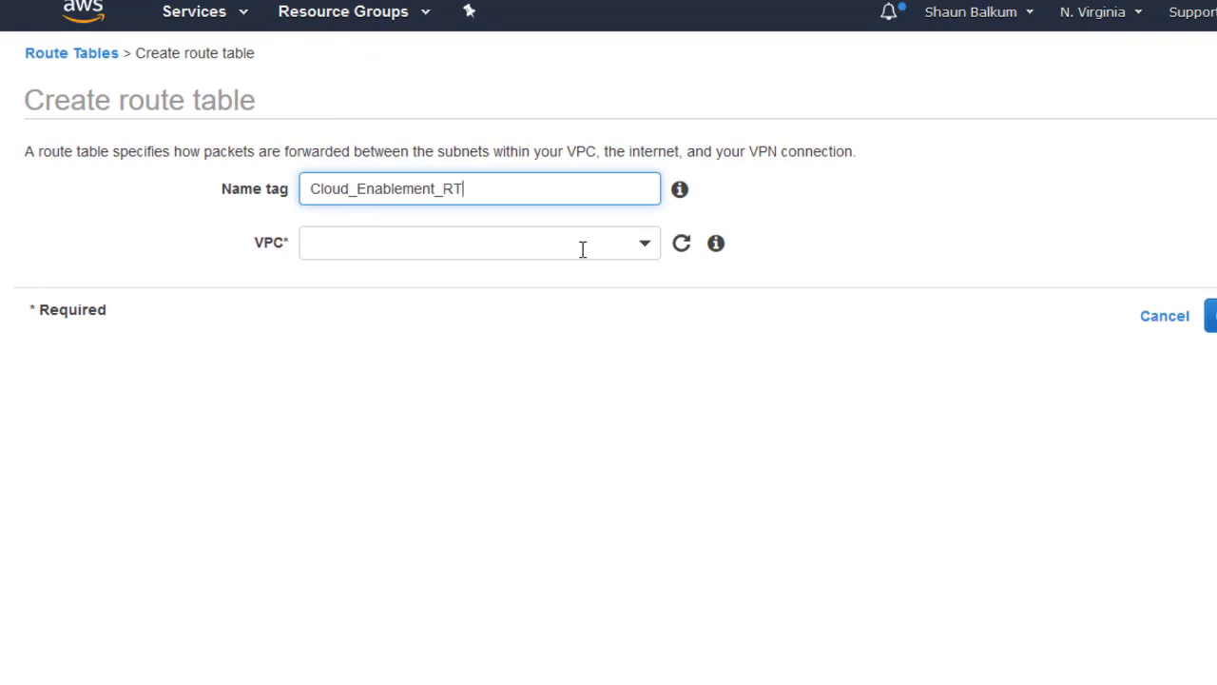
click(642, 249)
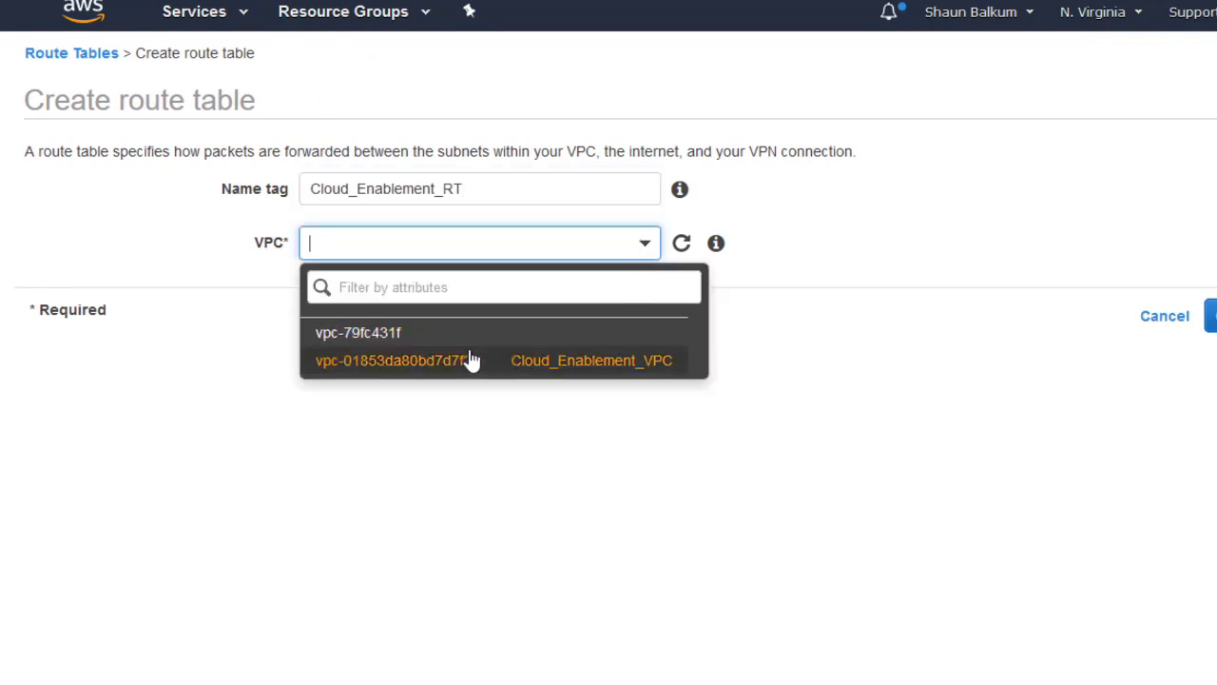
click(443, 361)
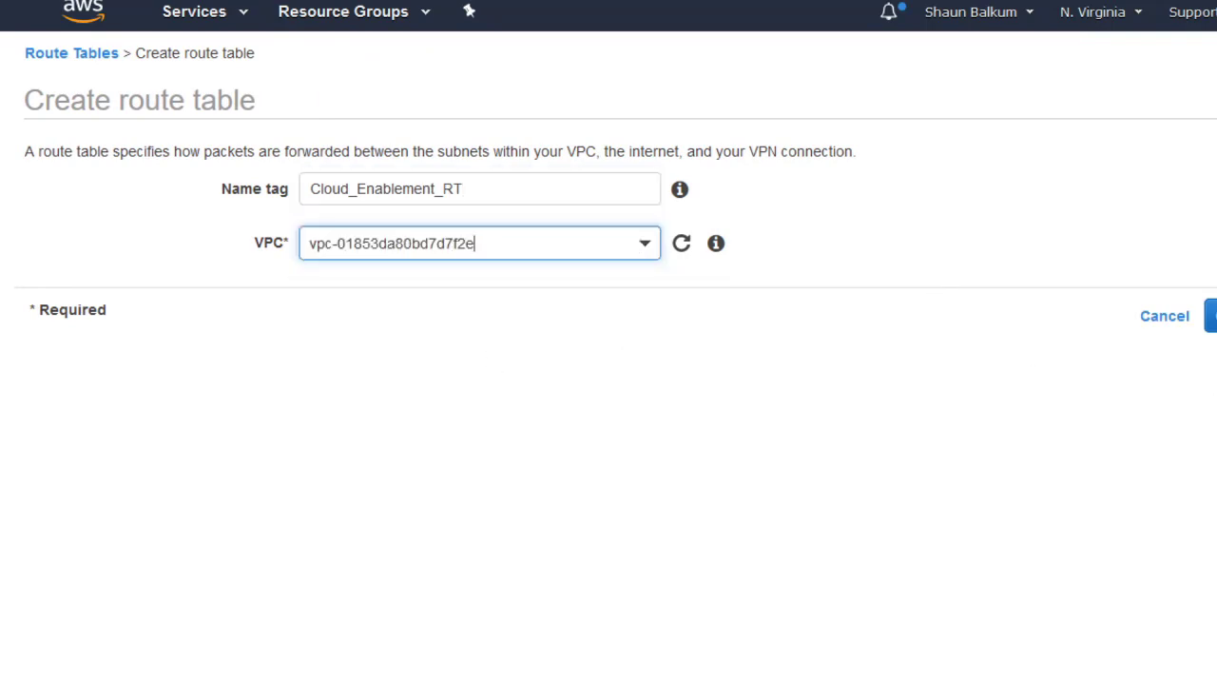
click(1211, 316)
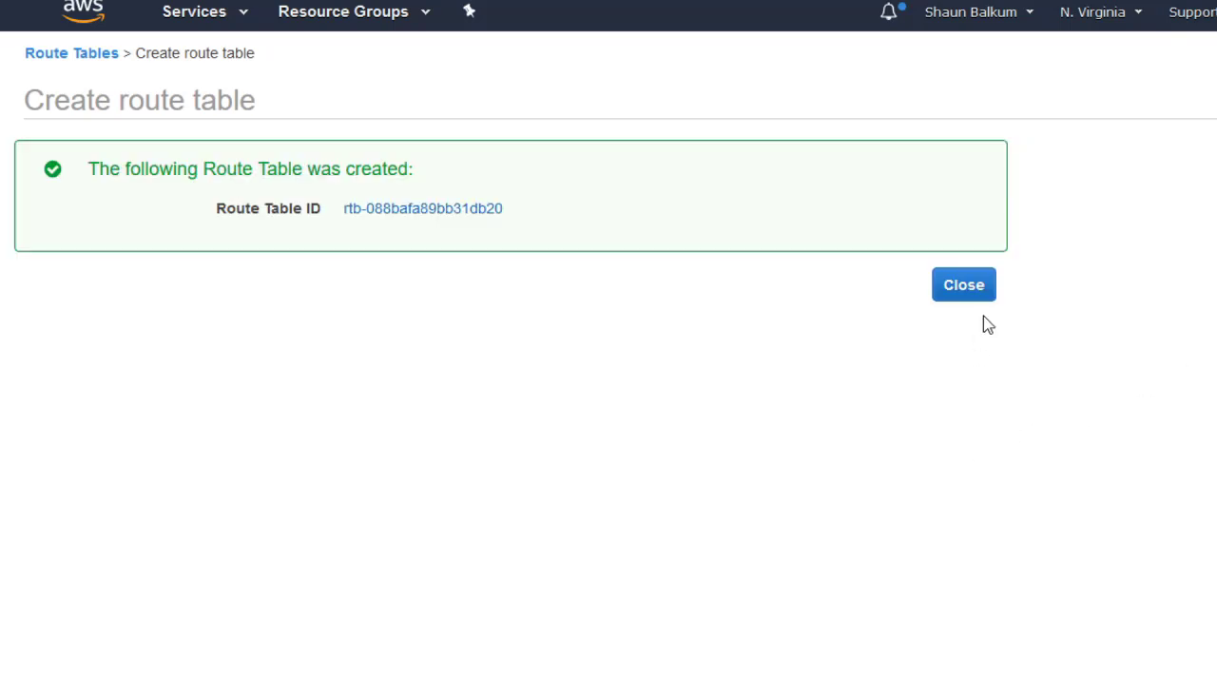
click(967, 285)
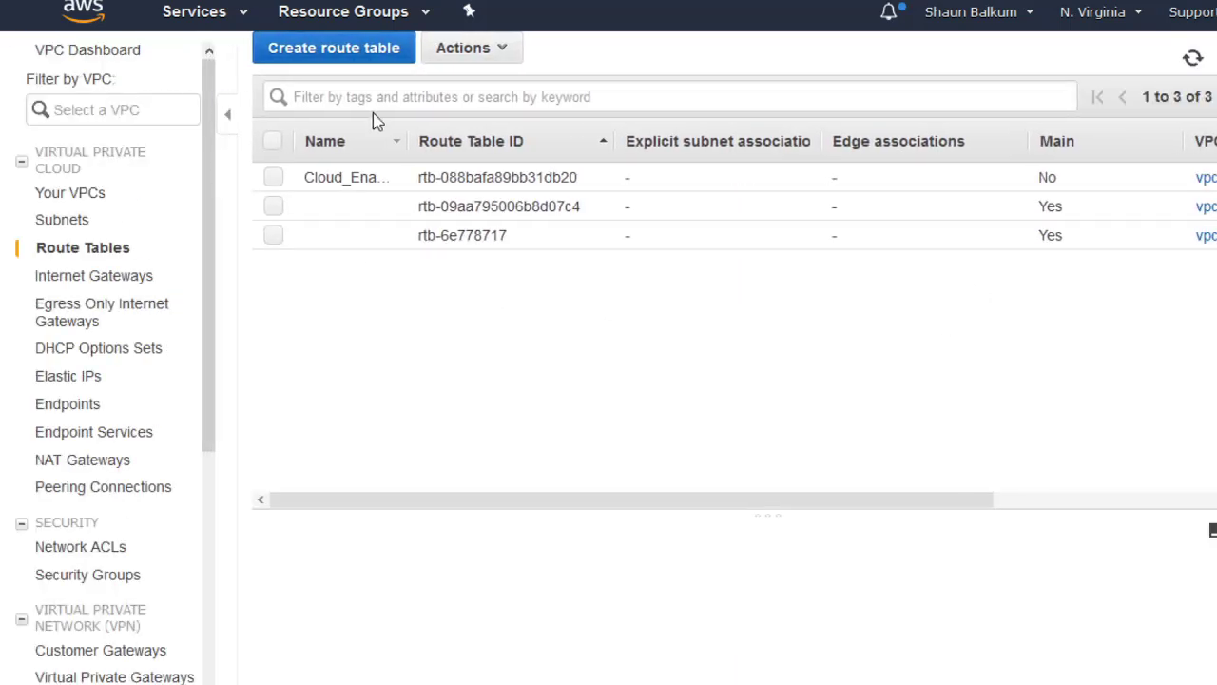
Step: Filter the route tables list by 'Cloud'
click(348, 95)
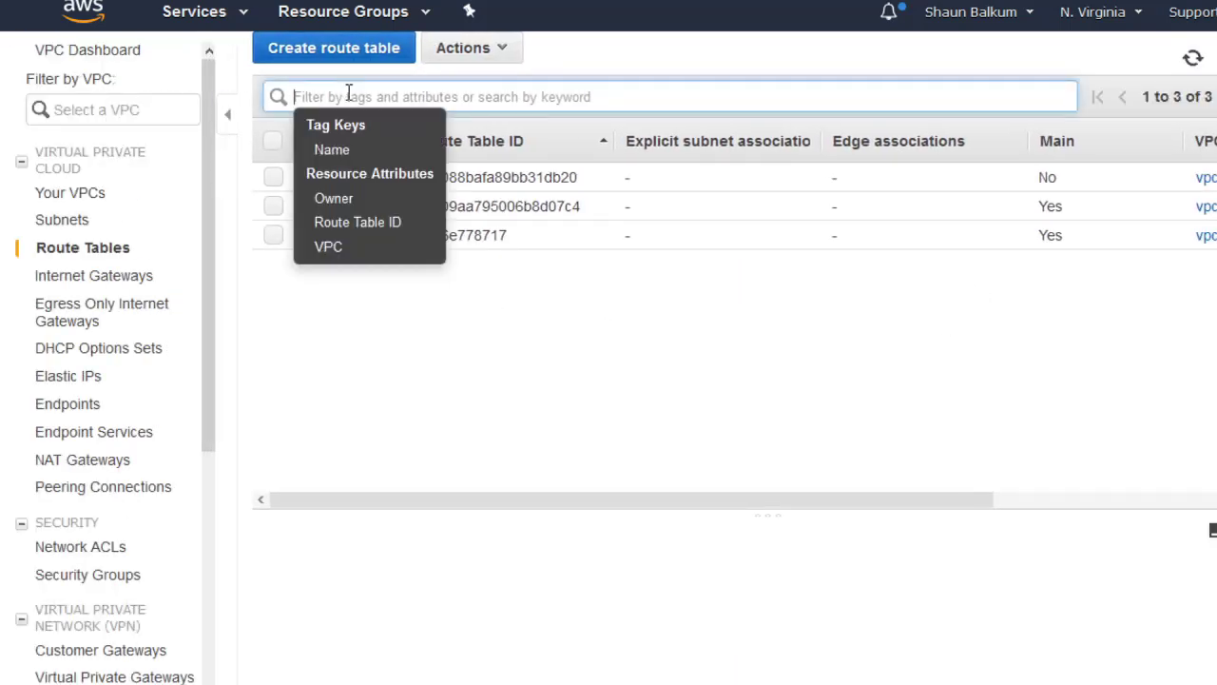
text(Cloud)
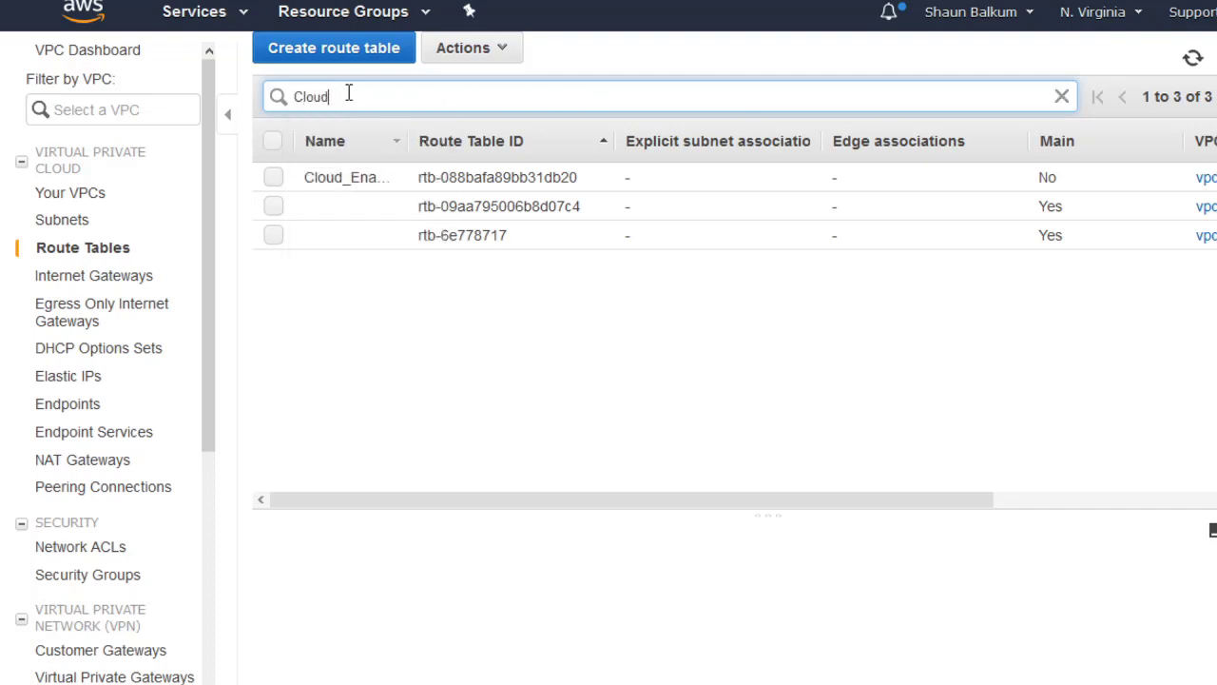
key(Return)
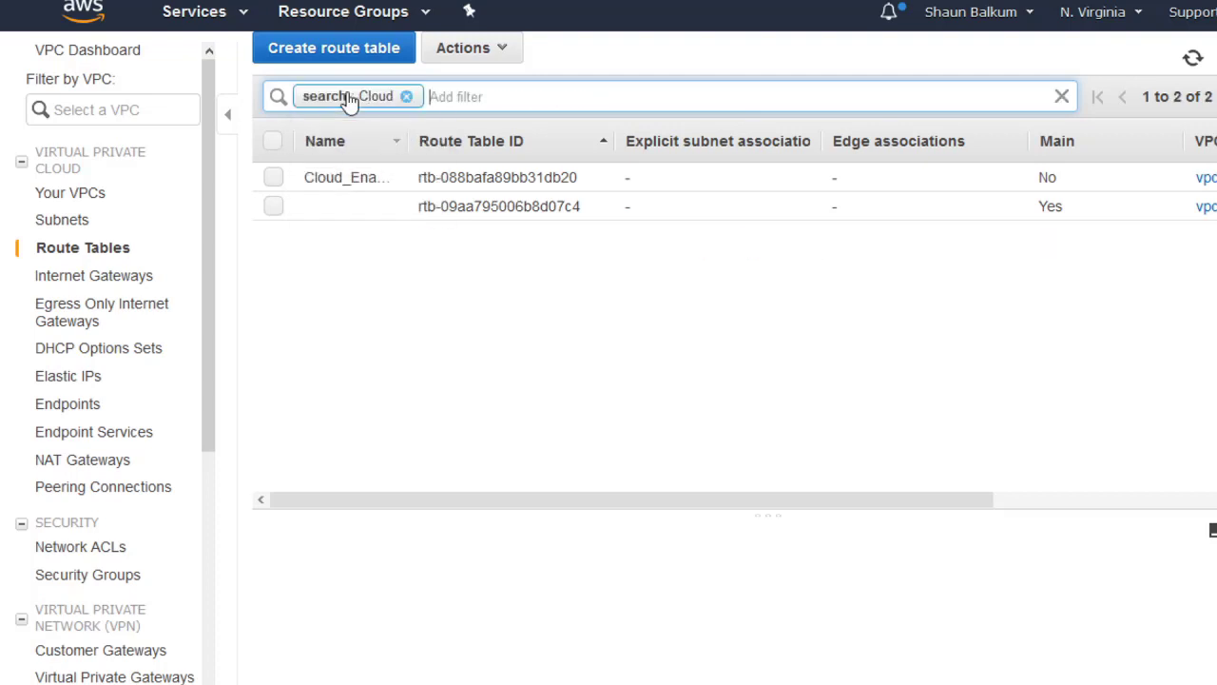
Step: Associate the 10.0.0.0/24 subnet with Cloud_Enablement_RT and view its routes
click(274, 177)
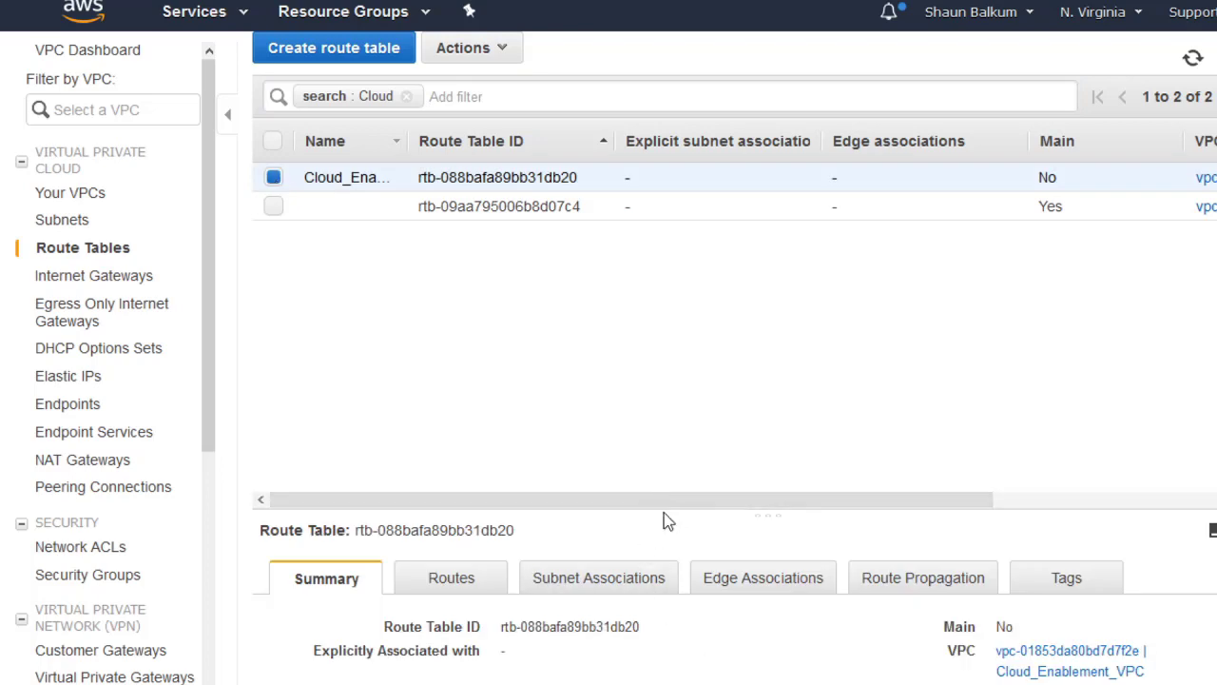
drag(665, 518, 663, 388)
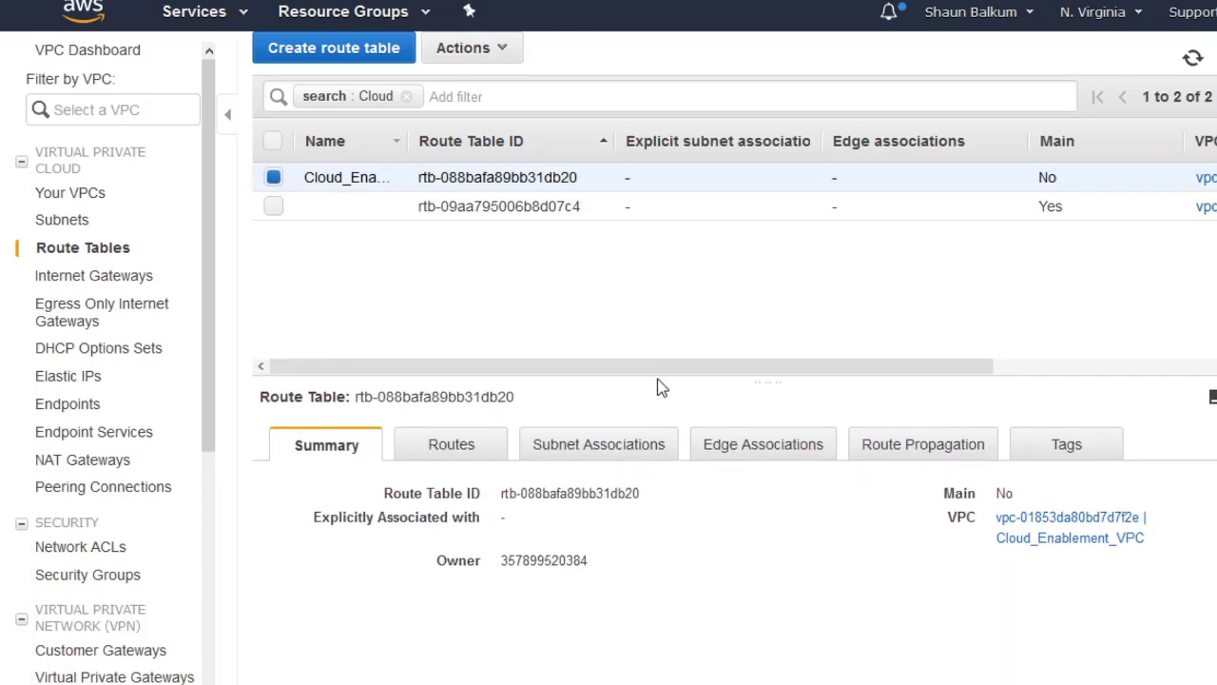
click(578, 451)
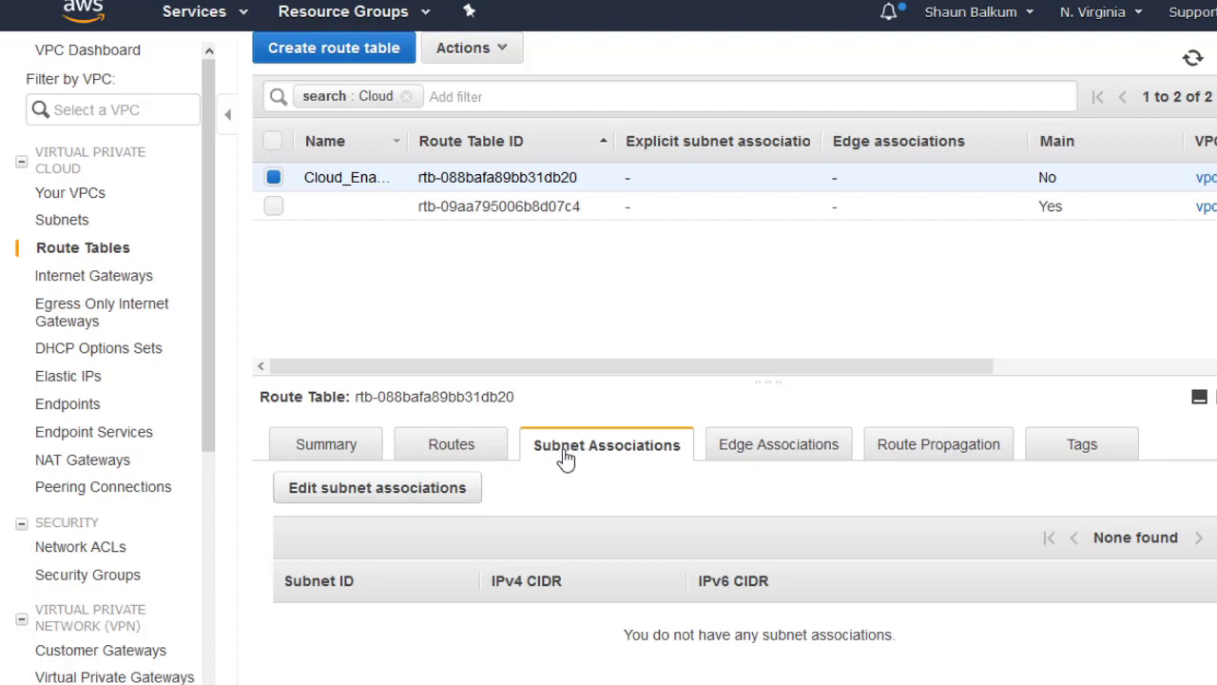
click(458, 495)
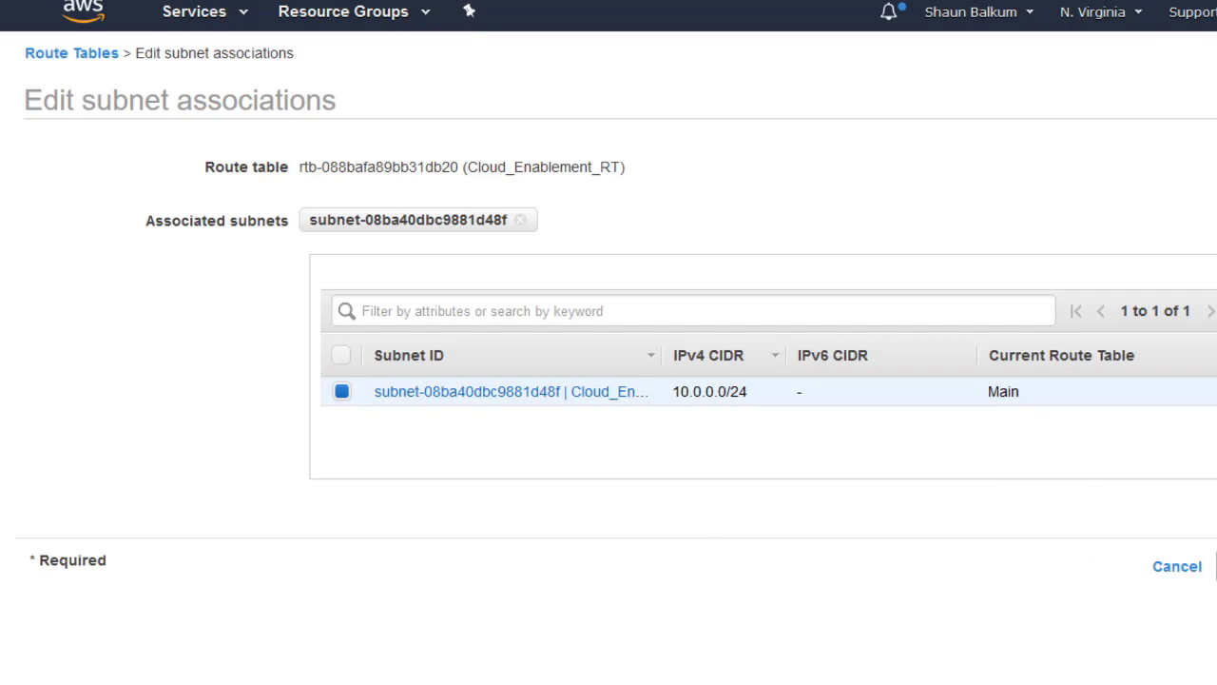
click(1216, 566)
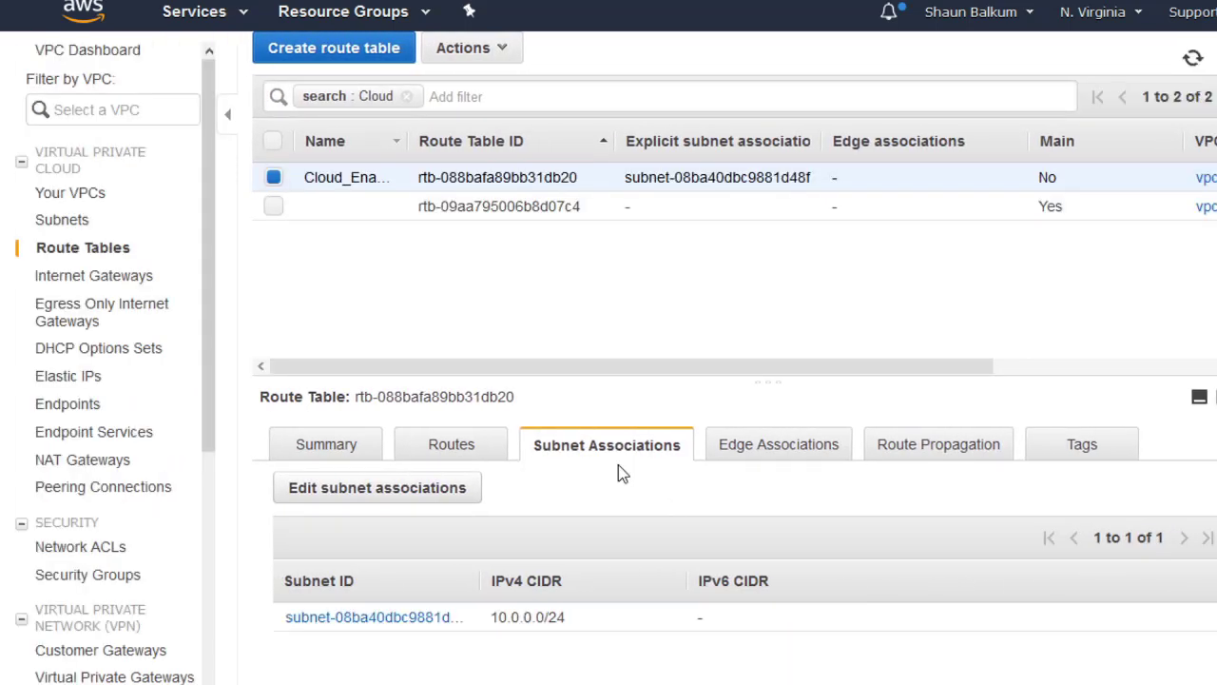
click(472, 445)
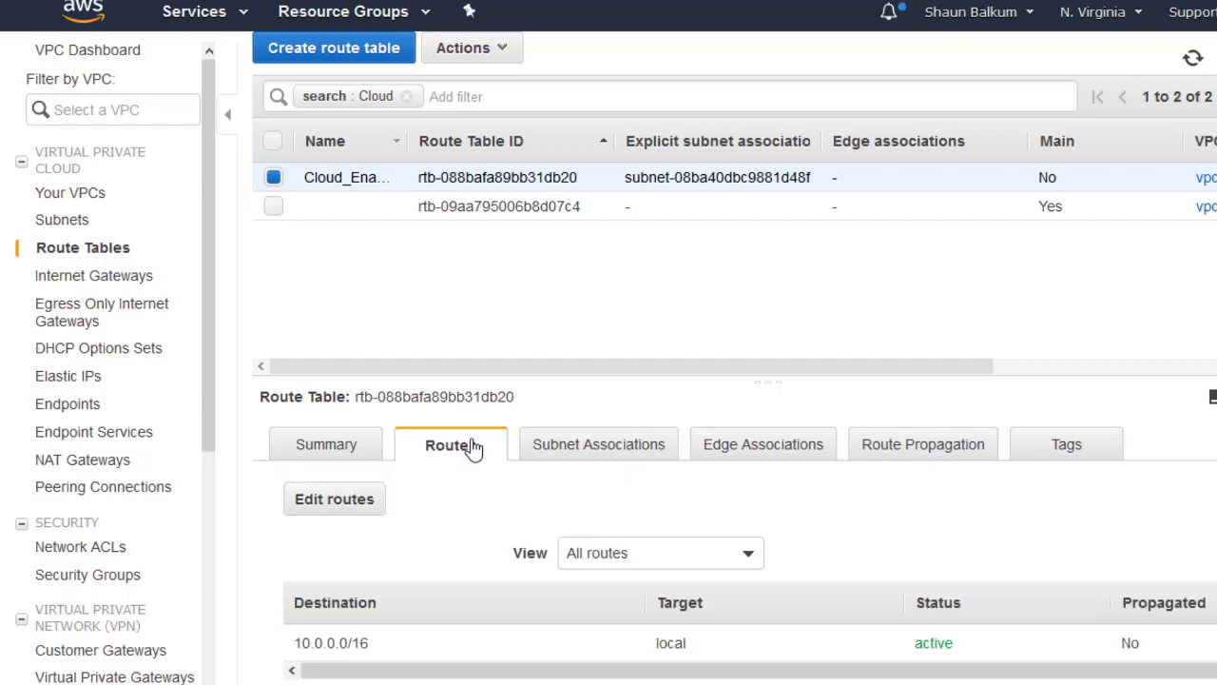
Step: Add and save a 0.0.0.0/0 route targeting internet gateway Cloud_Enablement_IGW
click(332, 498)
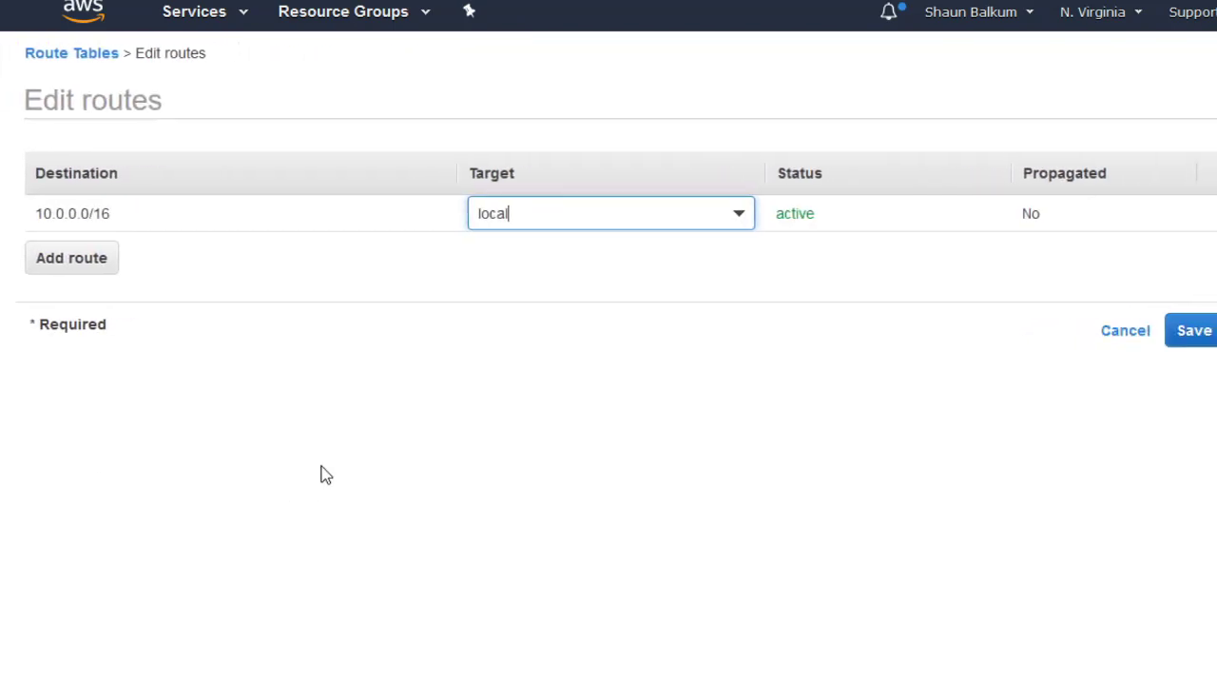
click(82, 267)
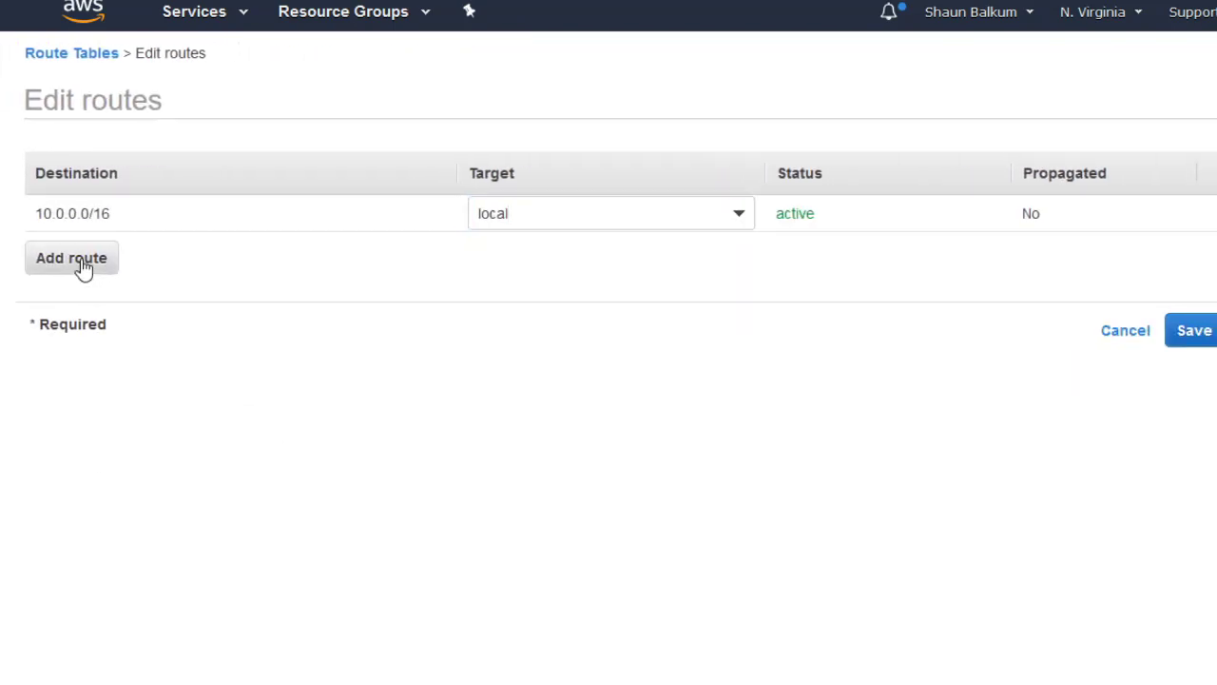
click(85, 255)
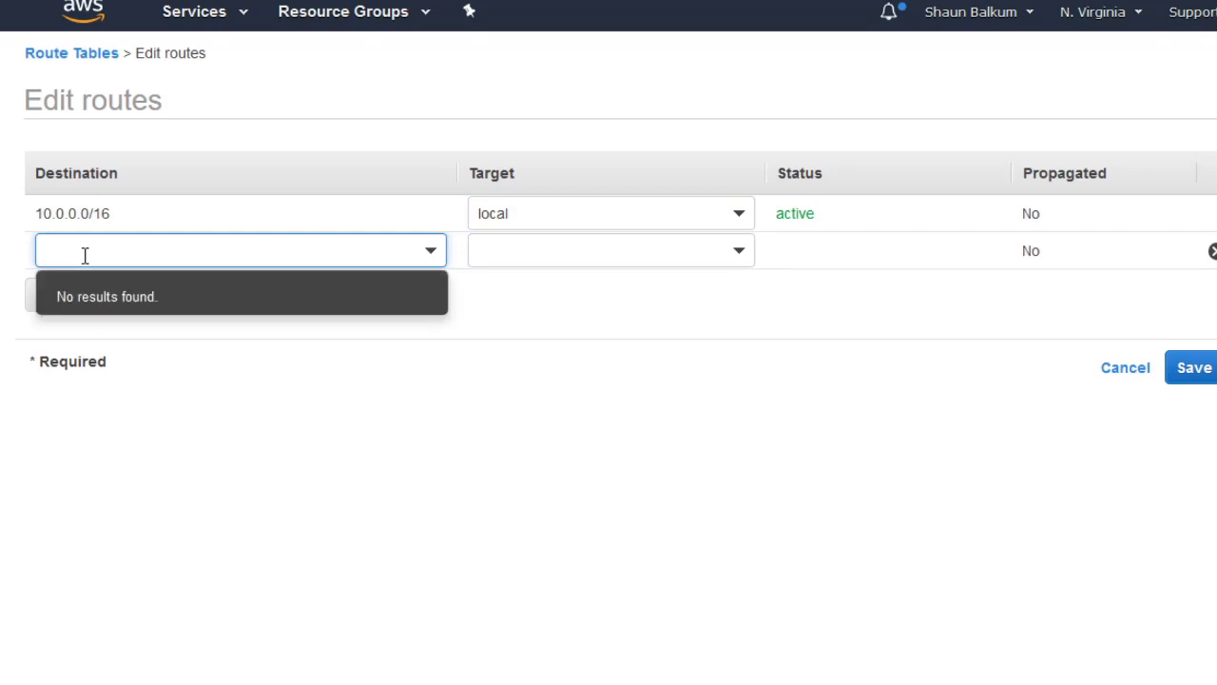
text(0.0.0.0)
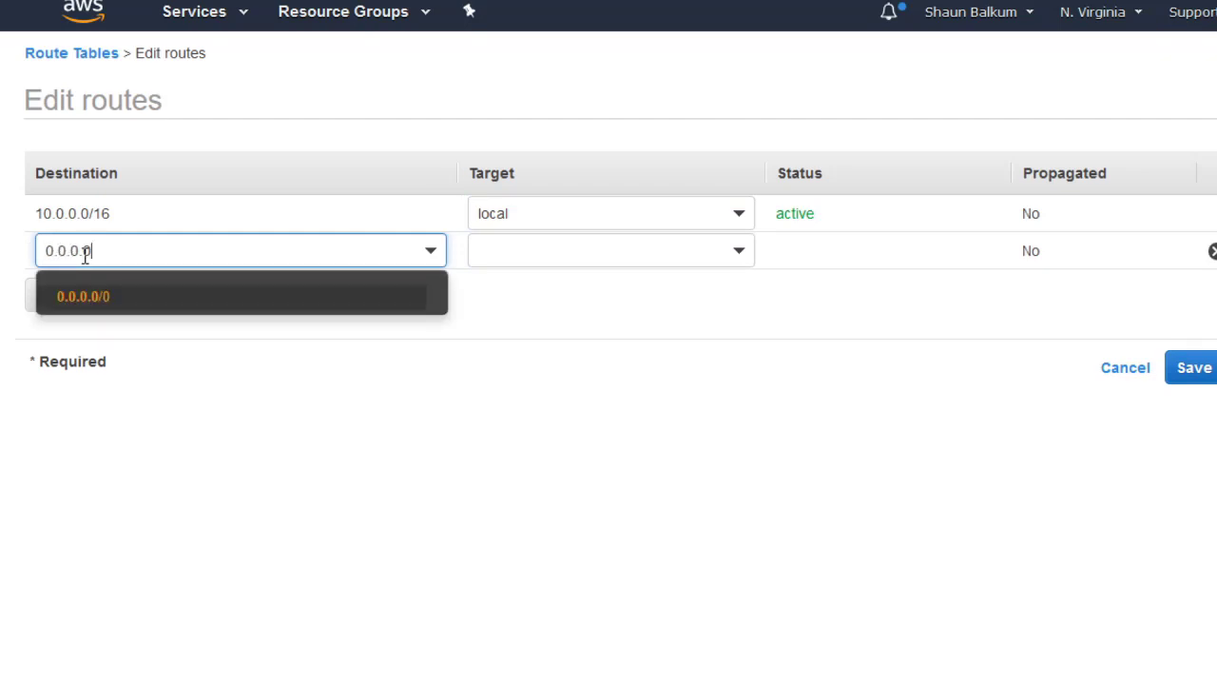
click(86, 303)
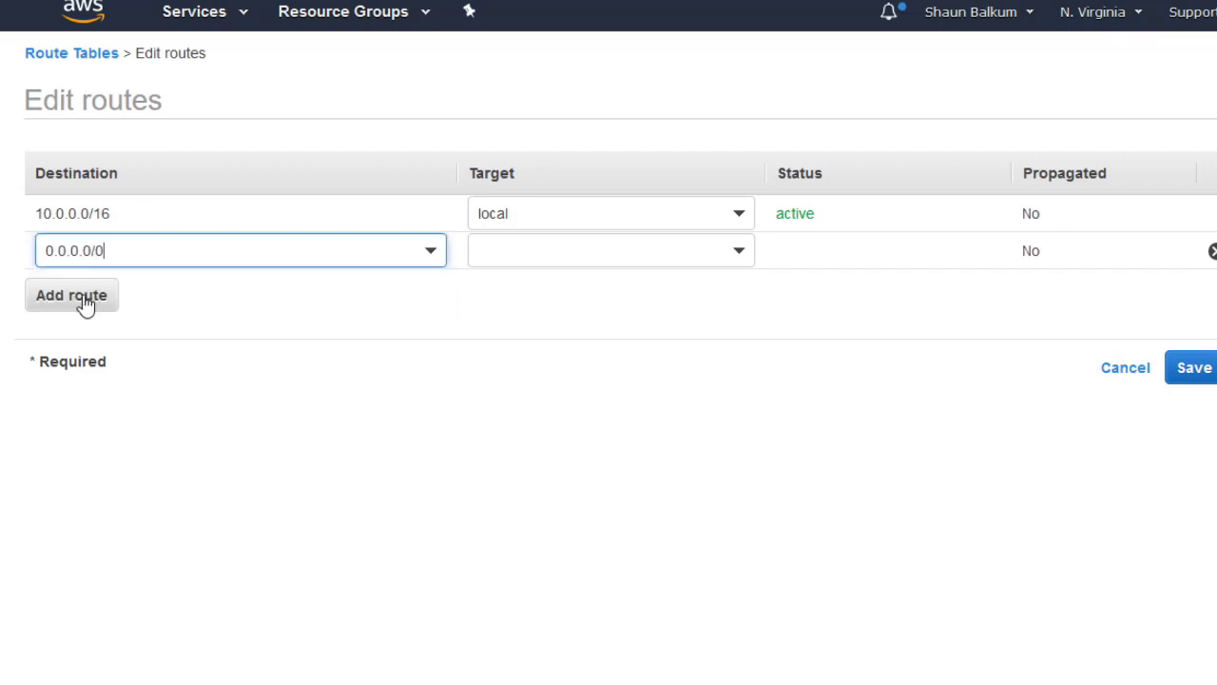
click(742, 252)
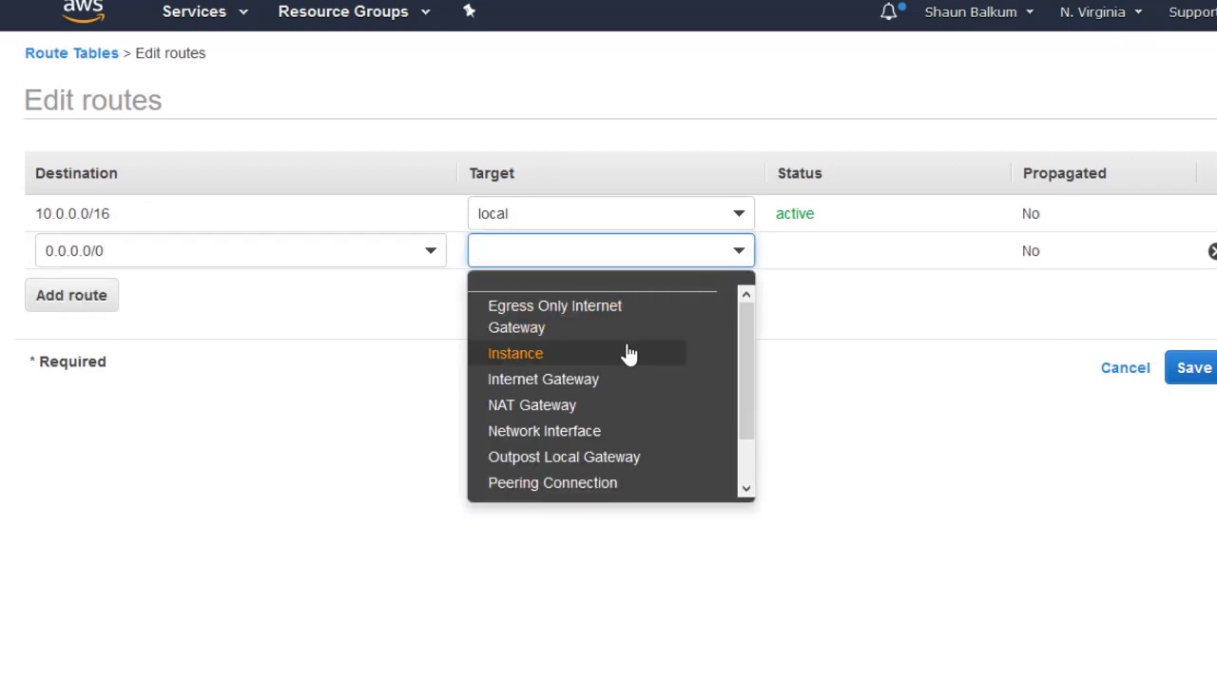
click(568, 381)
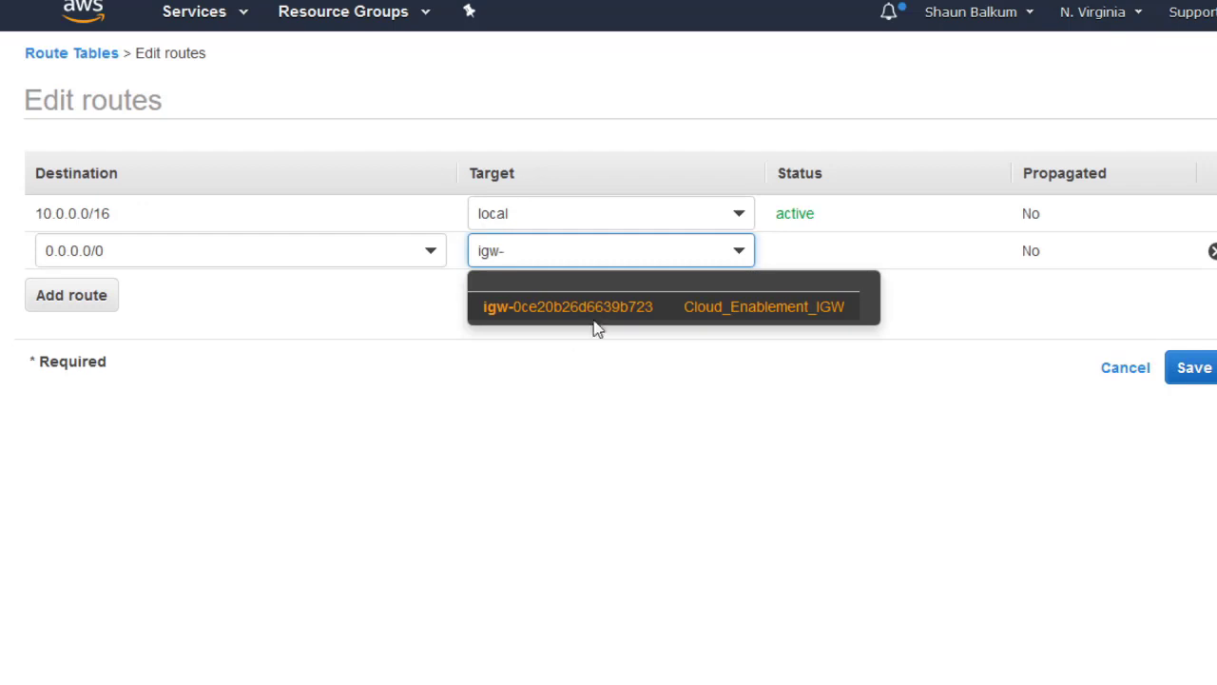
click(600, 312)
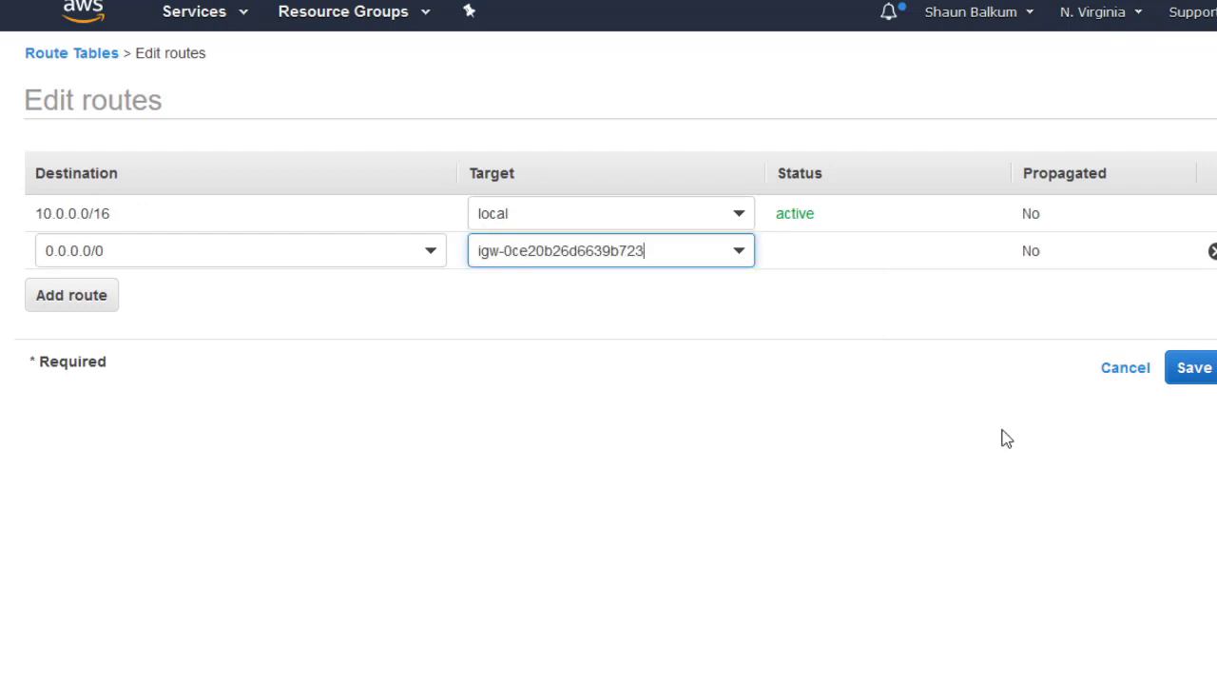
click(1205, 373)
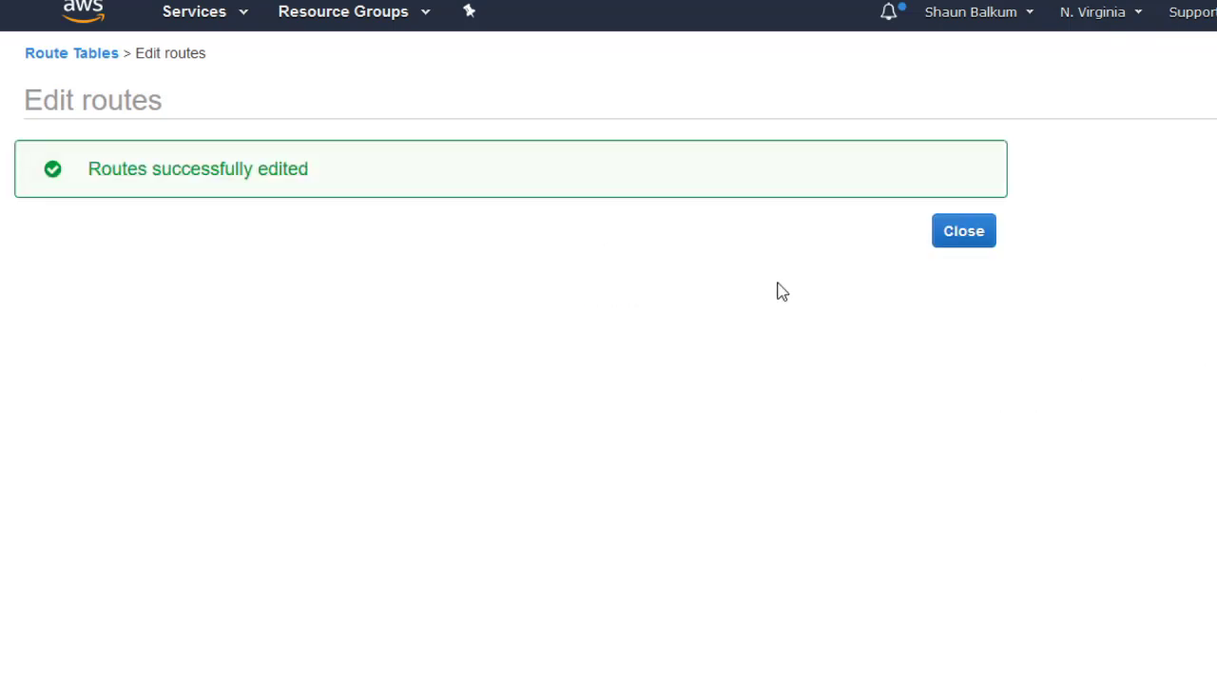
Step: Switch to EC2 and open the Create key pair form from the Key pairs page
click(969, 238)
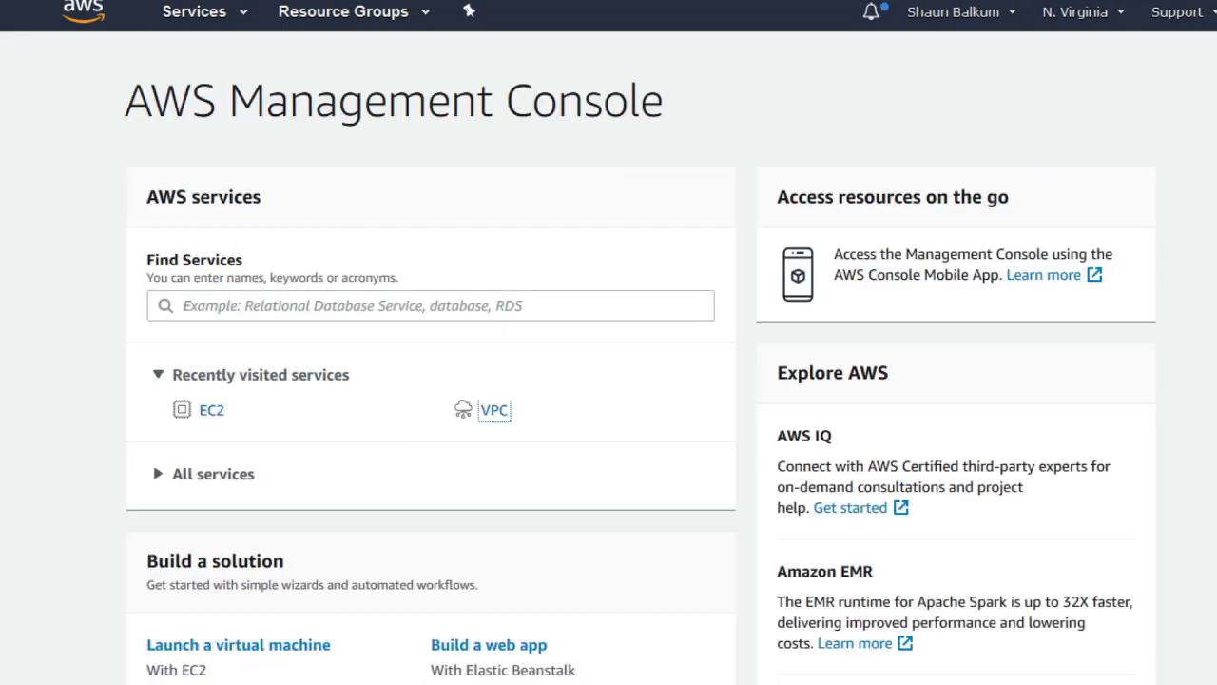
click(210, 412)
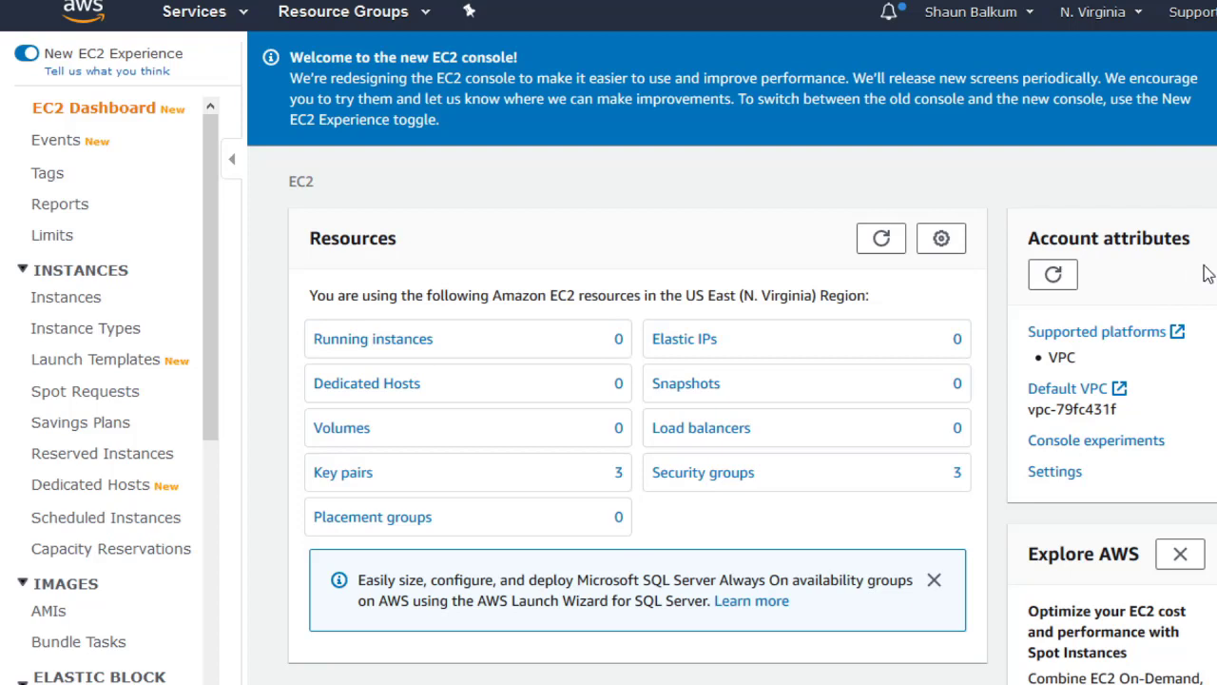
click(334, 476)
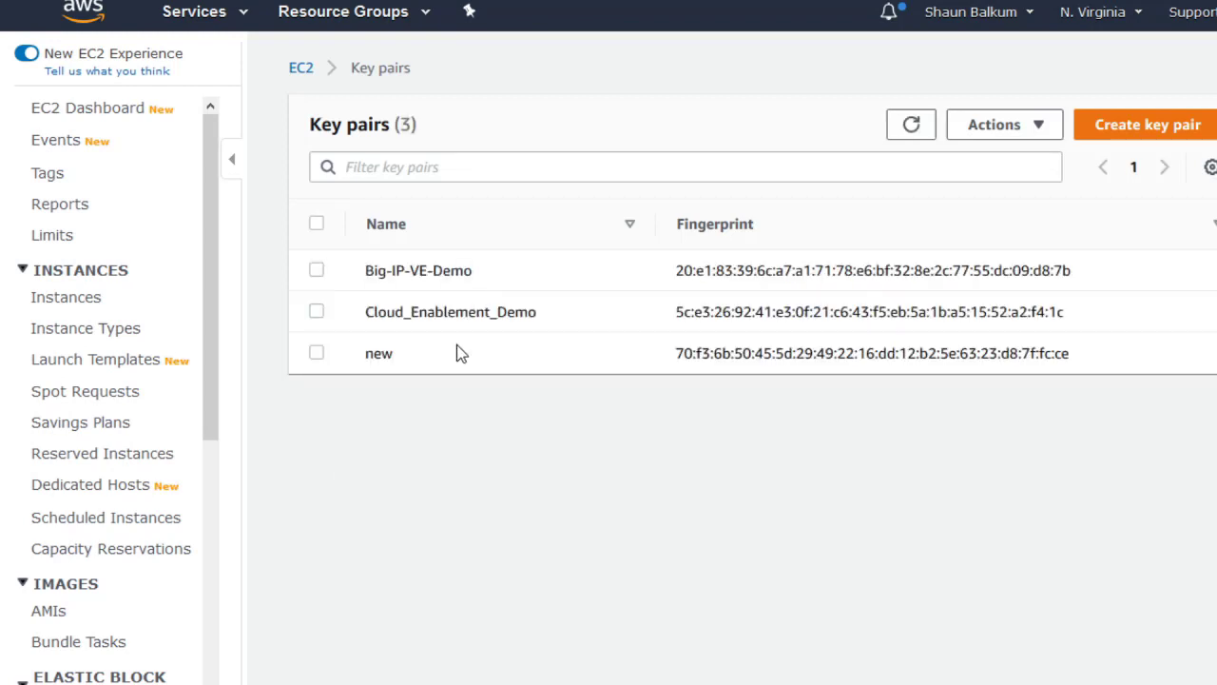
click(1138, 131)
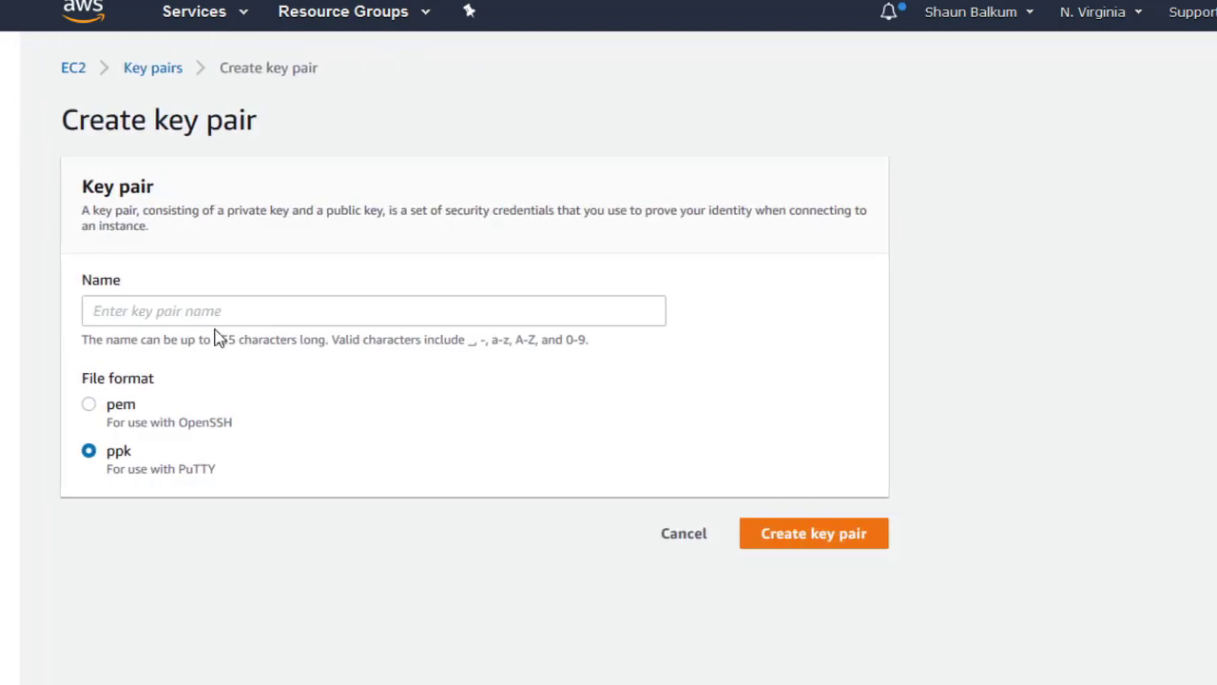
Step: Create key pair Cloud_Enablement_Demo_Key in pem format
click(139, 313)
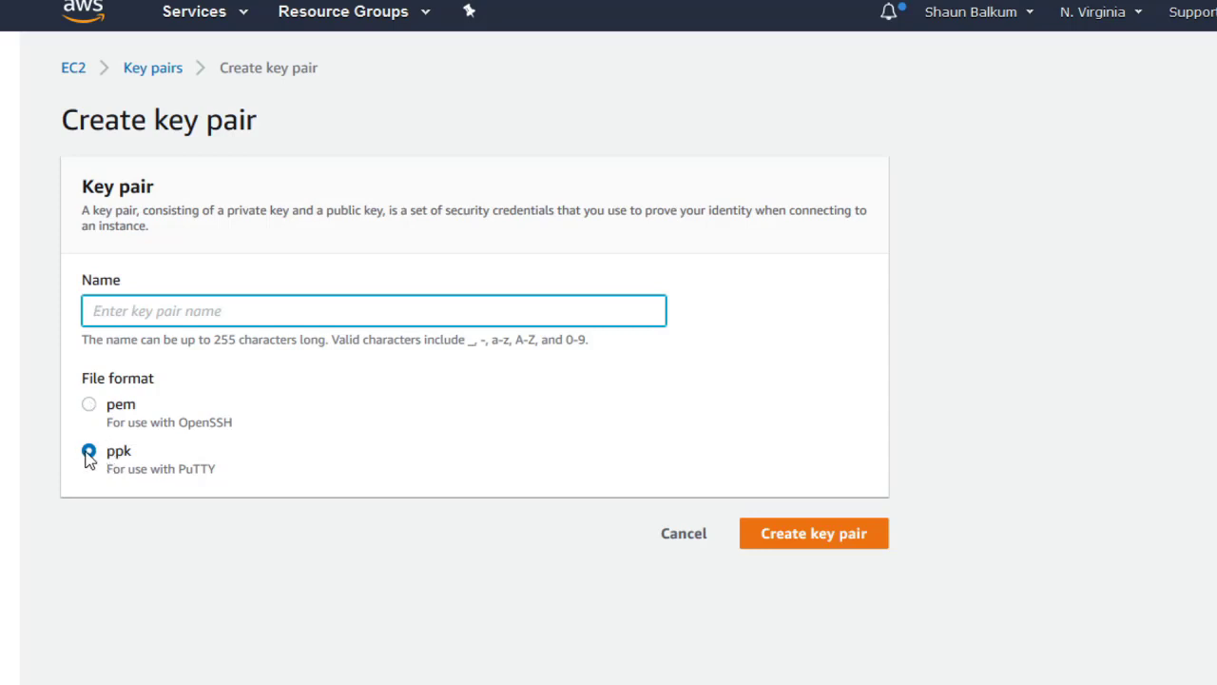
click(95, 409)
text(Cloud_Enablement_Demo_Key)
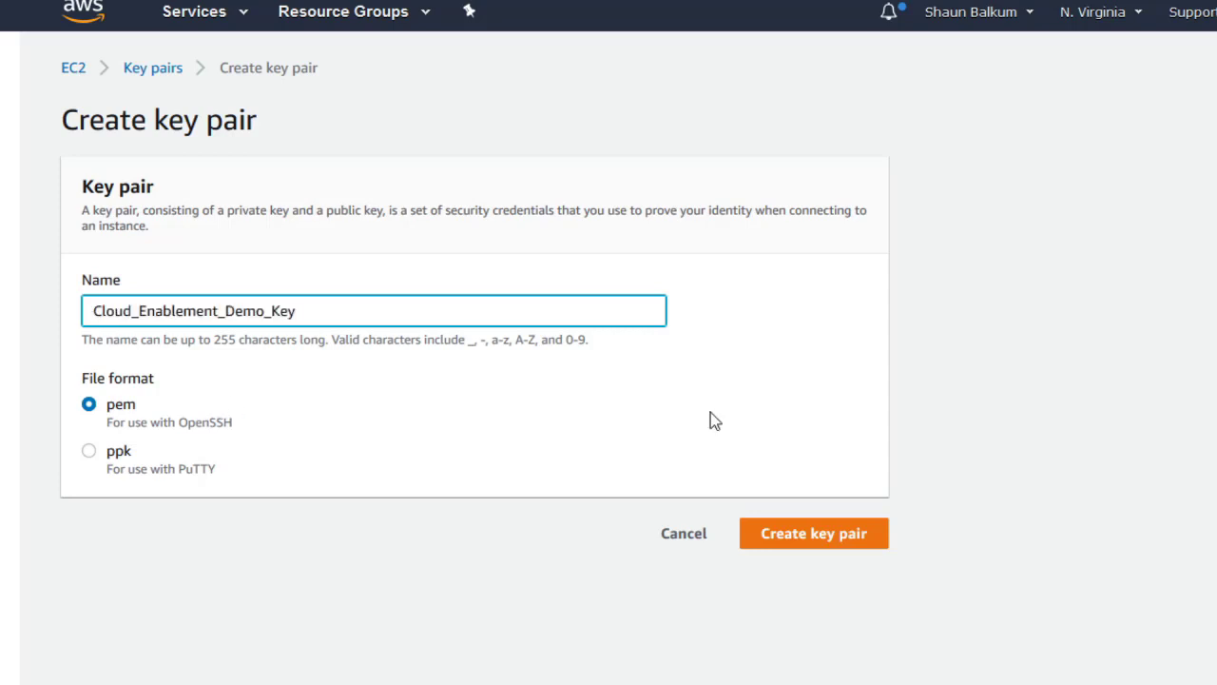
click(803, 536)
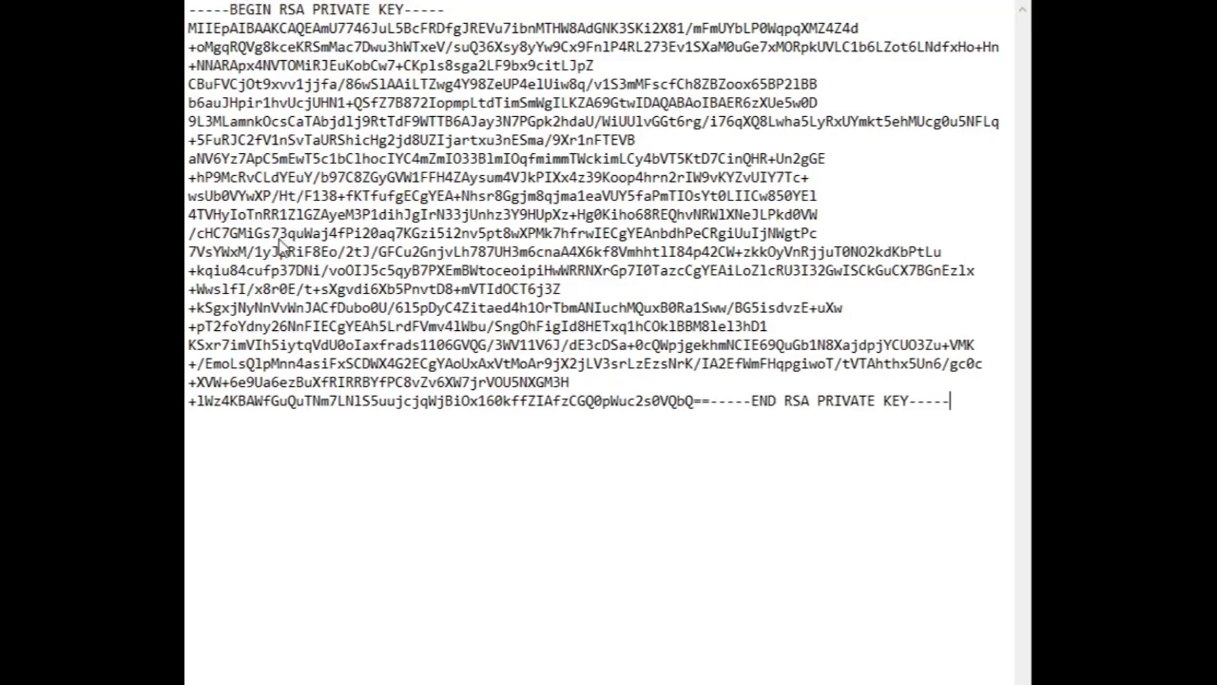
Step: Select all of the RSA private key text in the editor
key(ctrl+a)
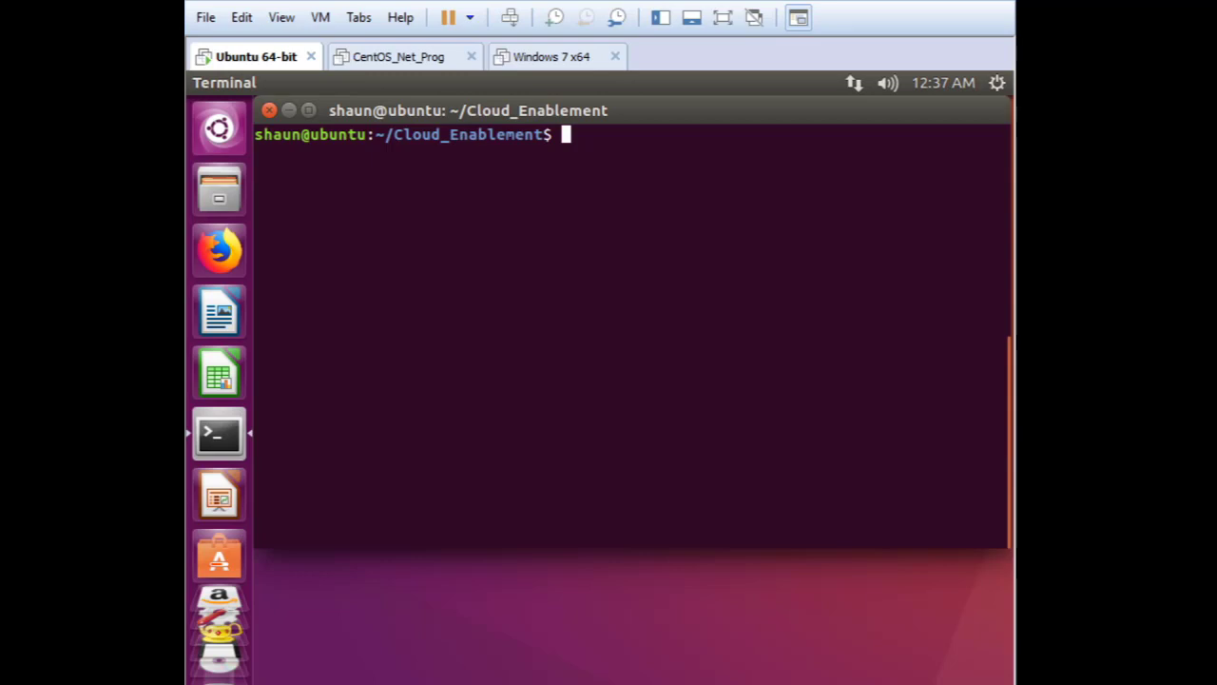
Step: Paste the private key into Cloud_Enablement_Demo_Key.pem with nano and save it
text(nano Cloud_Enablement)
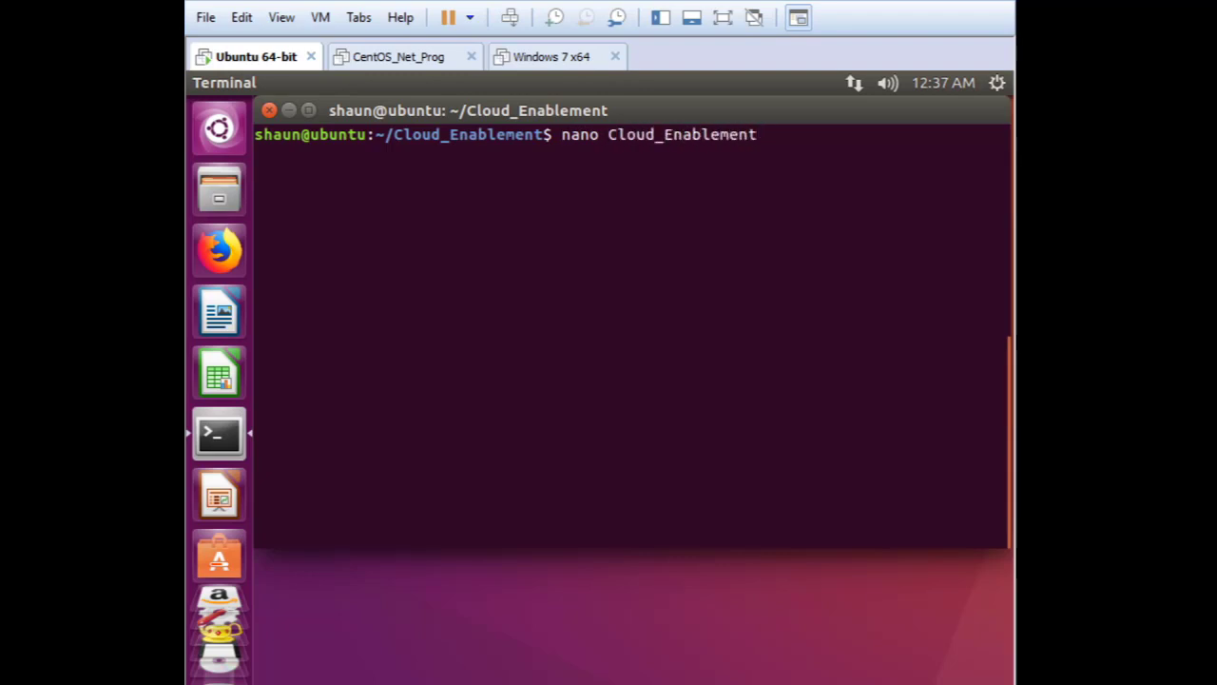
text(_Demo_Key)
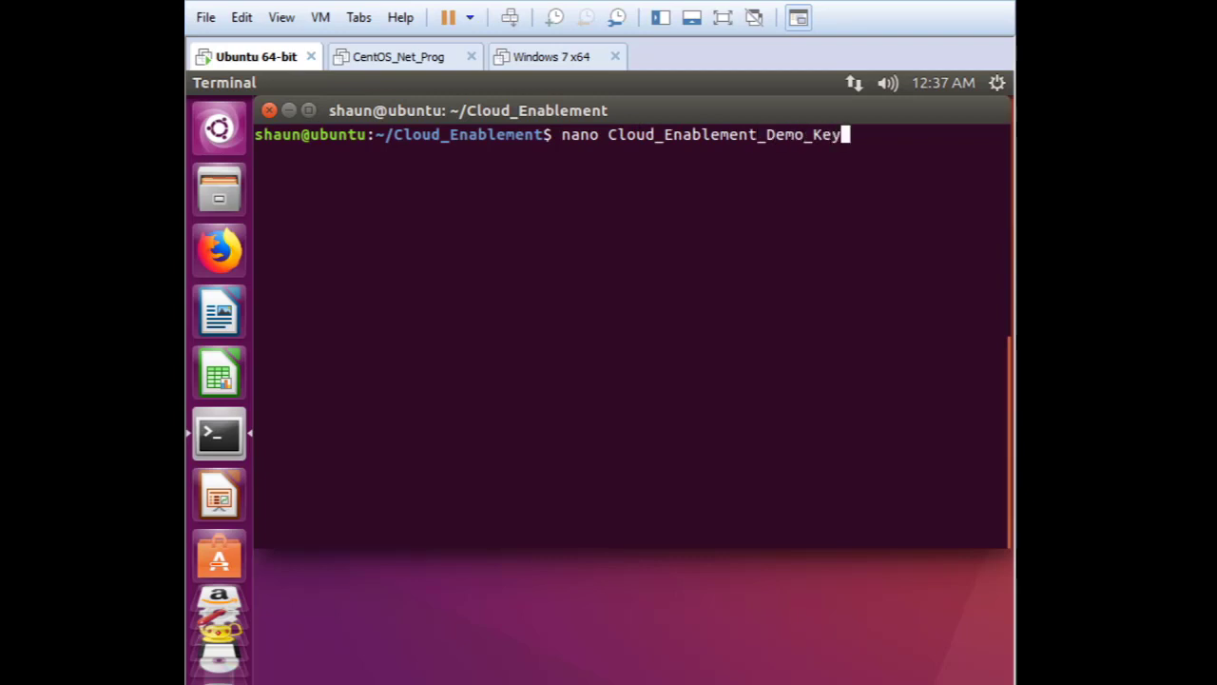
text(.pem)
key(Return)
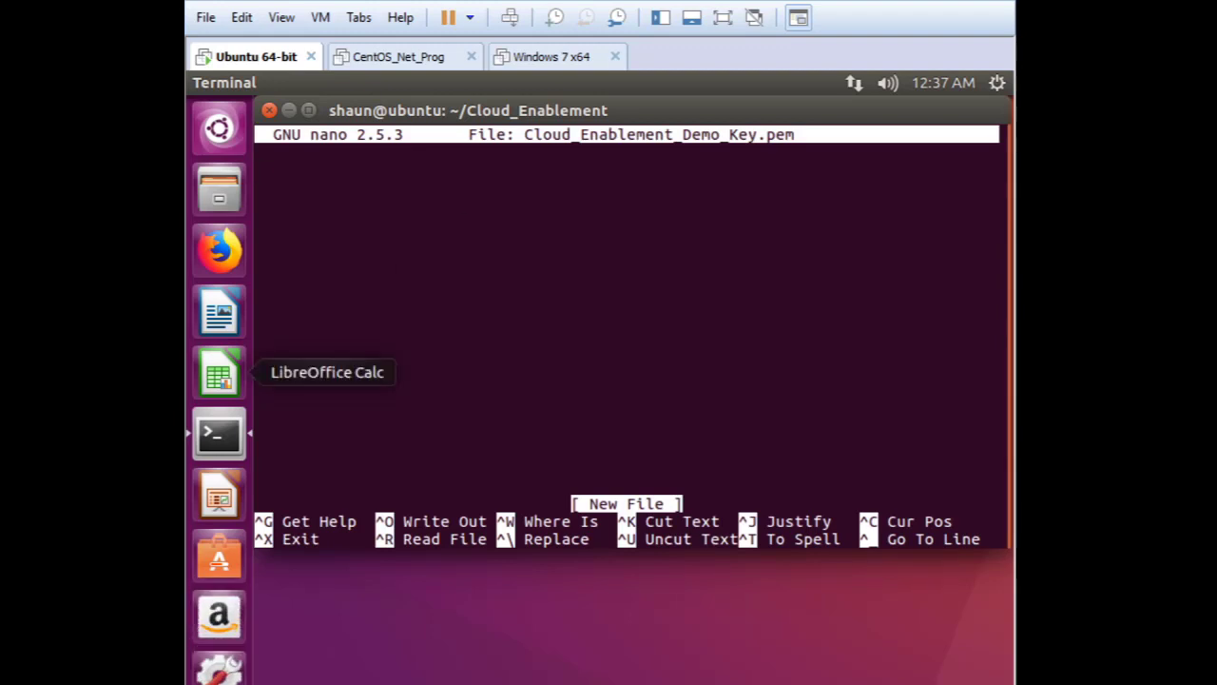
right_click(259, 167)
click(304, 239)
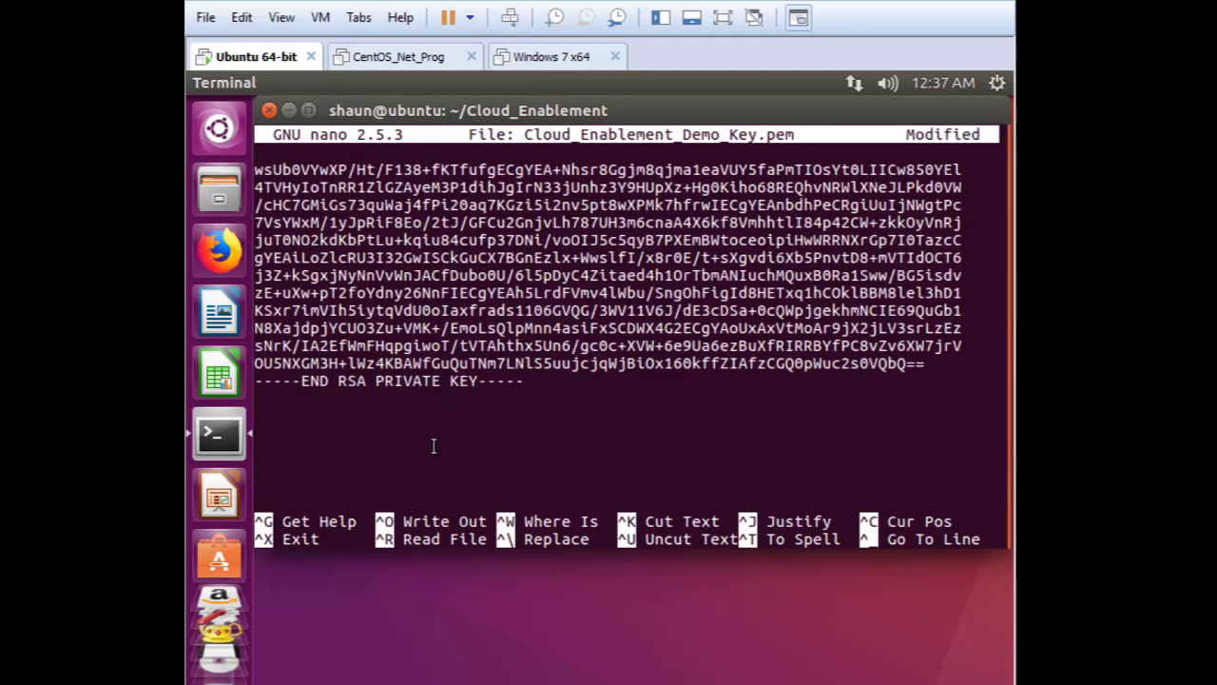
key(ctrl+o)
key(Return)
key(ctrl+x)
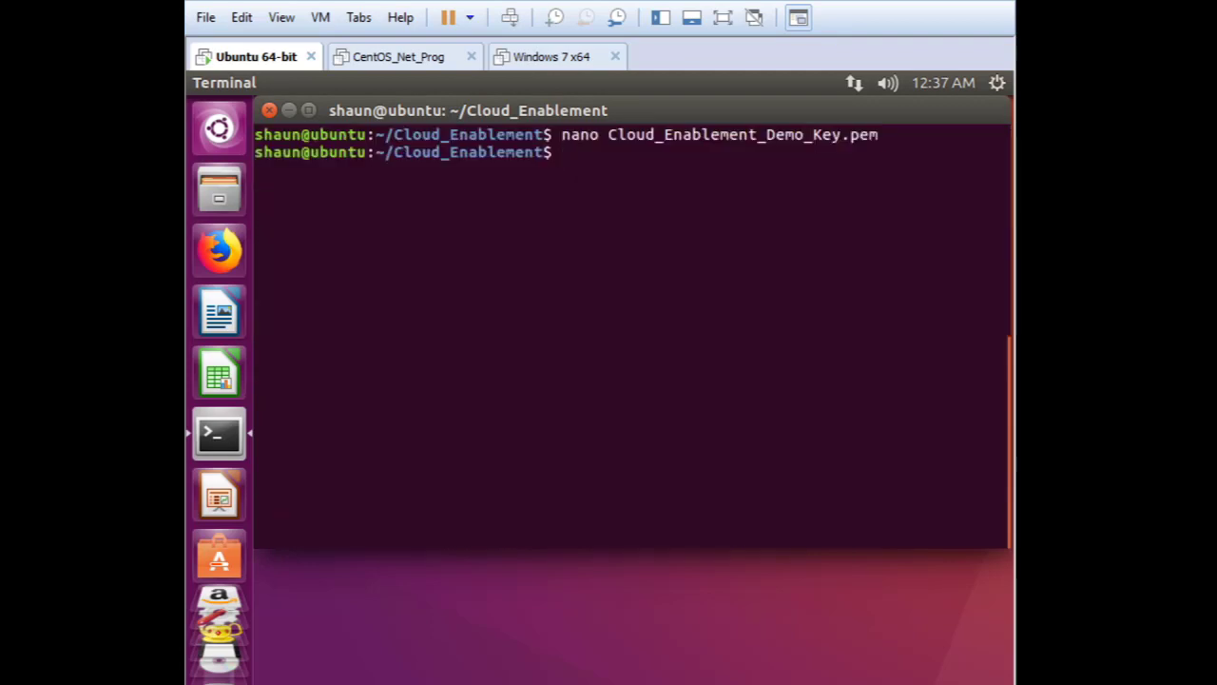
Step: Run chmod 400 on Cloud_Enablement_Demo_Key.pem
key(Up)
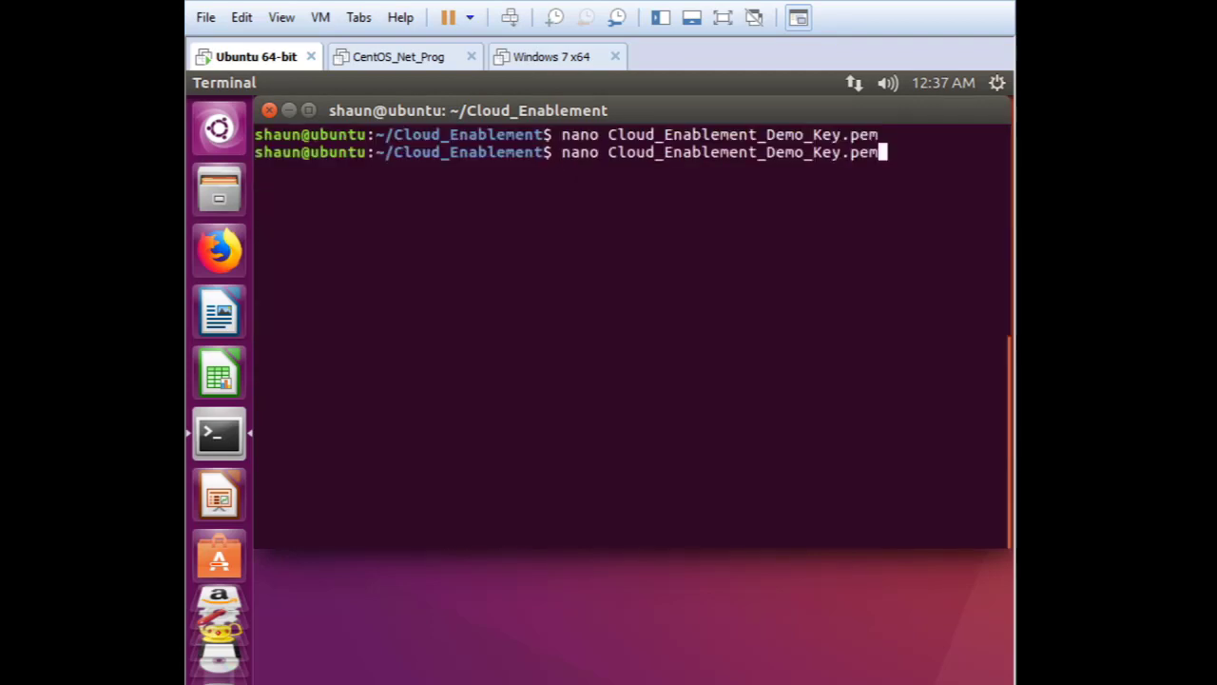
key(Left)
key(Left)
key(Left)
key(Left)
key(Left)
key(Left)
key(Left)
key(Left)
key(Left)
key(Left)
key(Left)
key(Left)
key(Left)
key(Left)
key(Left)
key(Left)
key(Left)
key(Left)
key(Left)
key(Left)
key(Left)
key(Left)
key(Left)
key(Left)
key(Left)
key(Left)
key(Left)
key(Left)
key(Left)
key(BackSpace)
key(BackSpace)
key(BackSpace)
key(BackSpace)
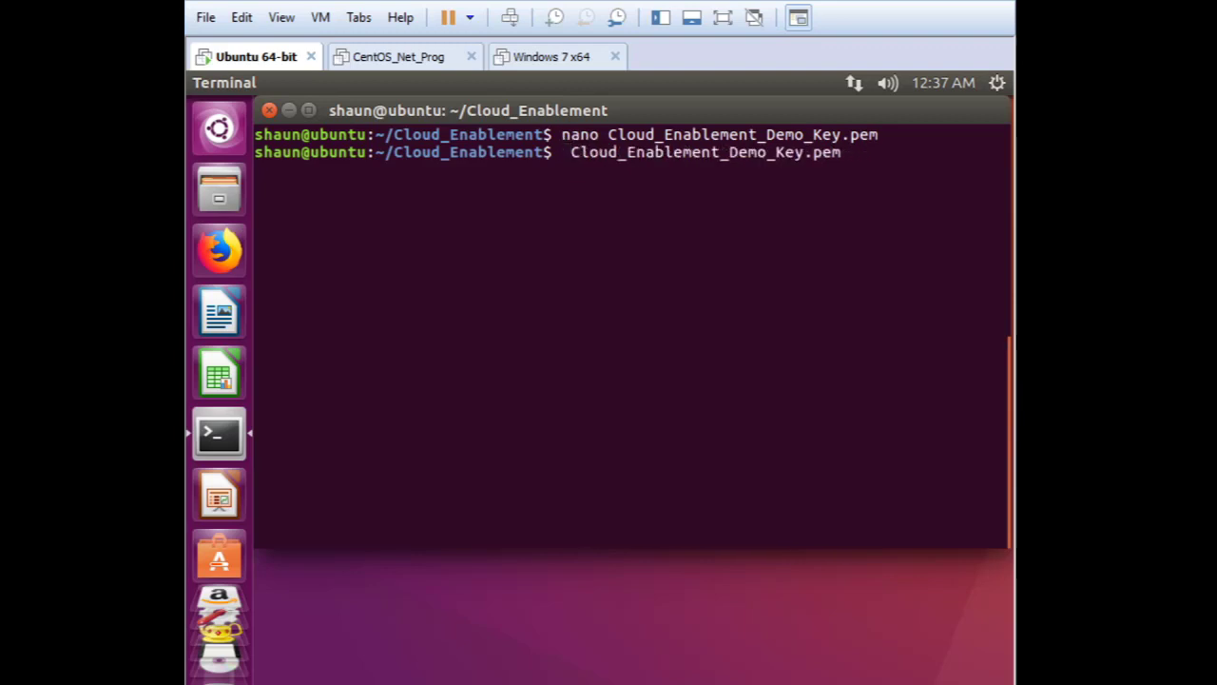
text(chmo)
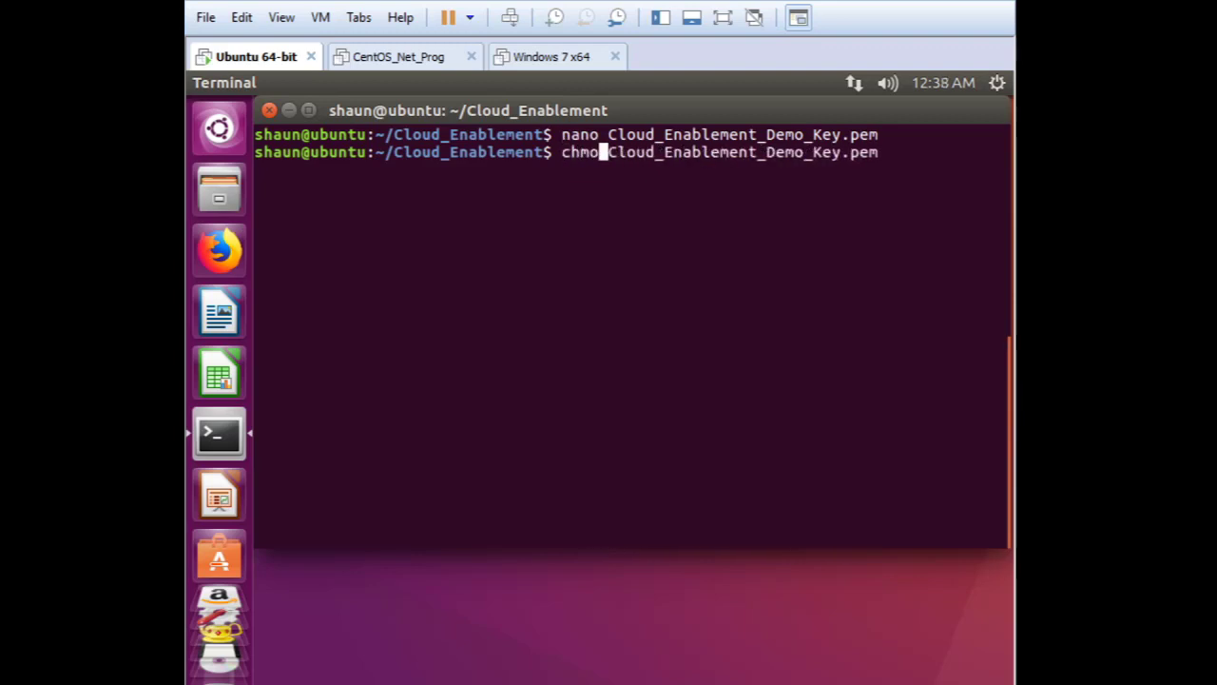
text(d 400)
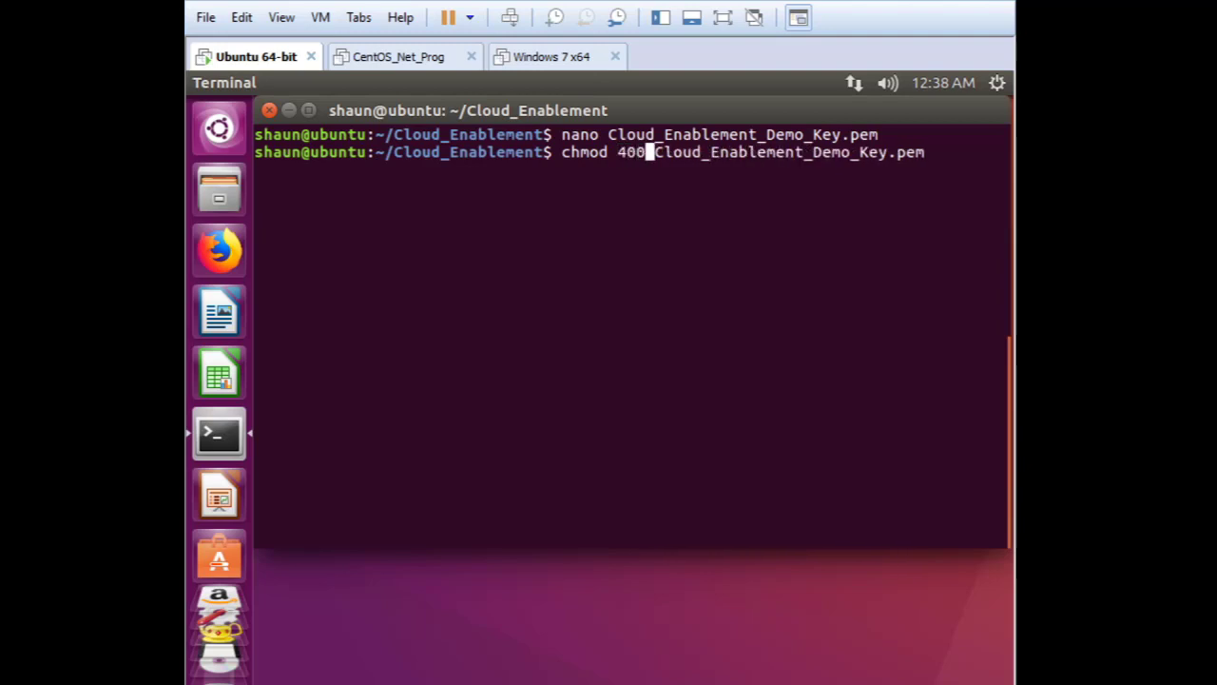
key(Return)
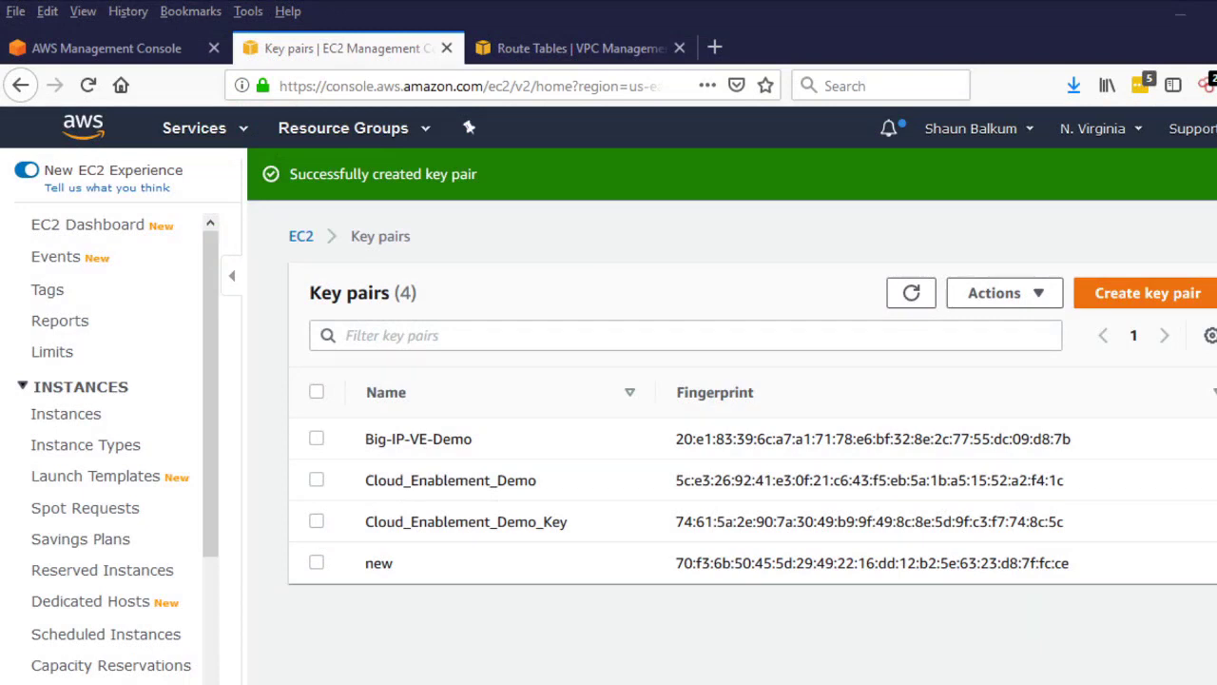
Step: Select the Cloud_Enablement_Demo_Key key pair, then launch a new instance from the Instances list
click(316, 522)
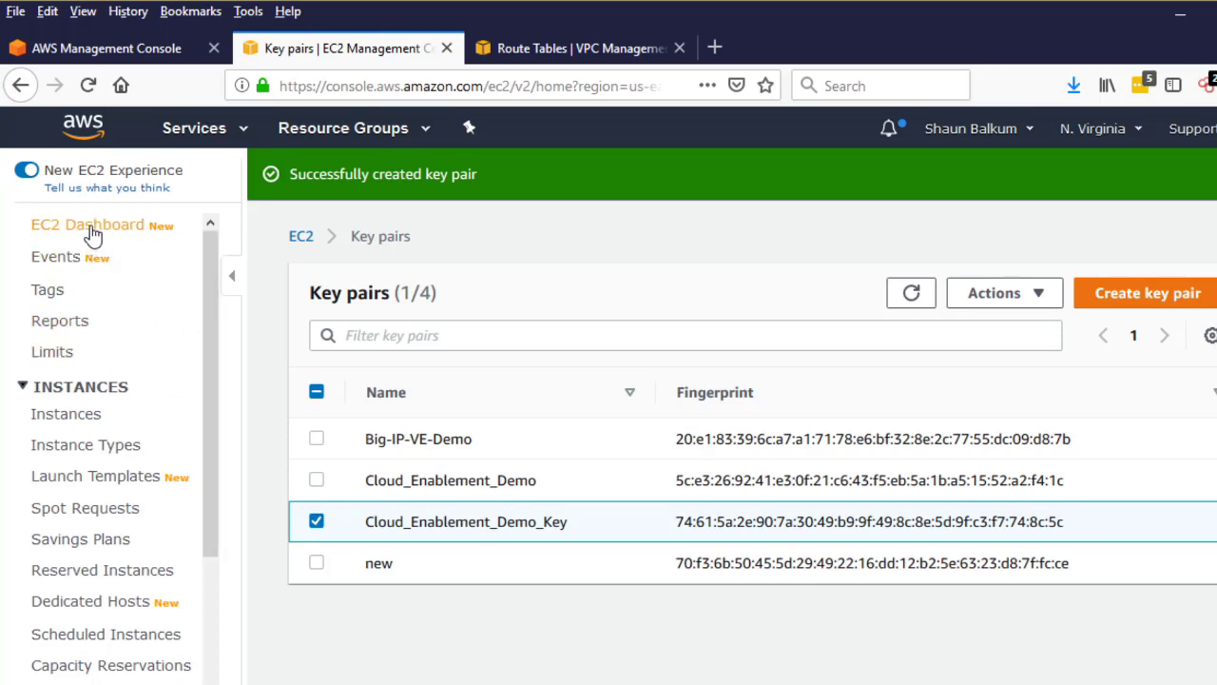
click(76, 420)
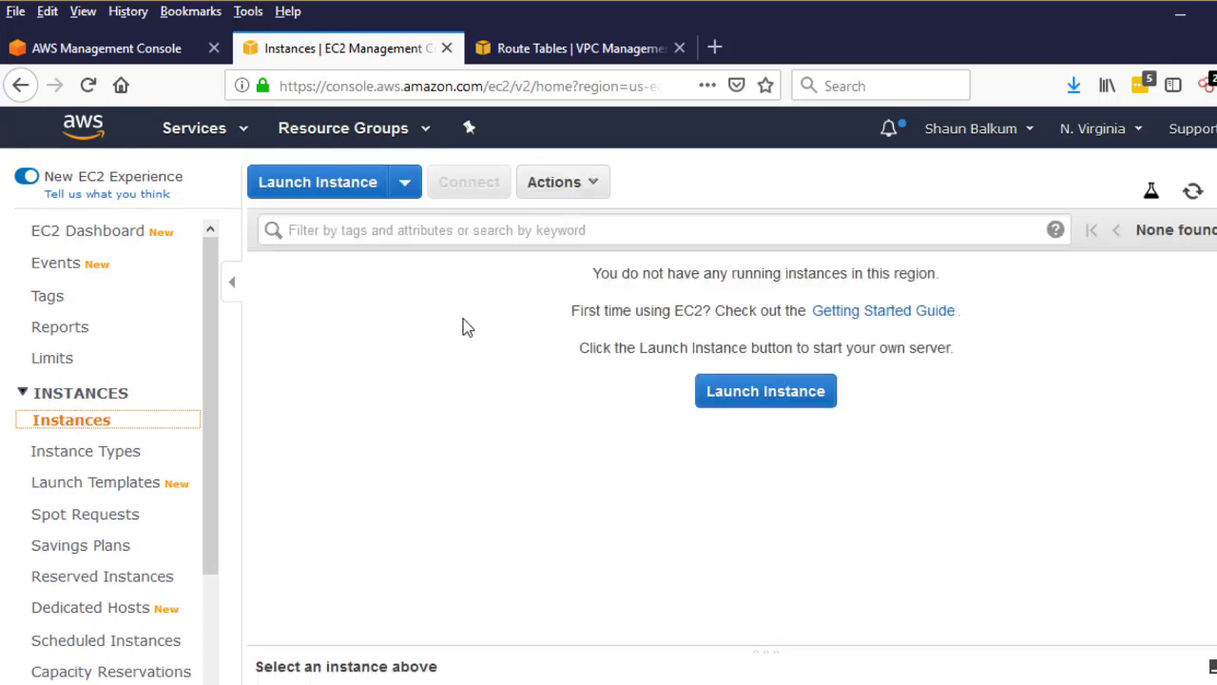
click(732, 396)
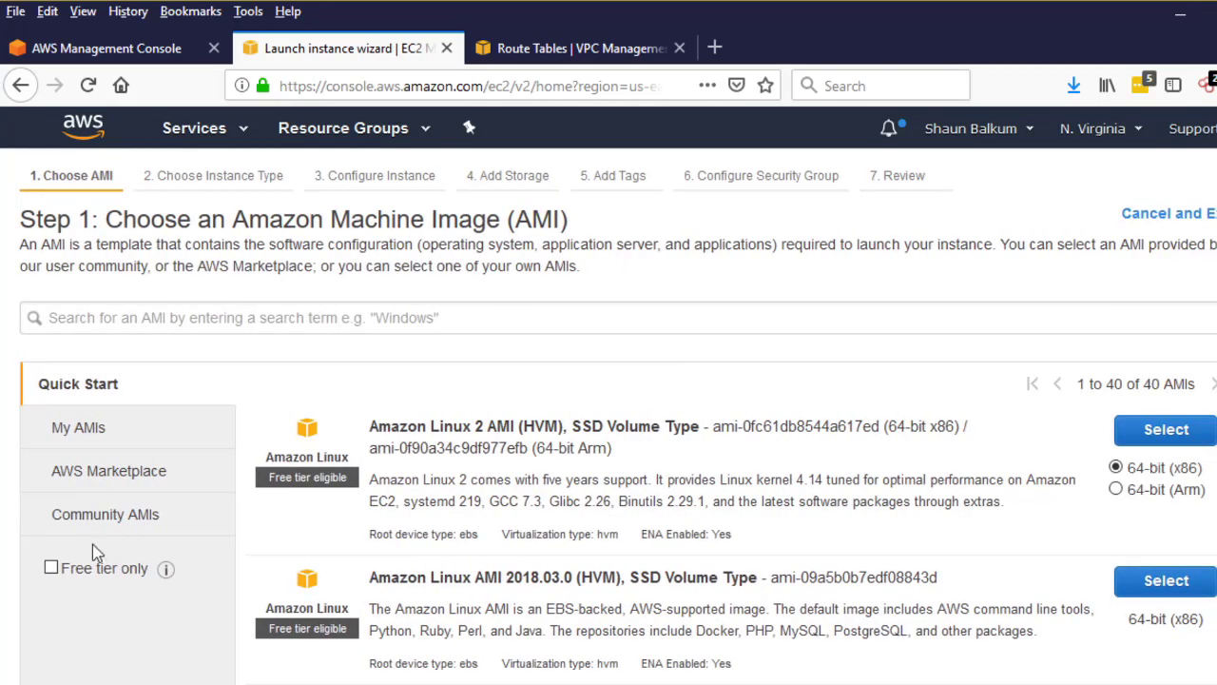
Step: Search the Marketplace for F5, select BIG-IP VE ALL (BYOL, 2 Boot Locations), and choose t2.medium
click(114, 476)
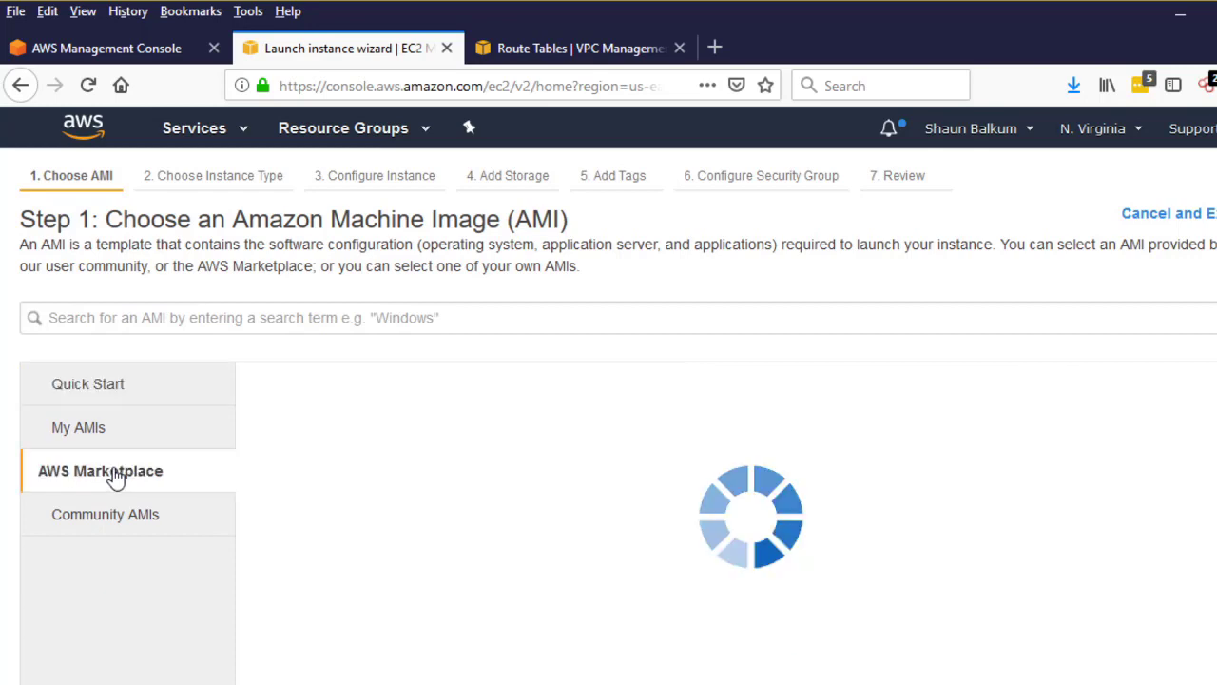
click(147, 314)
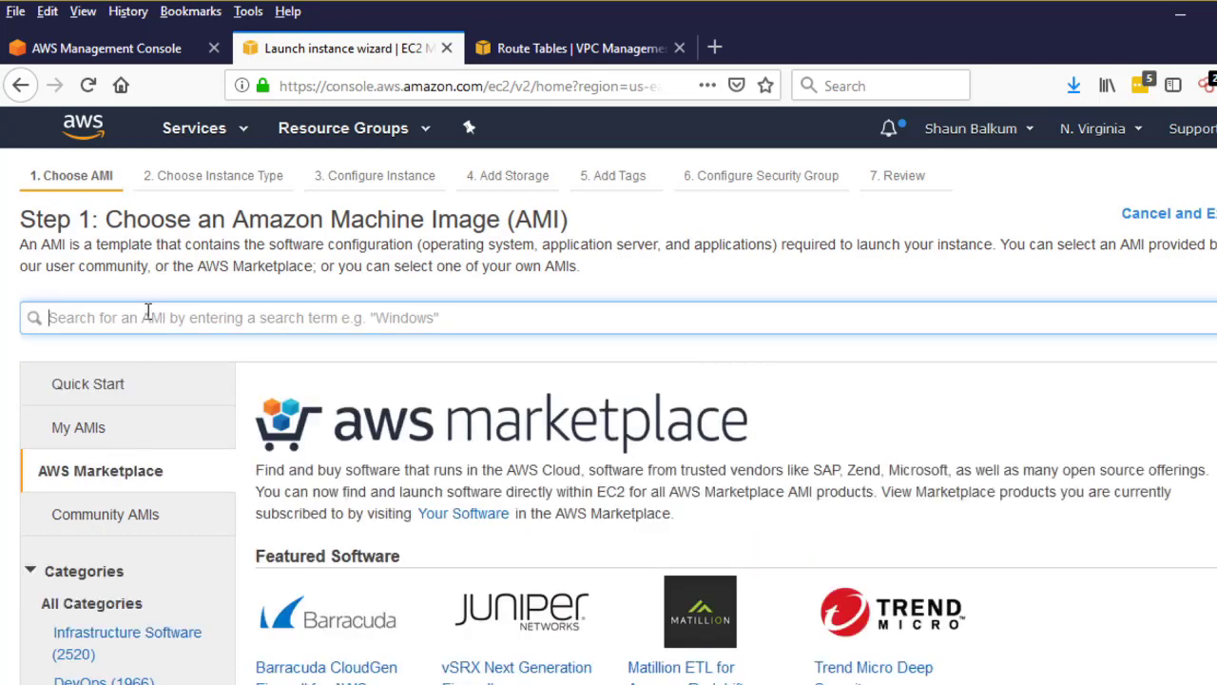
text(F5)
key(Return)
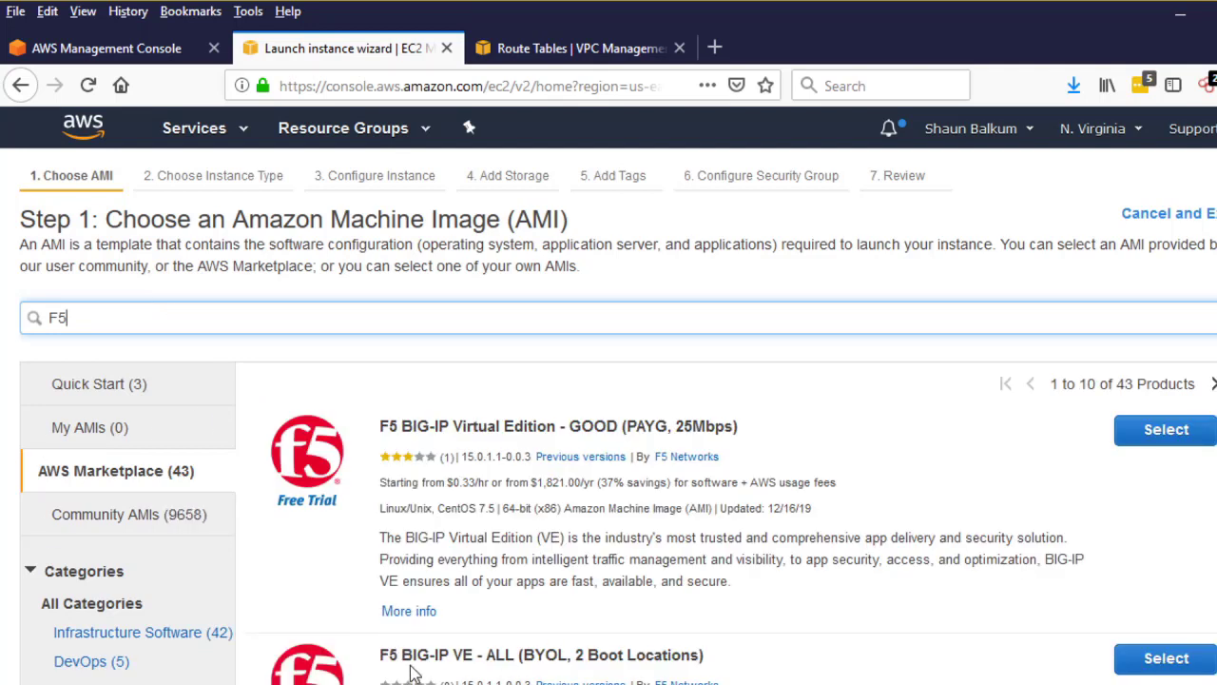
click(1168, 661)
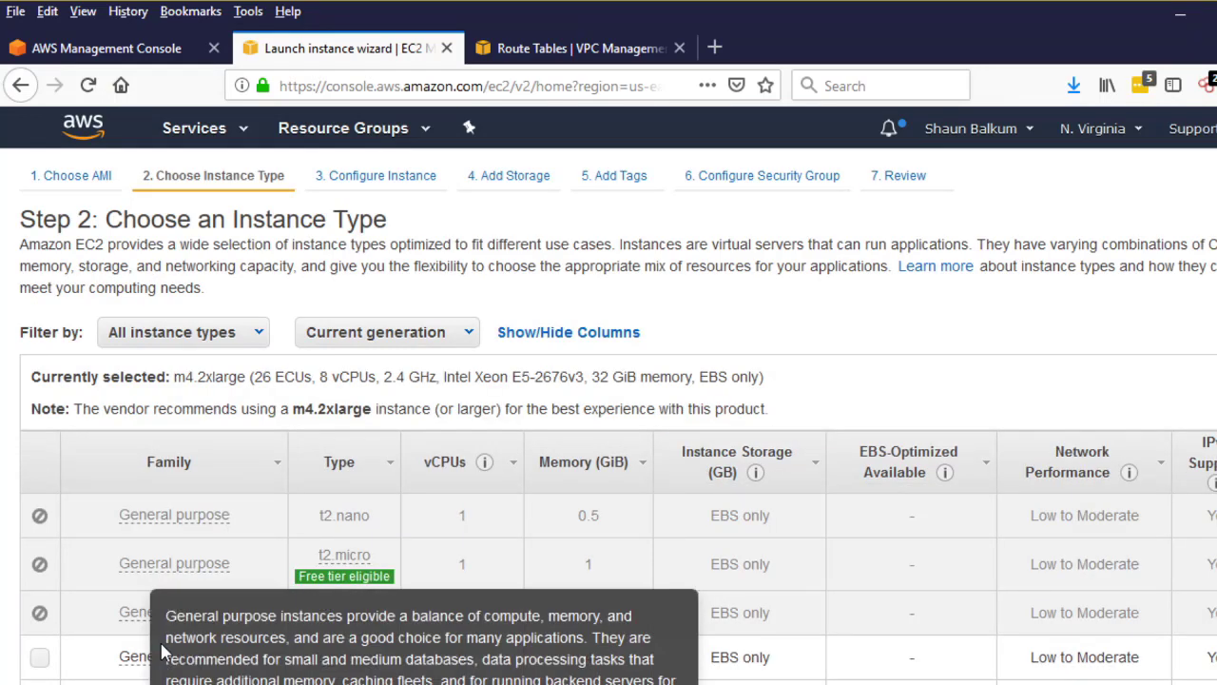
click(39, 658)
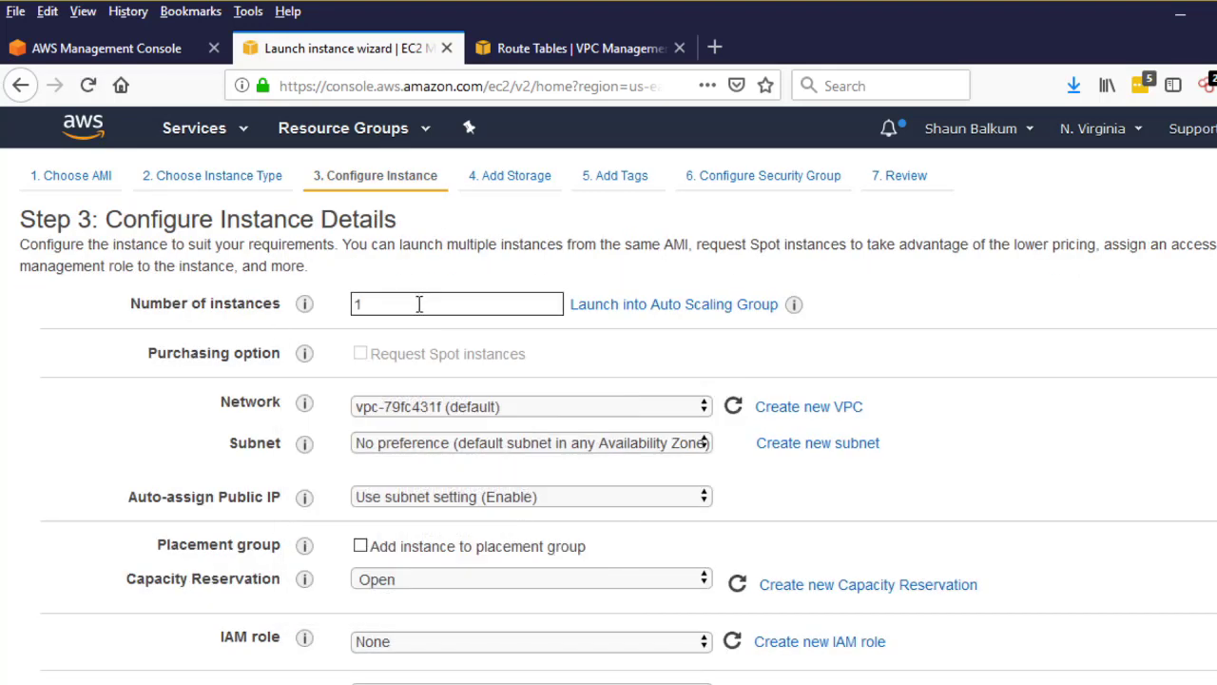
Step: Use network Cloud_Enablement_VPC, enable Auto-assign Public IP, and continue to Add Storage
click(704, 416)
click(599, 467)
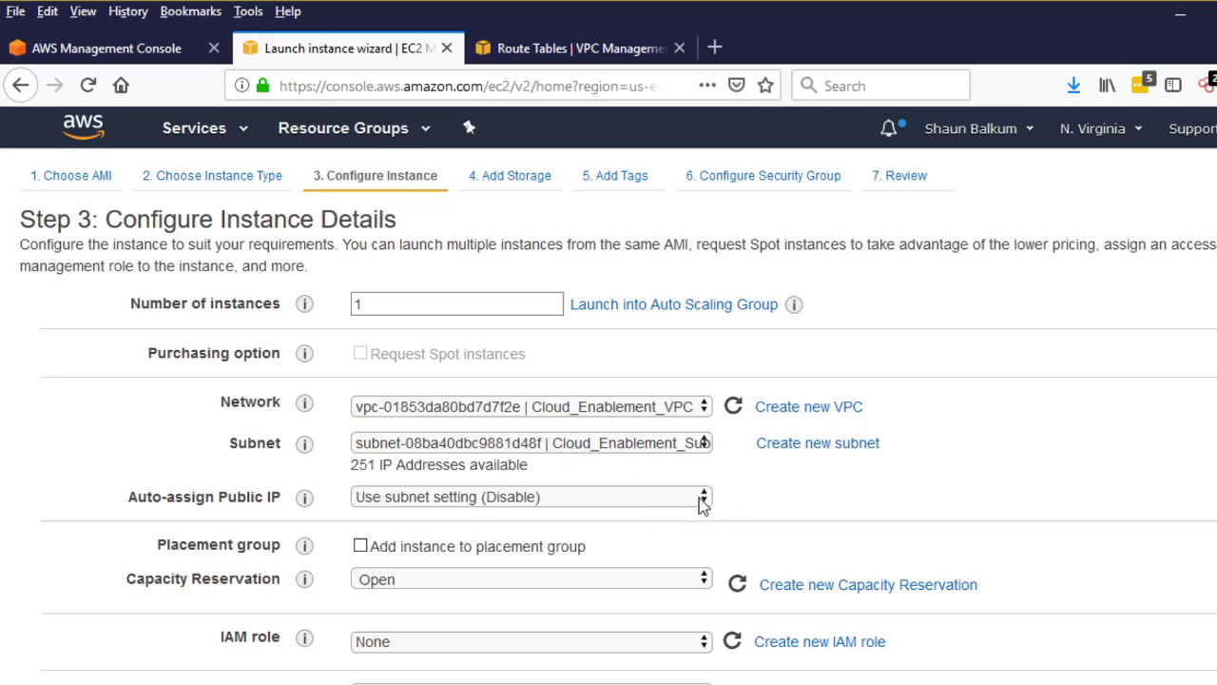
click(615, 541)
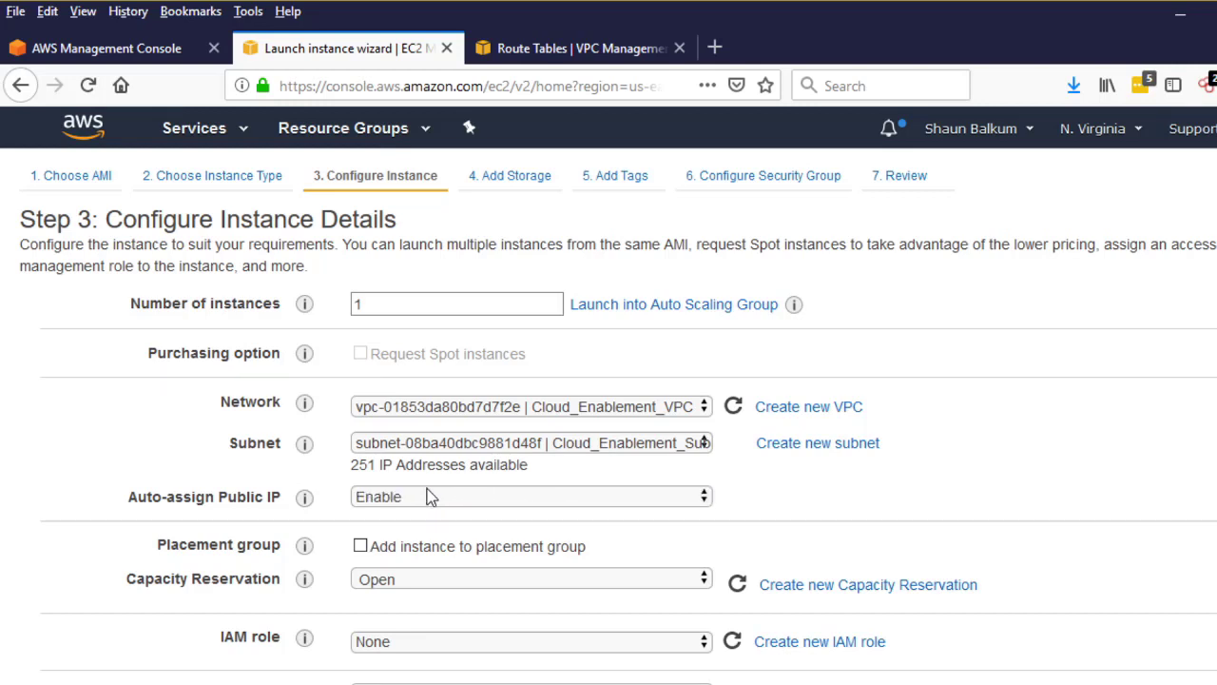
scroll(609, 456, down, 6)
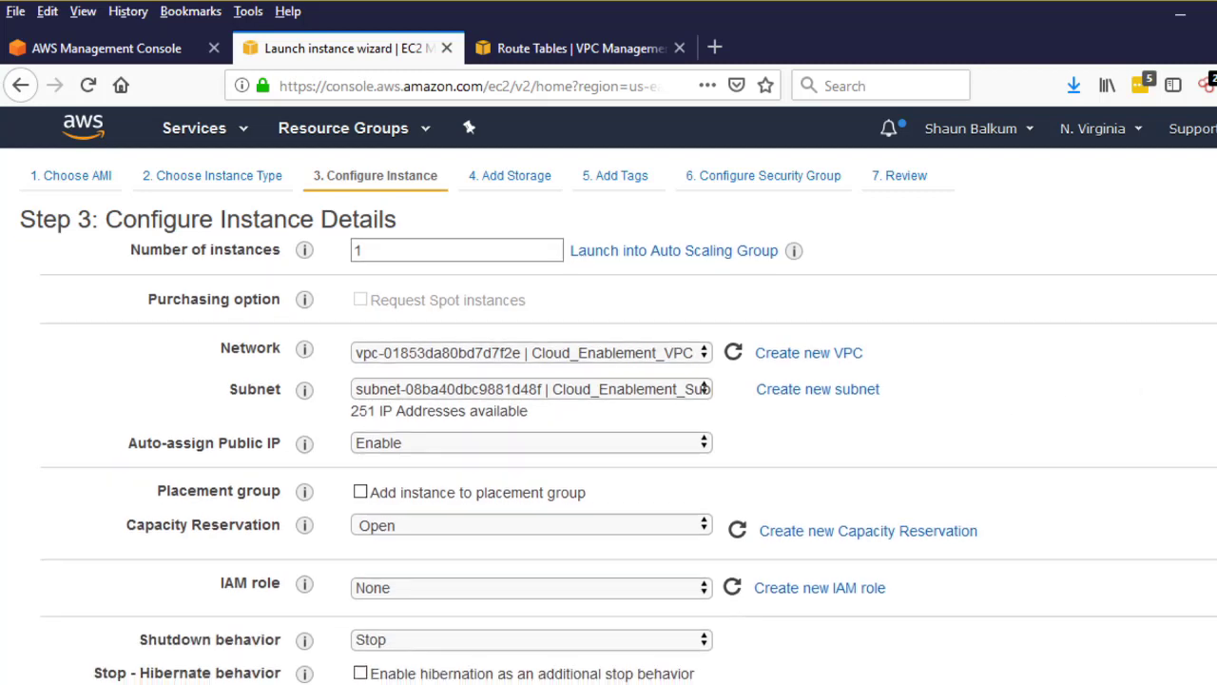
scroll(609, 457, down, 7)
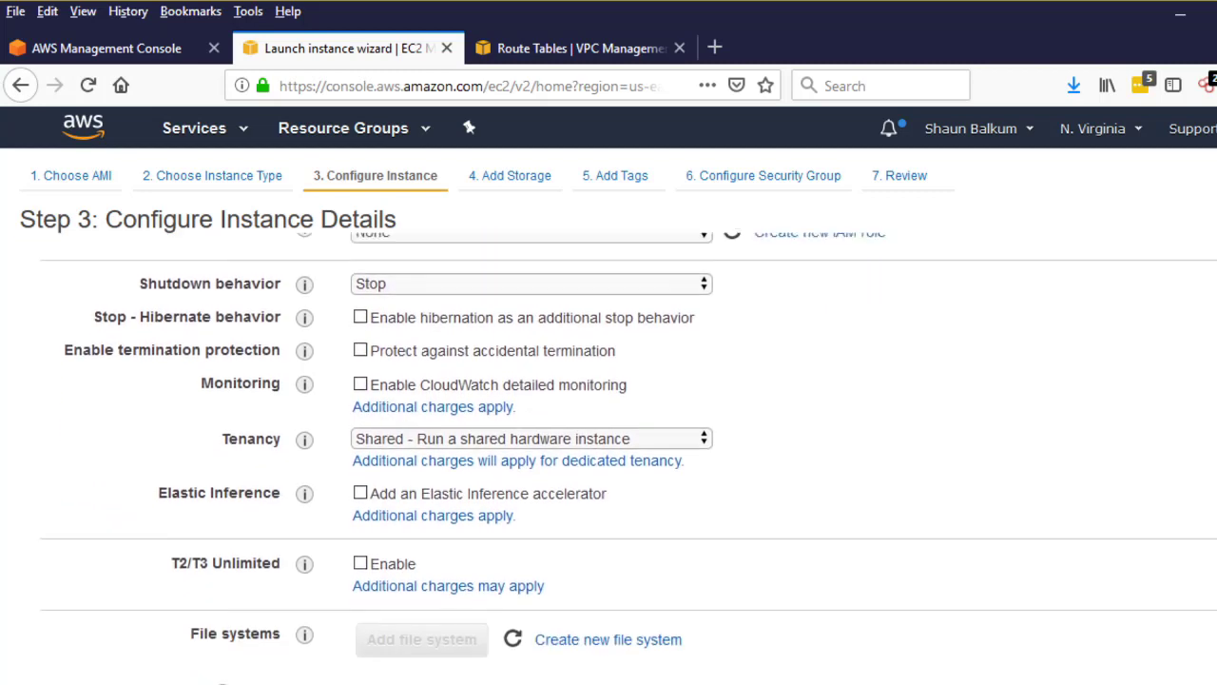
scroll(608, 457, up, 9)
scroll(608, 457, up, 4)
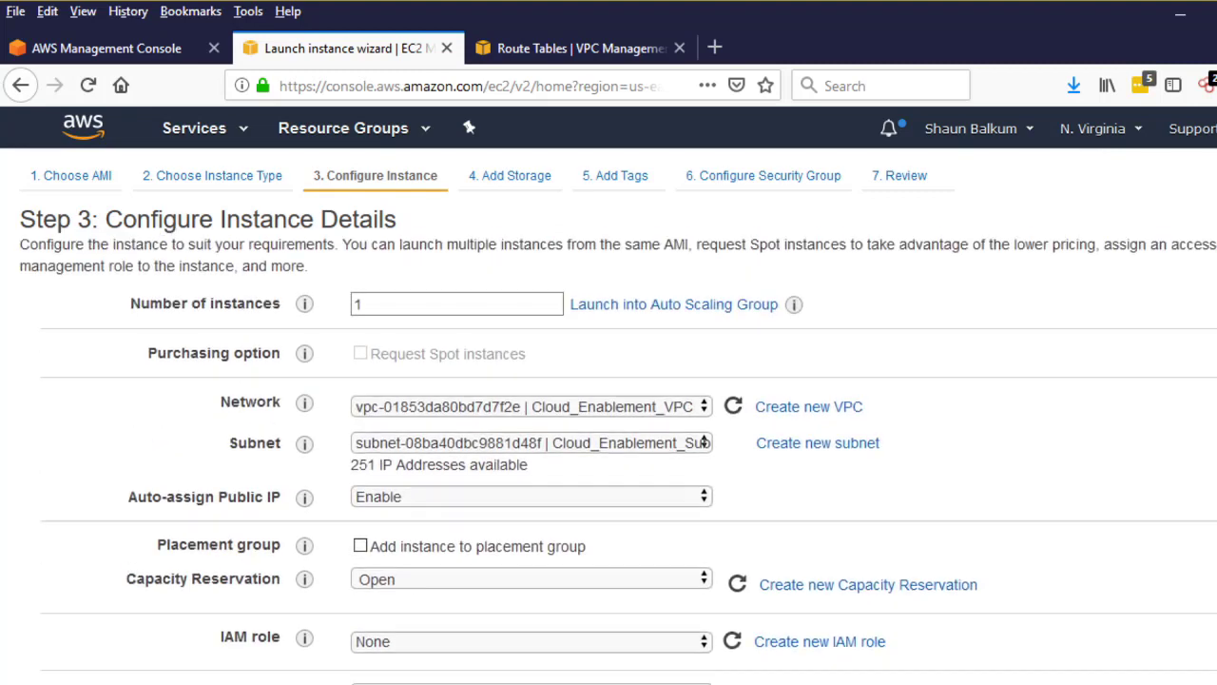
click(510, 176)
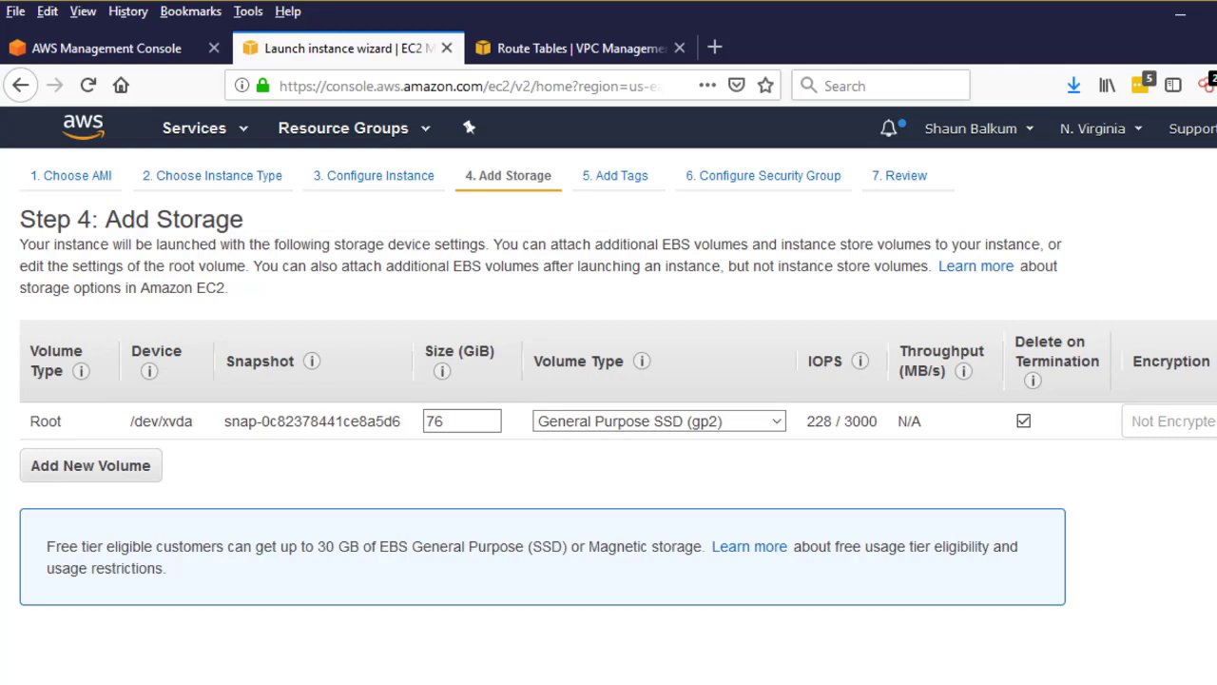
Step: Add a tag with key Name and value Cloud_Enablement_Big-IP-VE
click(615, 176)
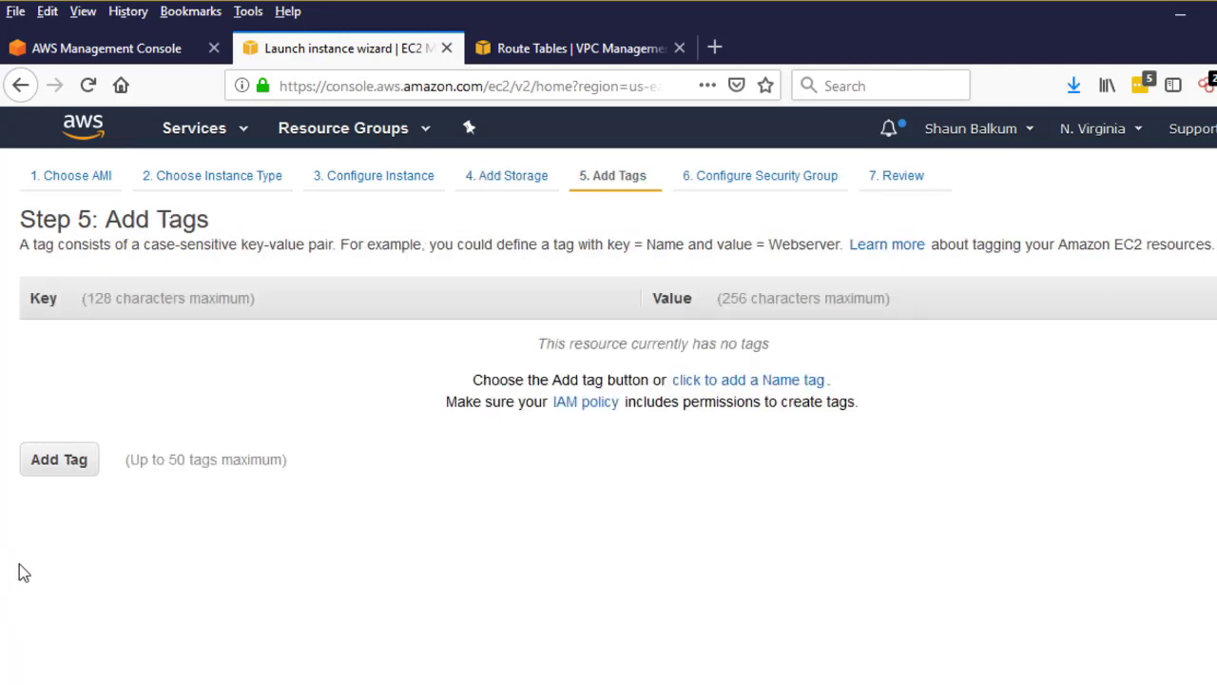
click(55, 462)
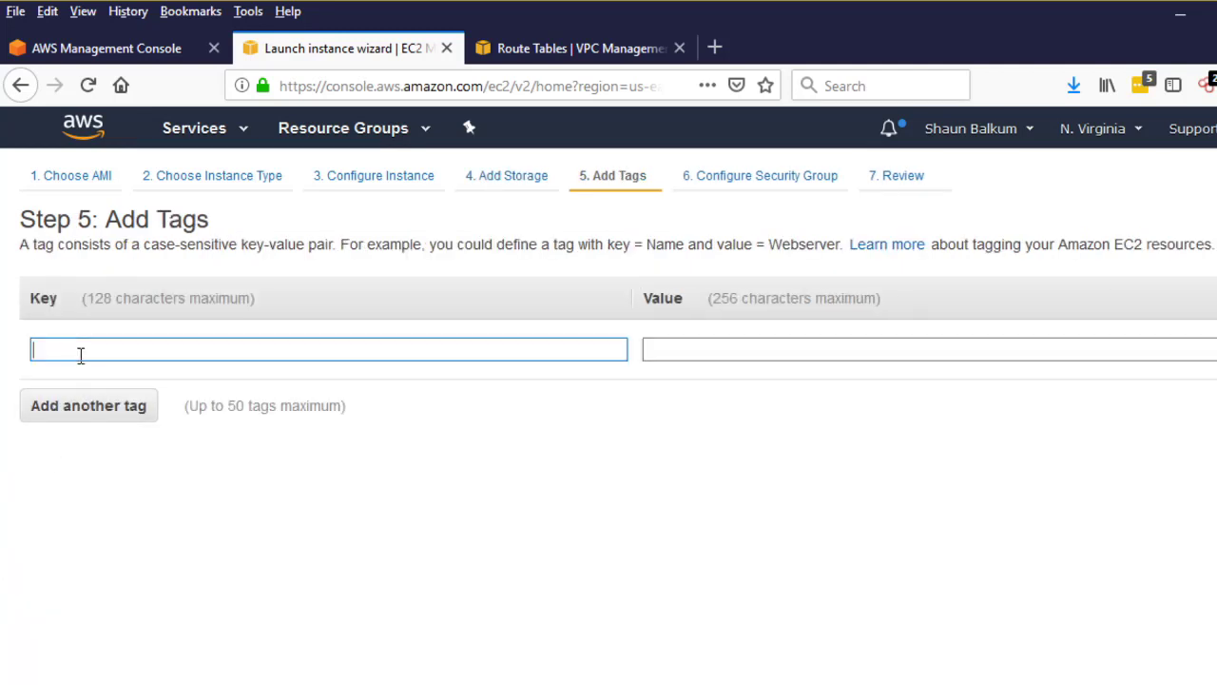
text(name)
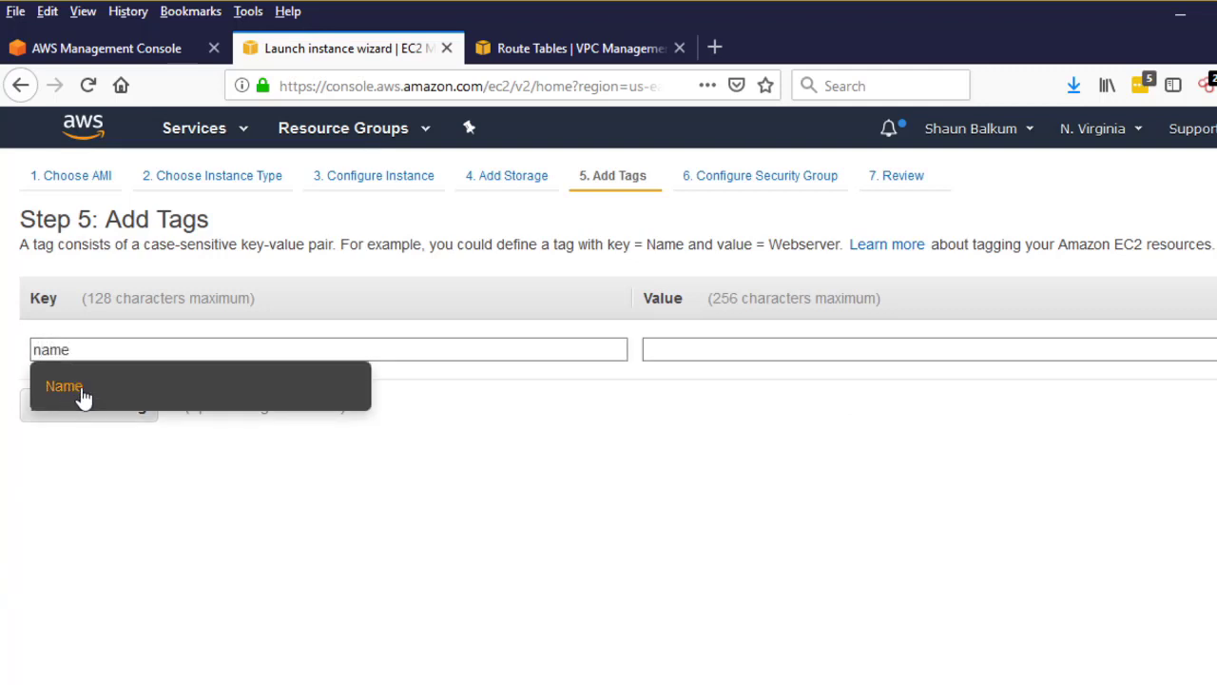
click(82, 388)
click(705, 349)
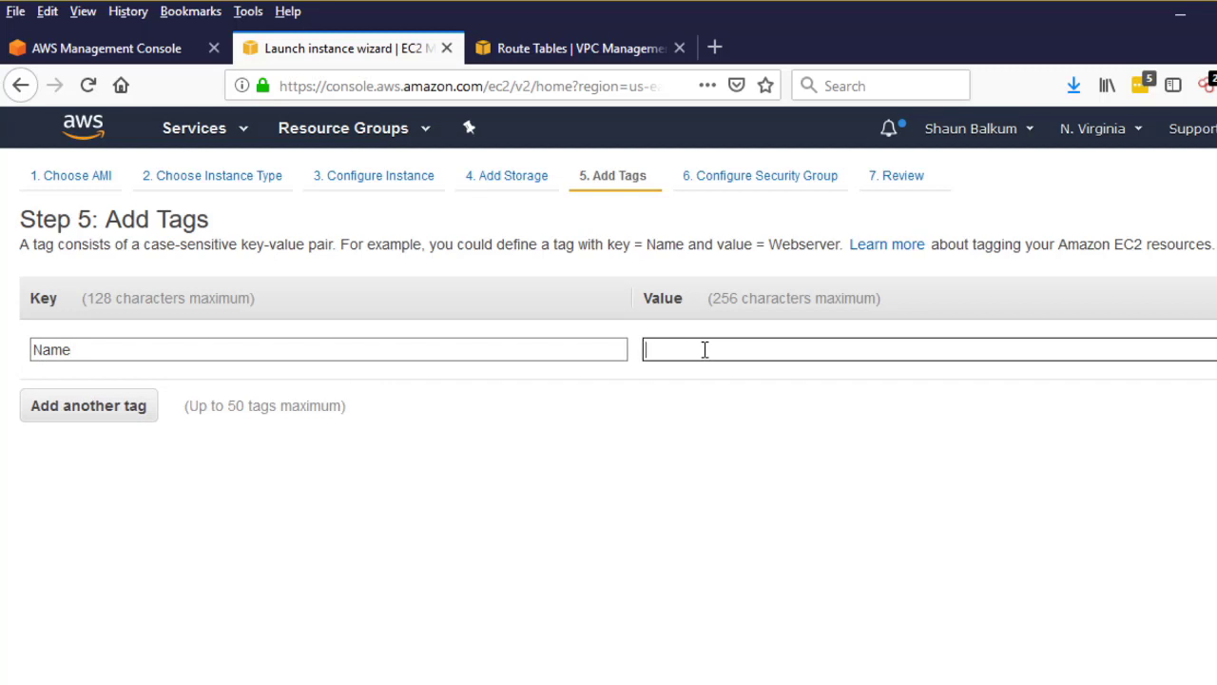
text(B)
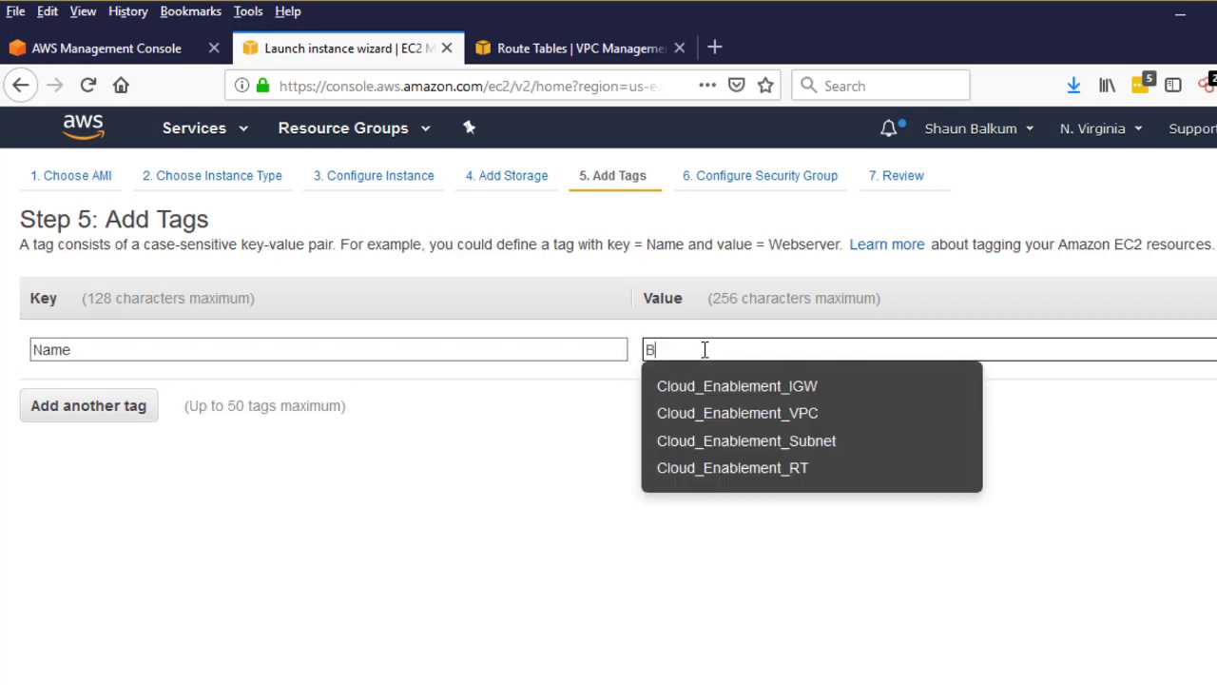
click(703, 382)
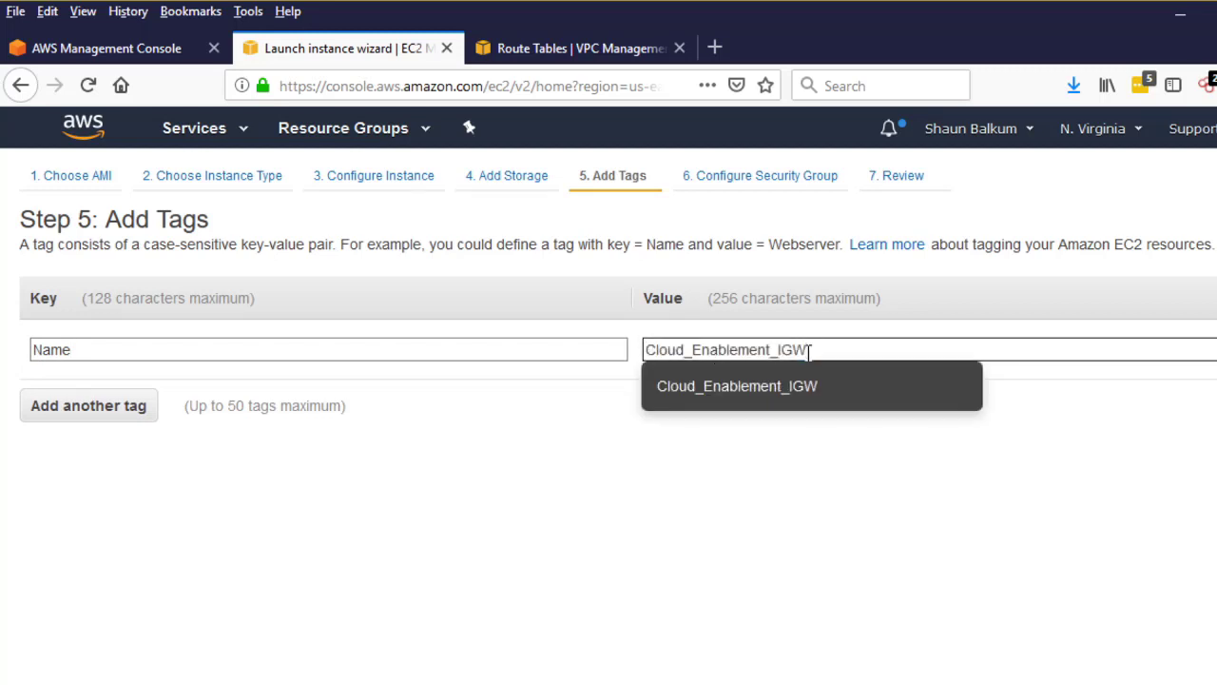
key(BackSpace)
key(BackSpace)
key(BackSpace)
text(Bi)
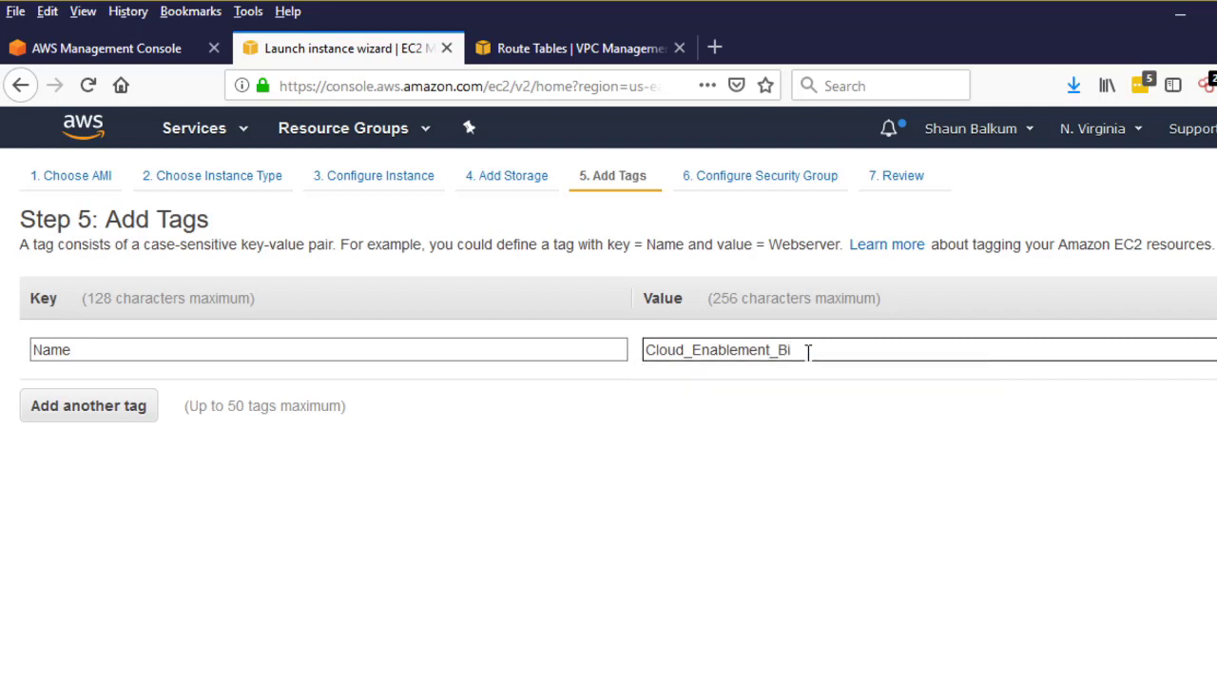
text(g-IP-VE)
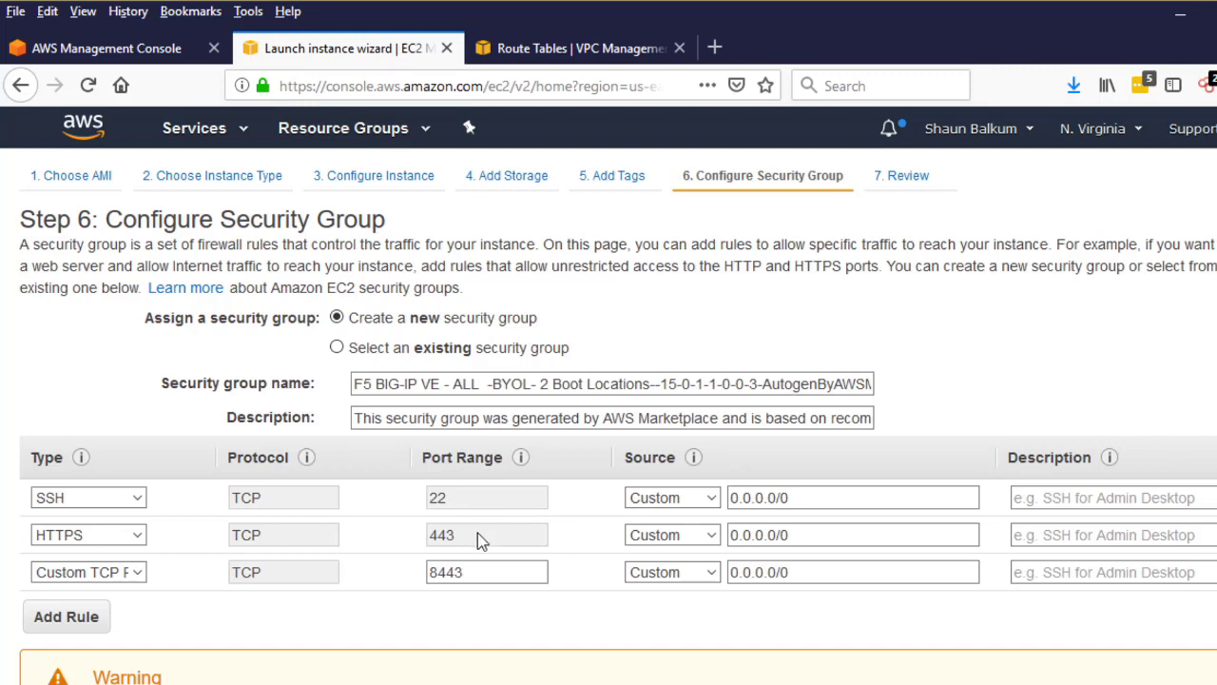
Step: Set the source of the SSH and Custom TCP 8443 rules to My IP
click(482, 575)
click(694, 499)
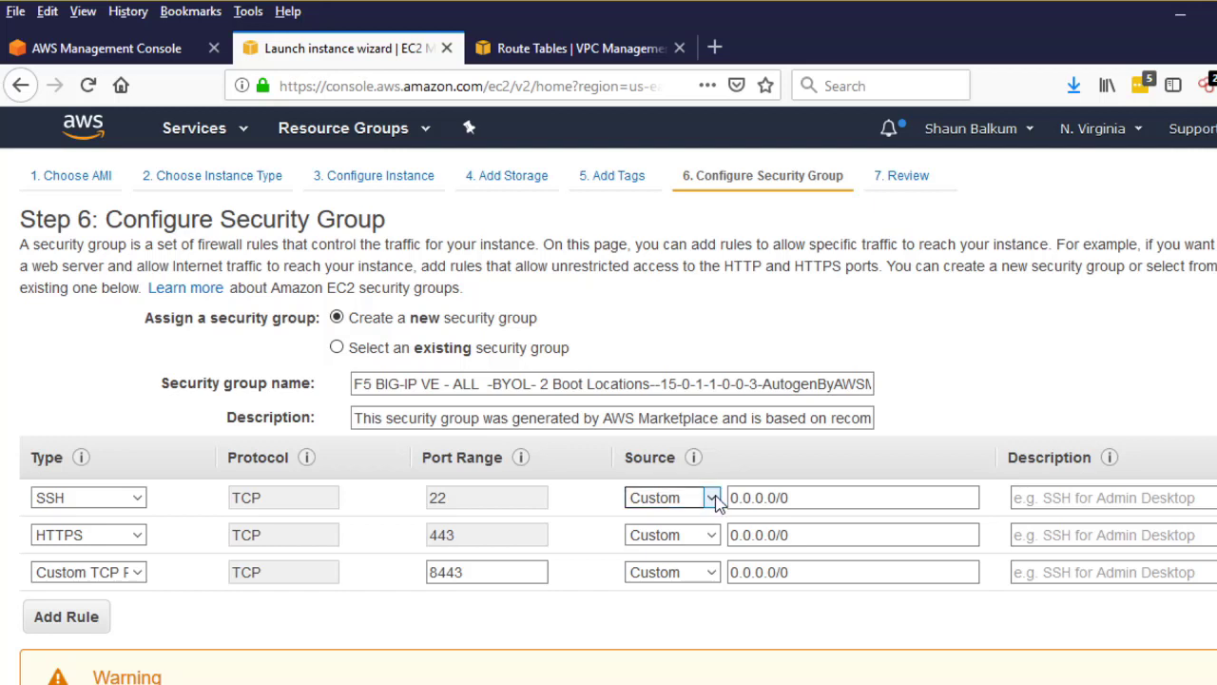
click(672, 573)
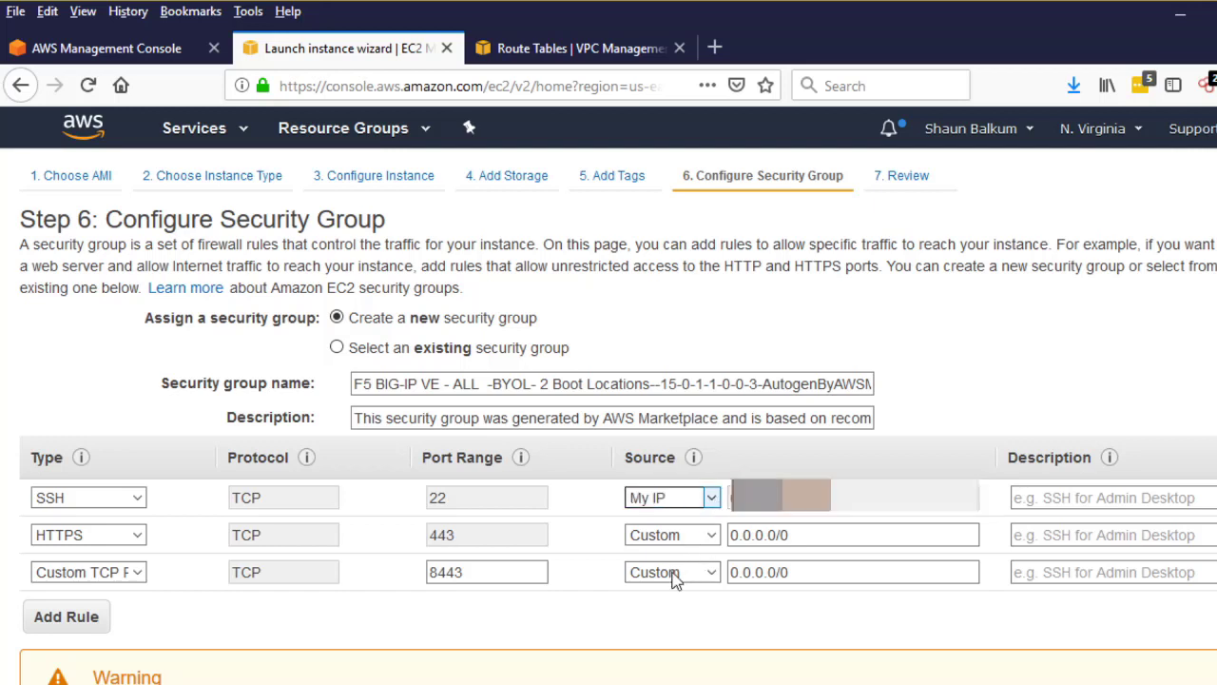
click(711, 580)
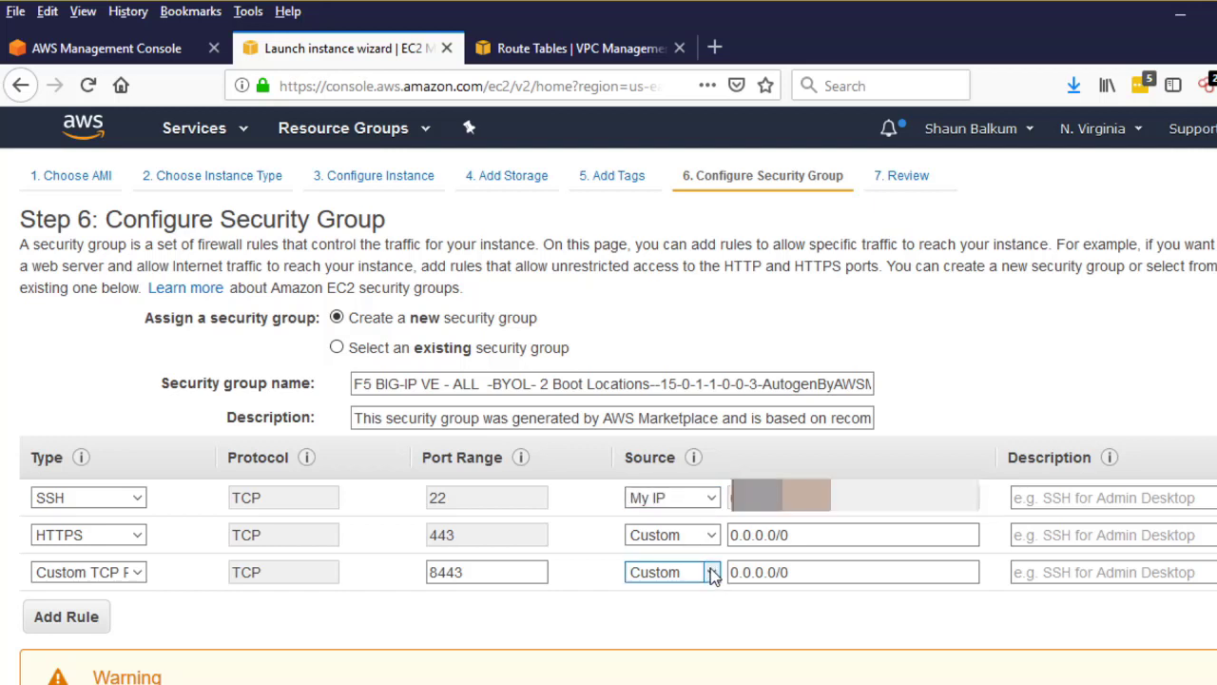
click(672, 662)
click(484, 572)
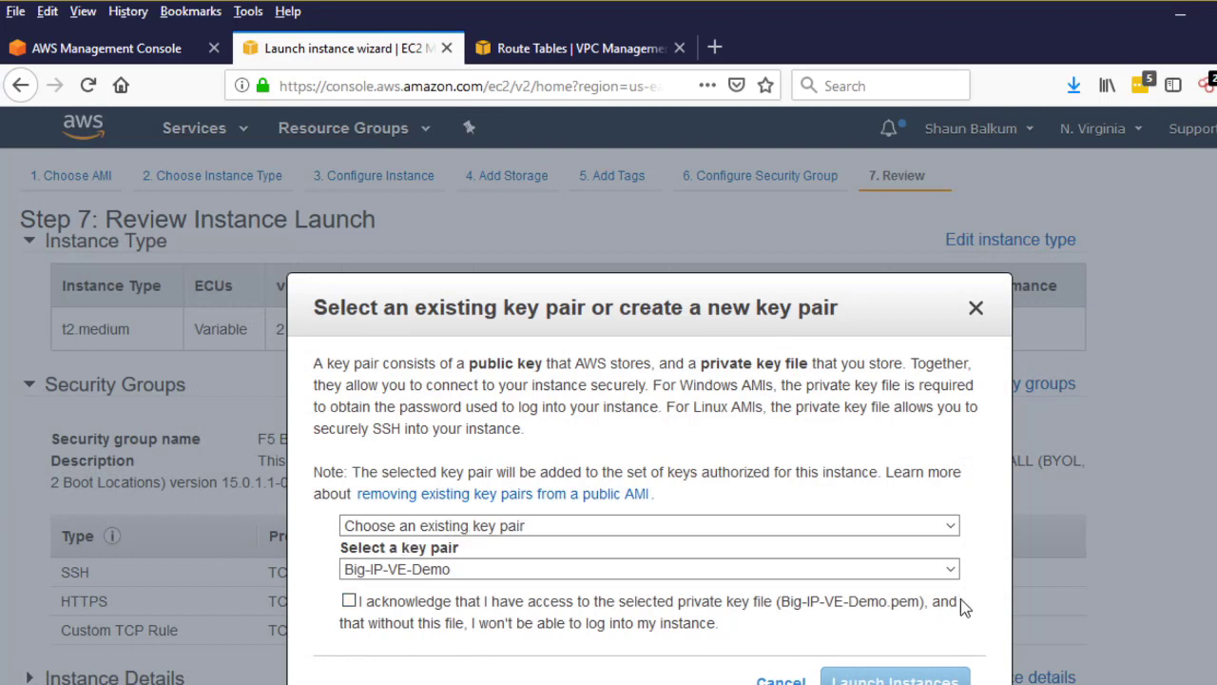
Step: Launch with the Cloud_Enablement_Demo_Key key pair, acknowledging access to its private key file
click(951, 571)
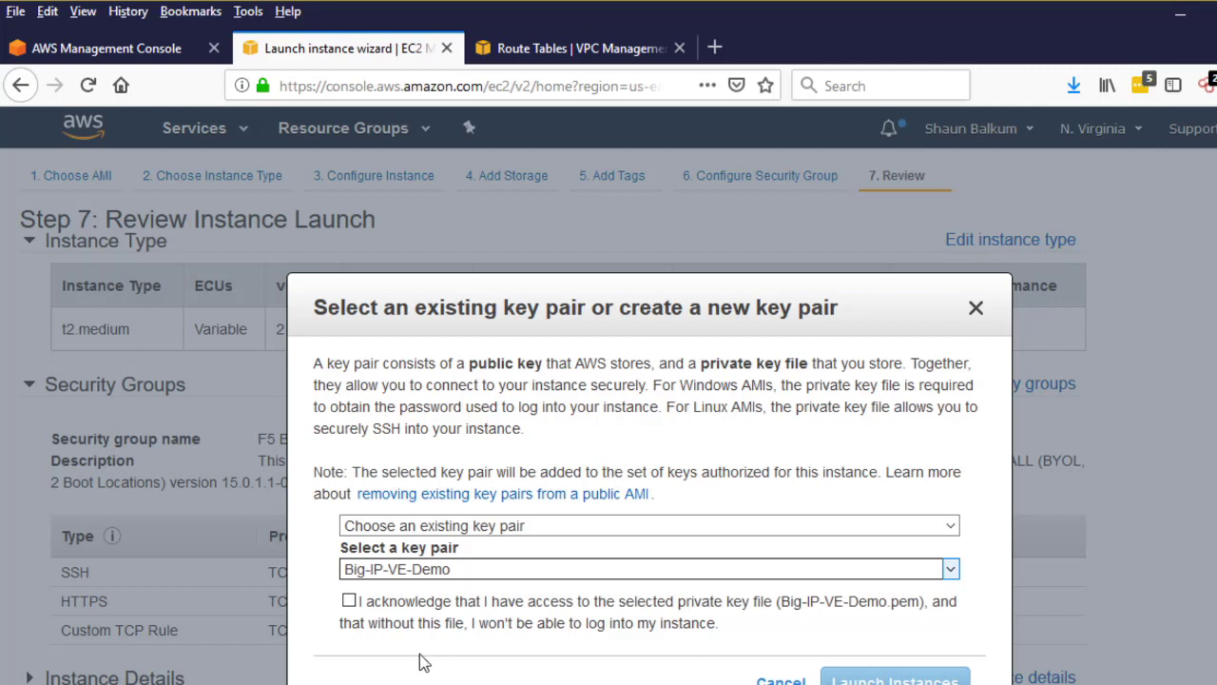
key(Down)
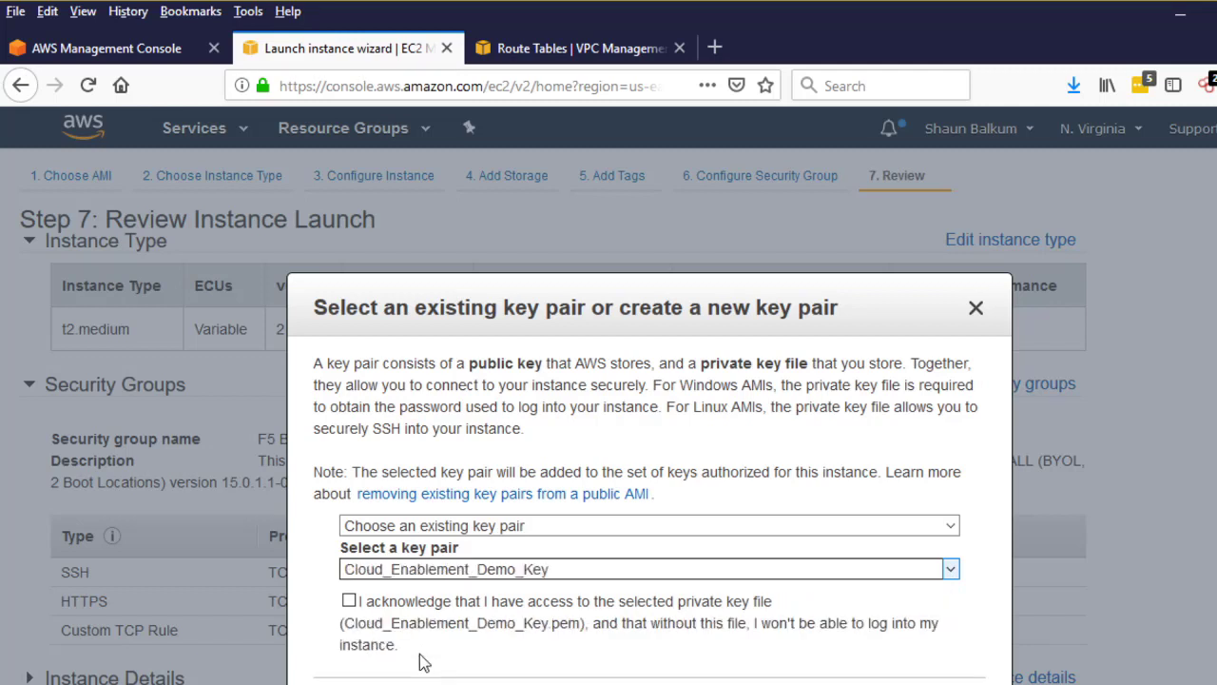
click(348, 604)
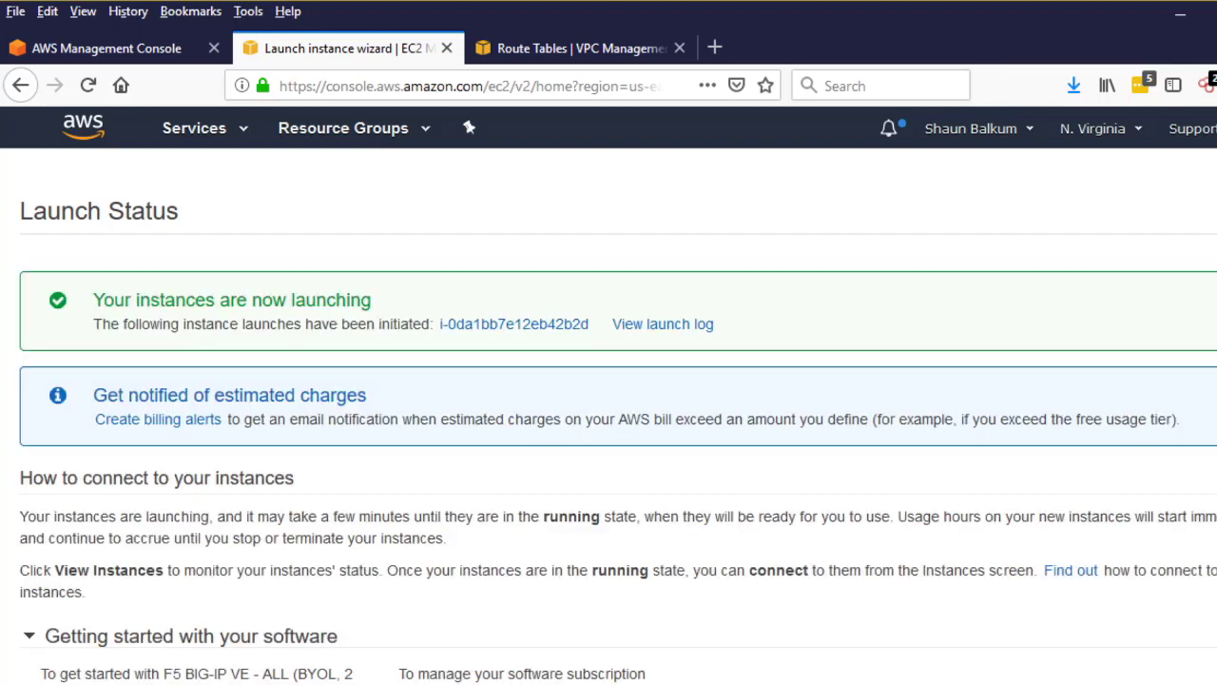
Step: Go to the Elastic IPs list in the VPC console
click(559, 52)
scroll(95, 408, down, 1)
click(54, 440)
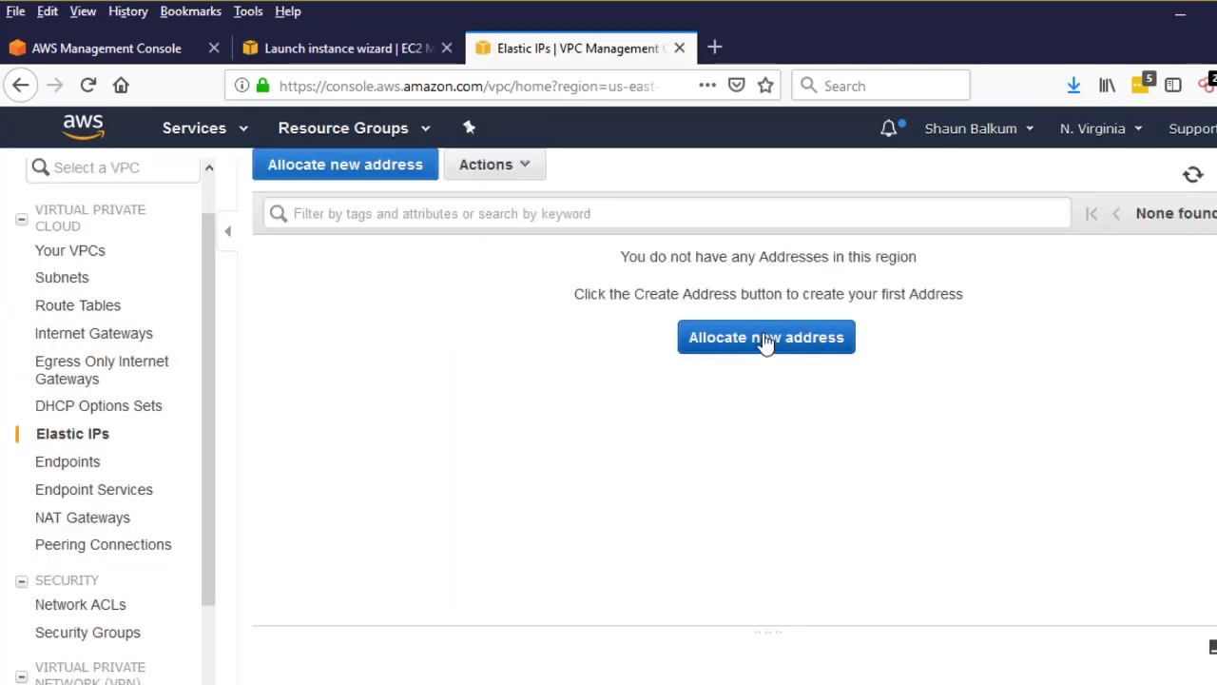
Step: Allocate Elastic IP 54.175.164.66 from the Amazon pool and return to the list
click(767, 342)
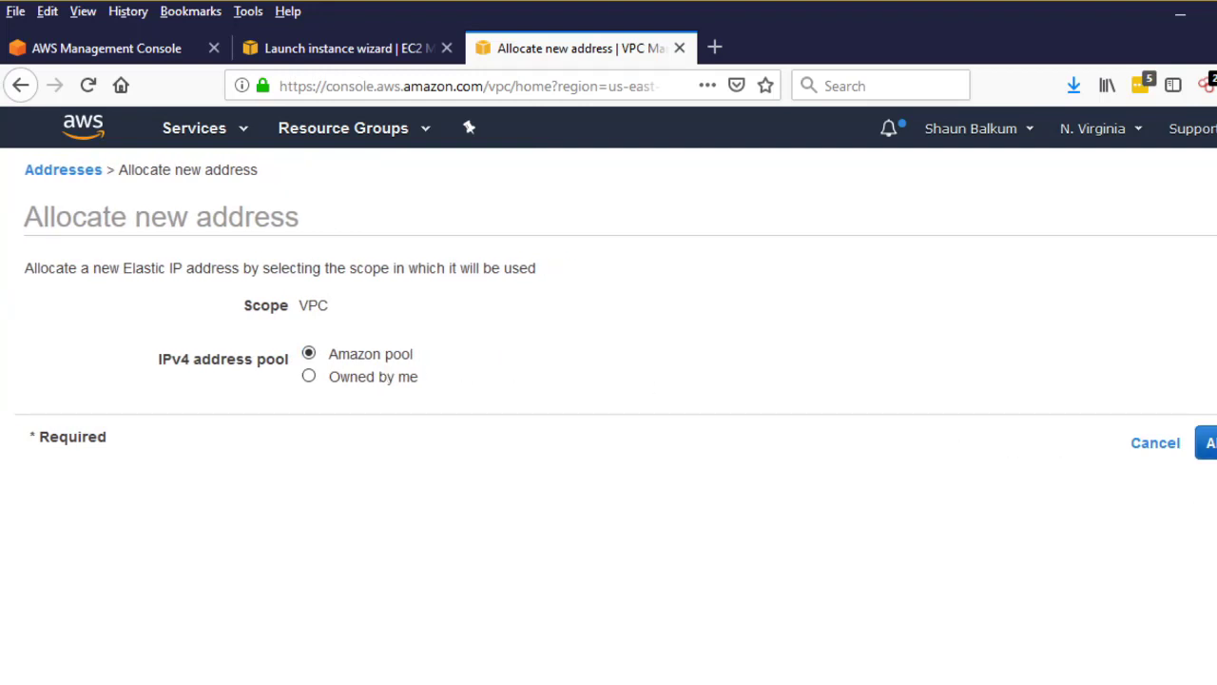
click(1206, 444)
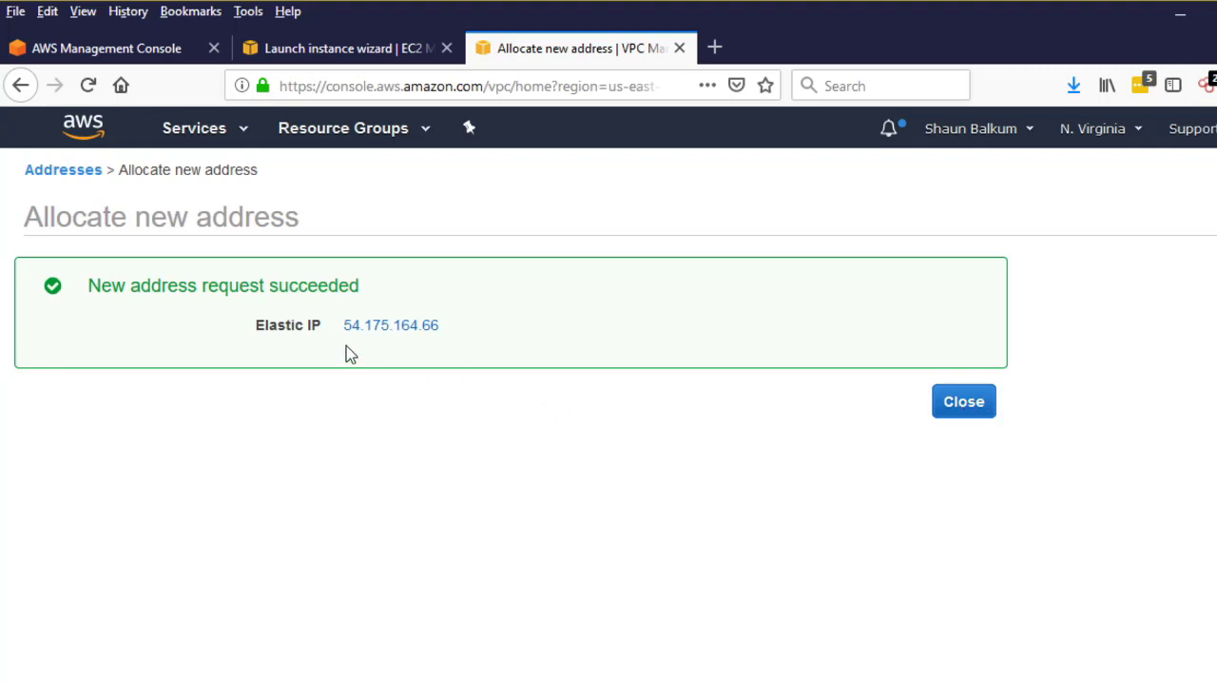
click(963, 402)
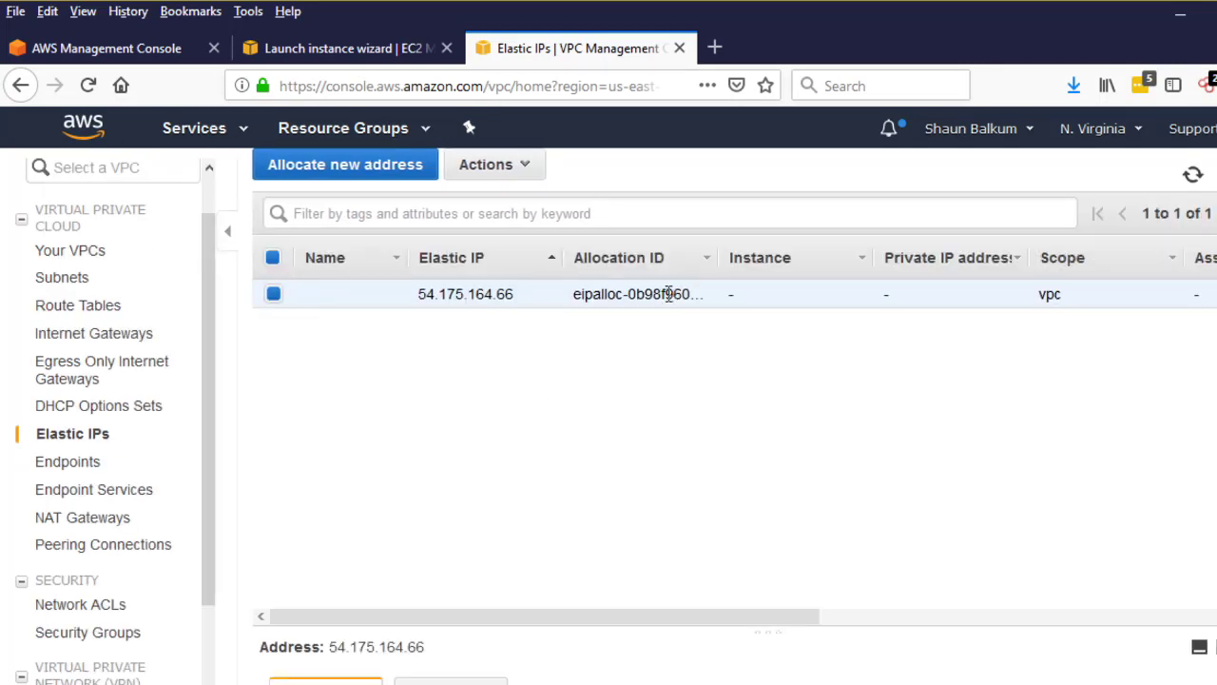
click(534, 165)
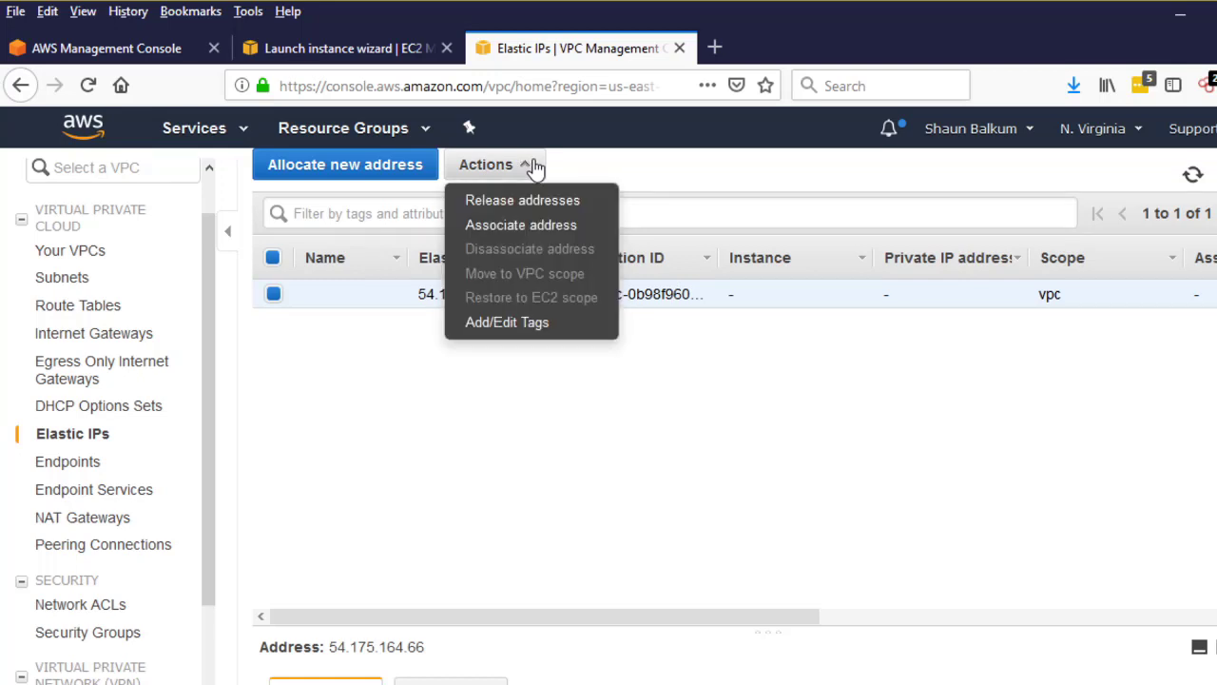
Step: Associate Elastic IP 54.175.164.66 with instance i-0da1bb7e12eb42b2d at private IP 10.0.0.123
click(539, 230)
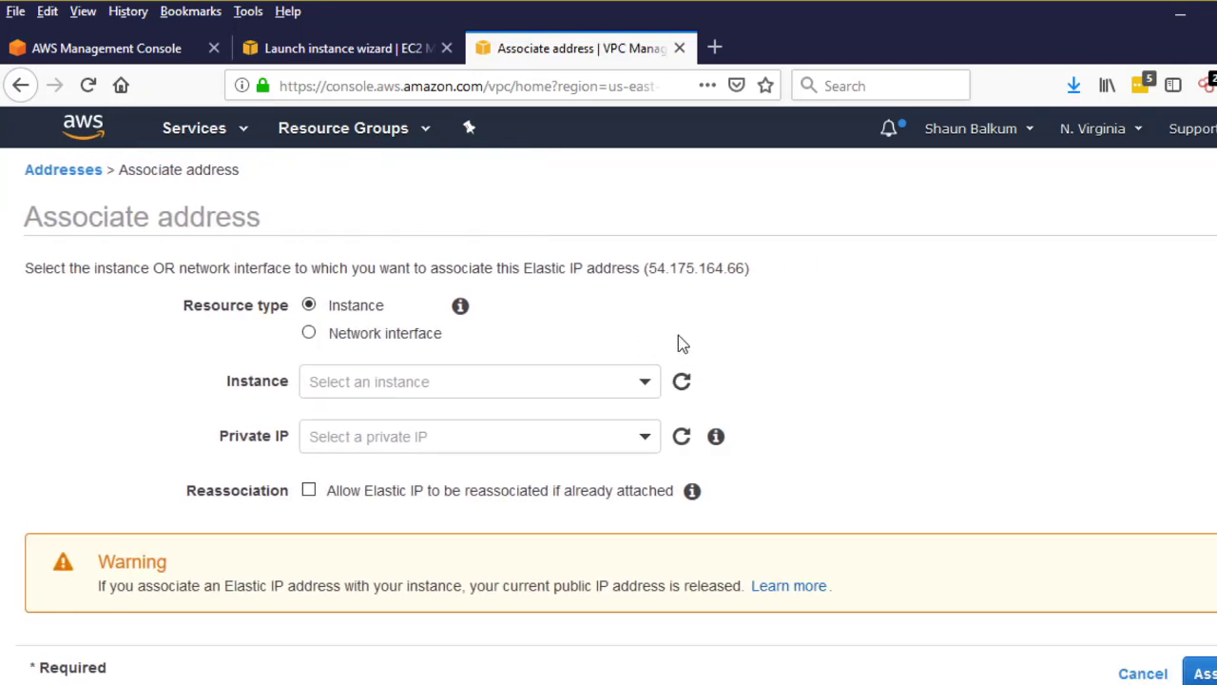
click(650, 383)
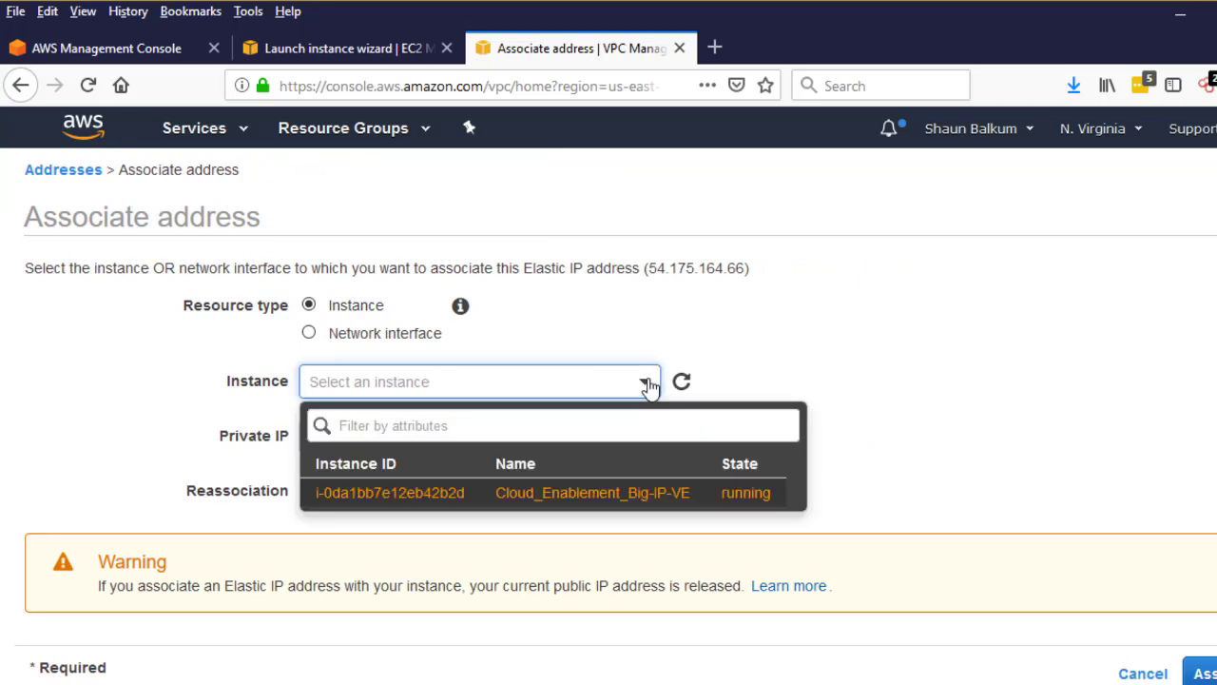
click(601, 501)
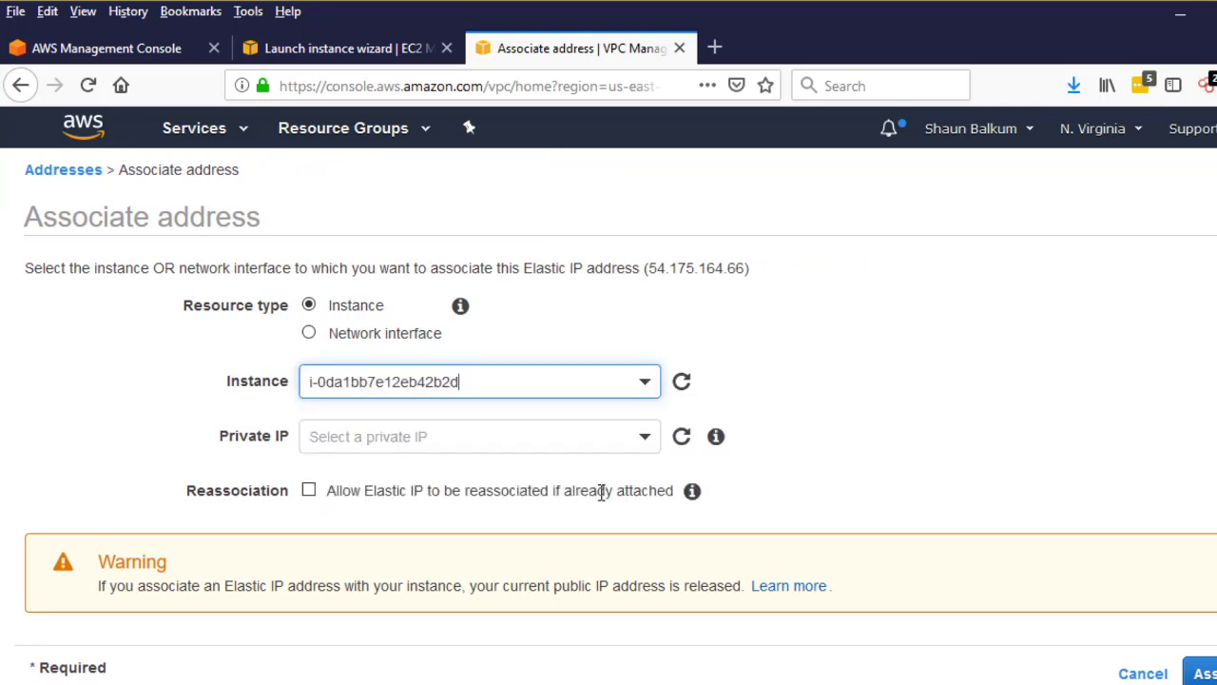
click(654, 439)
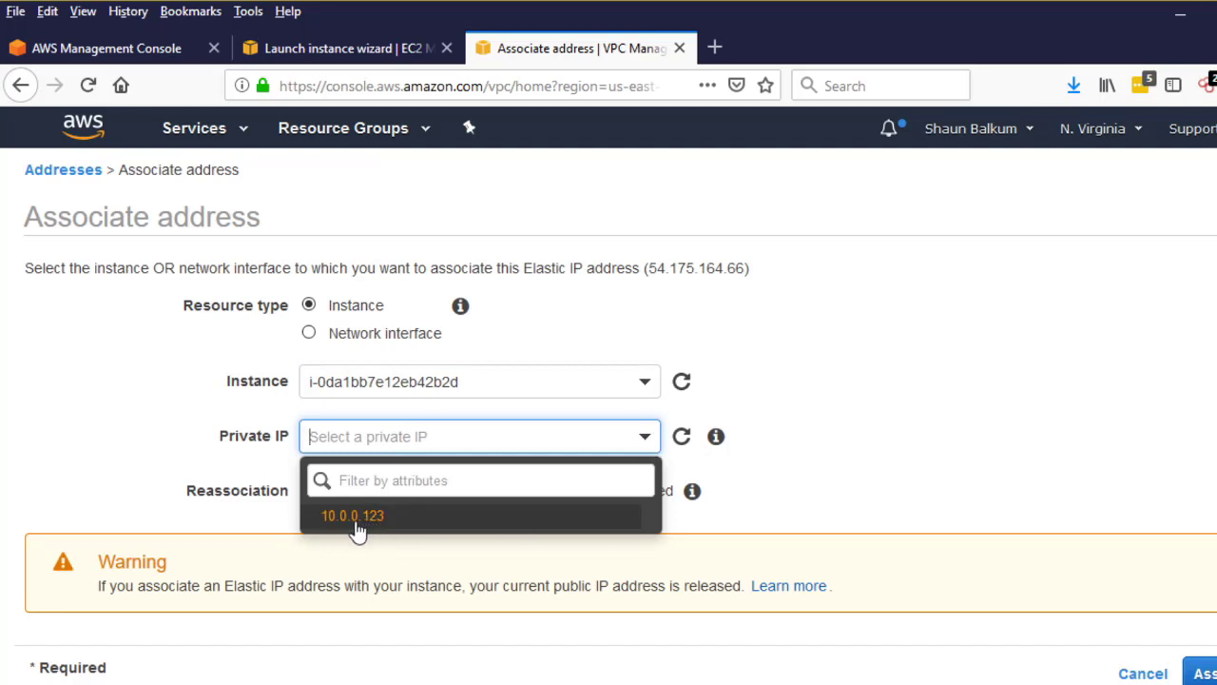
click(356, 517)
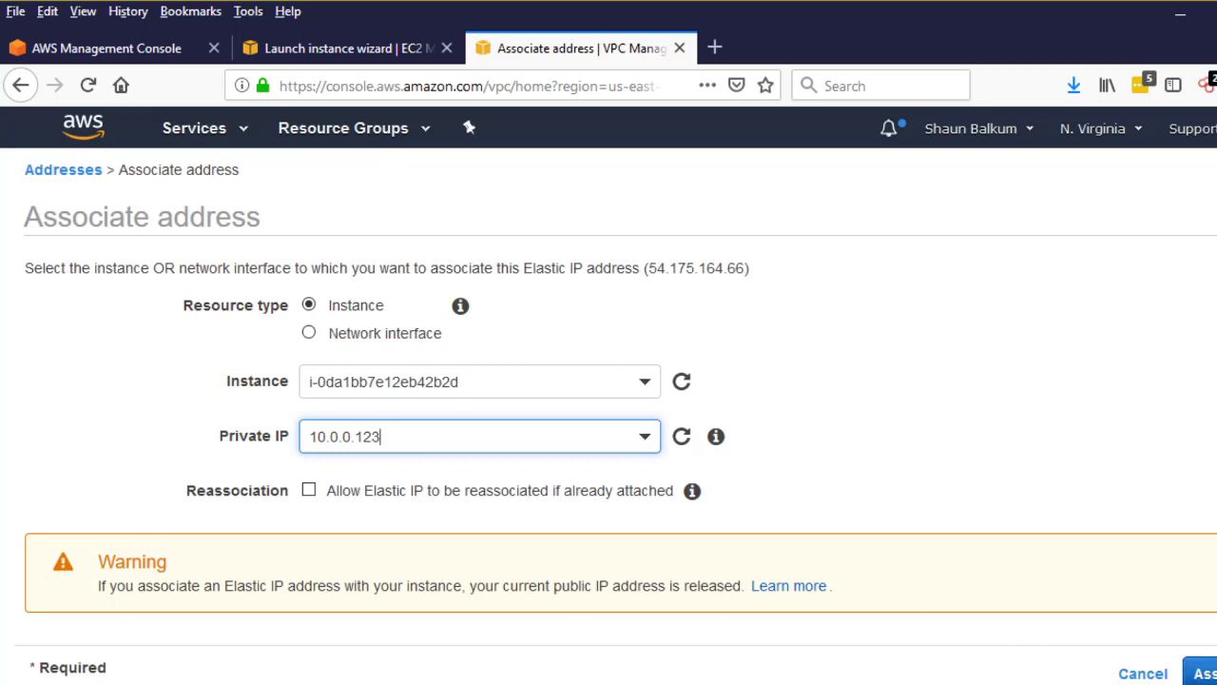
click(1200, 673)
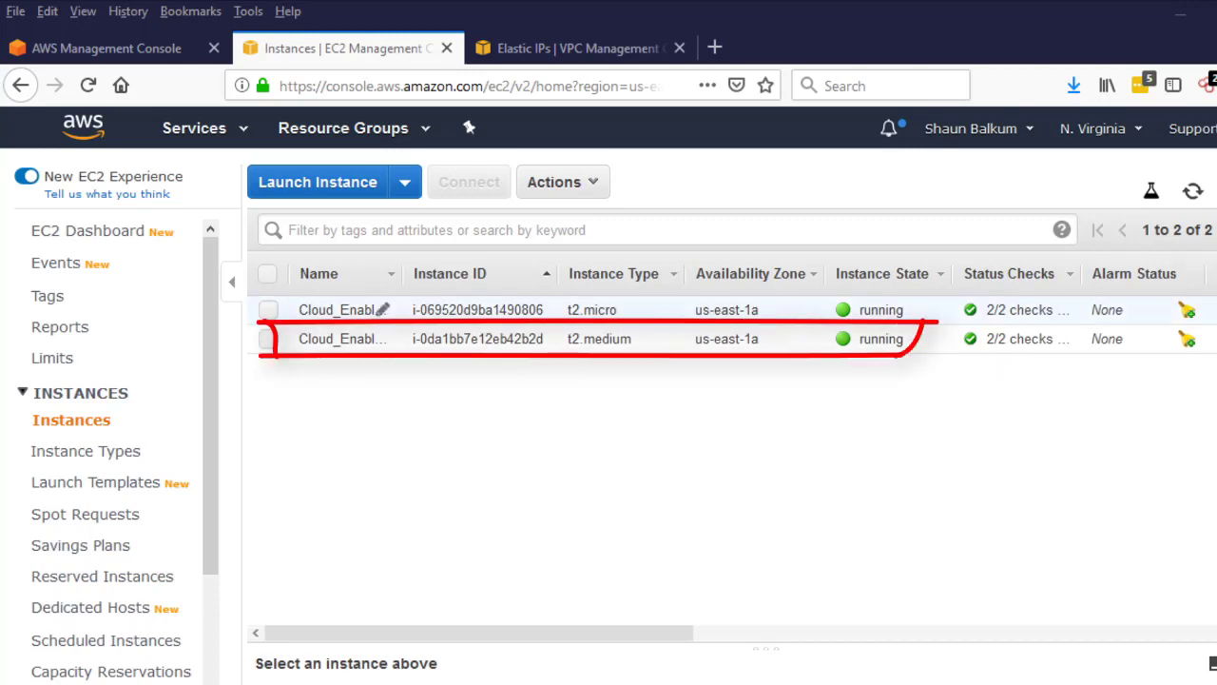
Step: Select the t2.medium BIG-IP instance and copy its IPv4 public IP 54.175.164.66
click(343, 338)
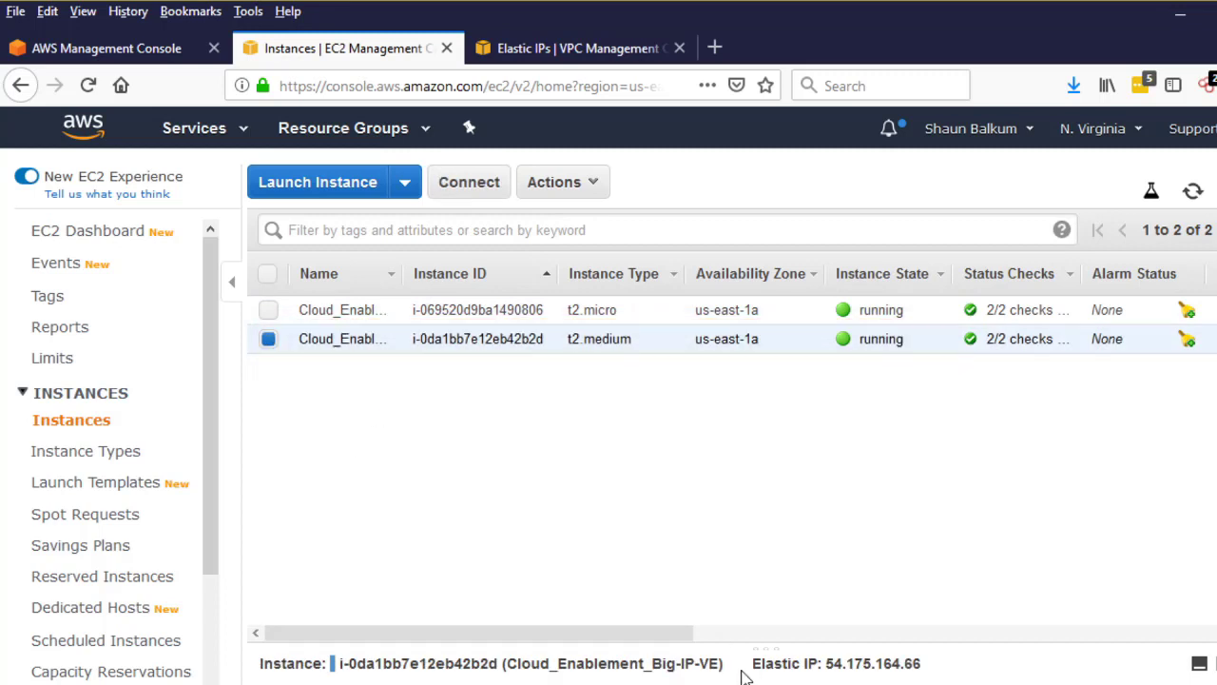
mouse_move(740, 649)
mouse_down()
mouse_move(733, 556)
mouse_move(696, 429)
mouse_up()
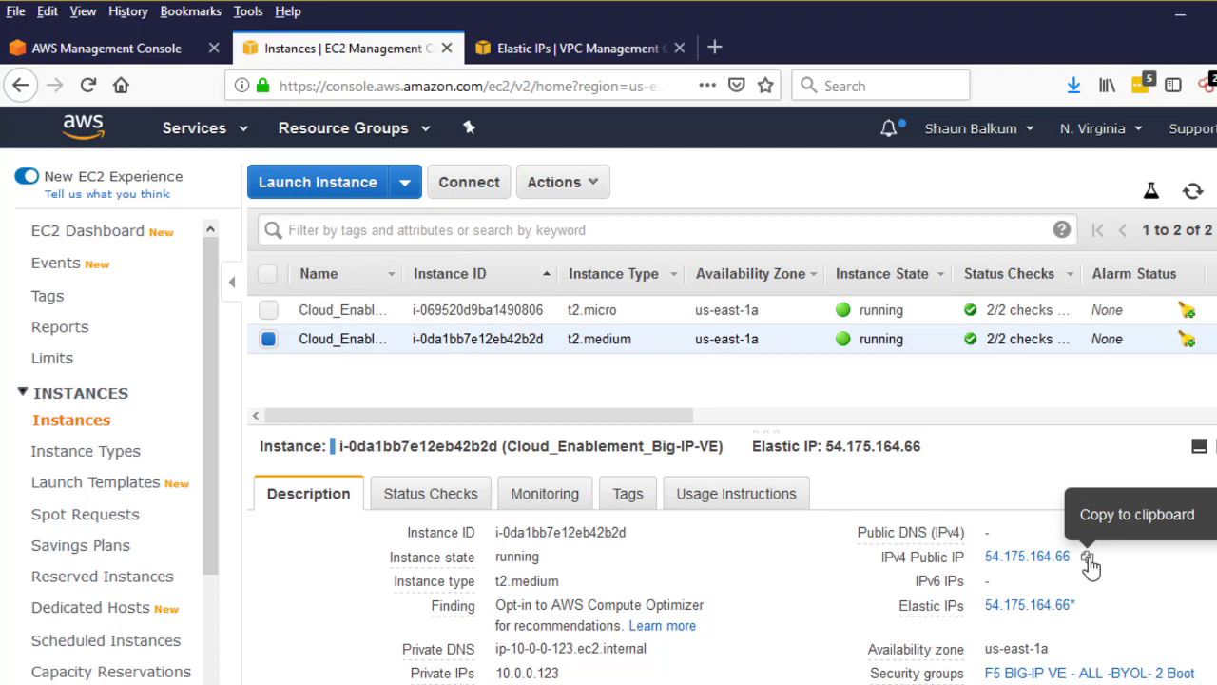
click(1088, 559)
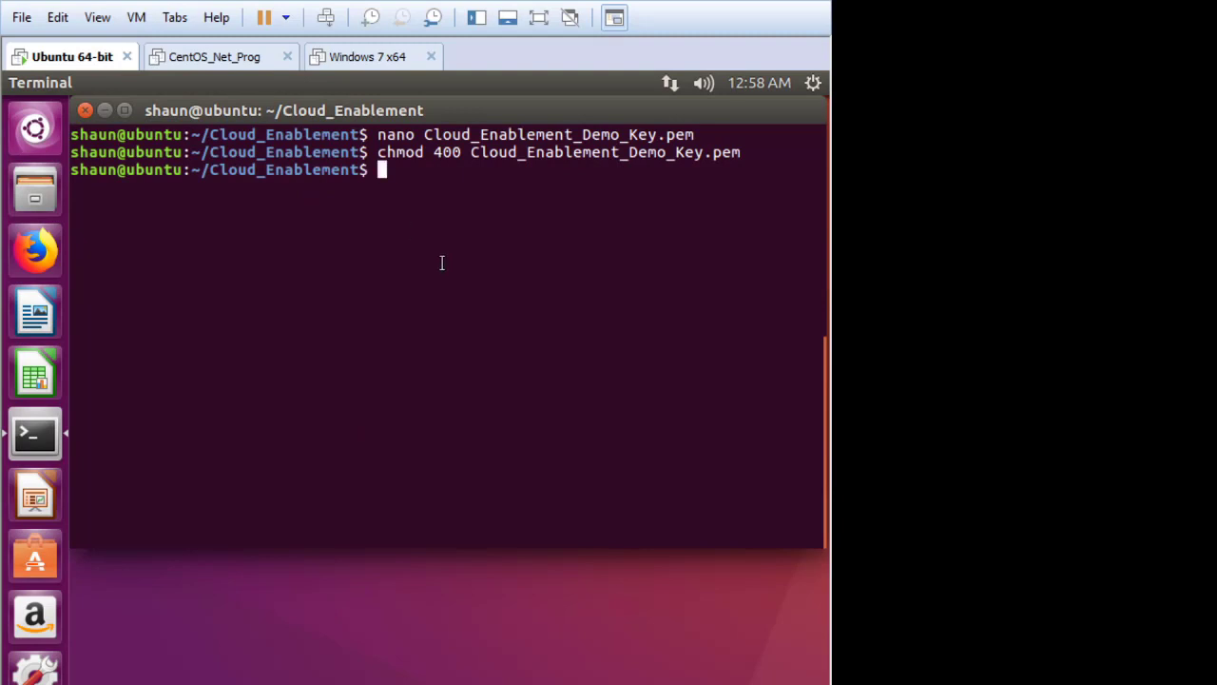
text(ssh admin@)
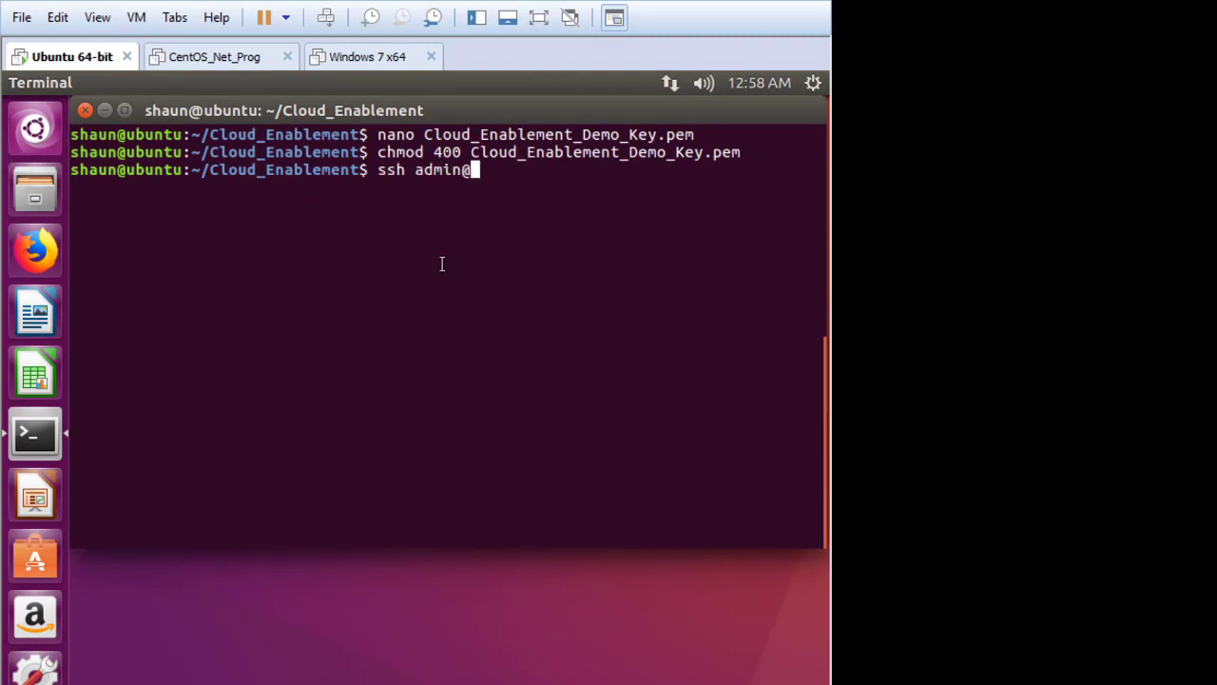
right_click(474, 168)
click(533, 235)
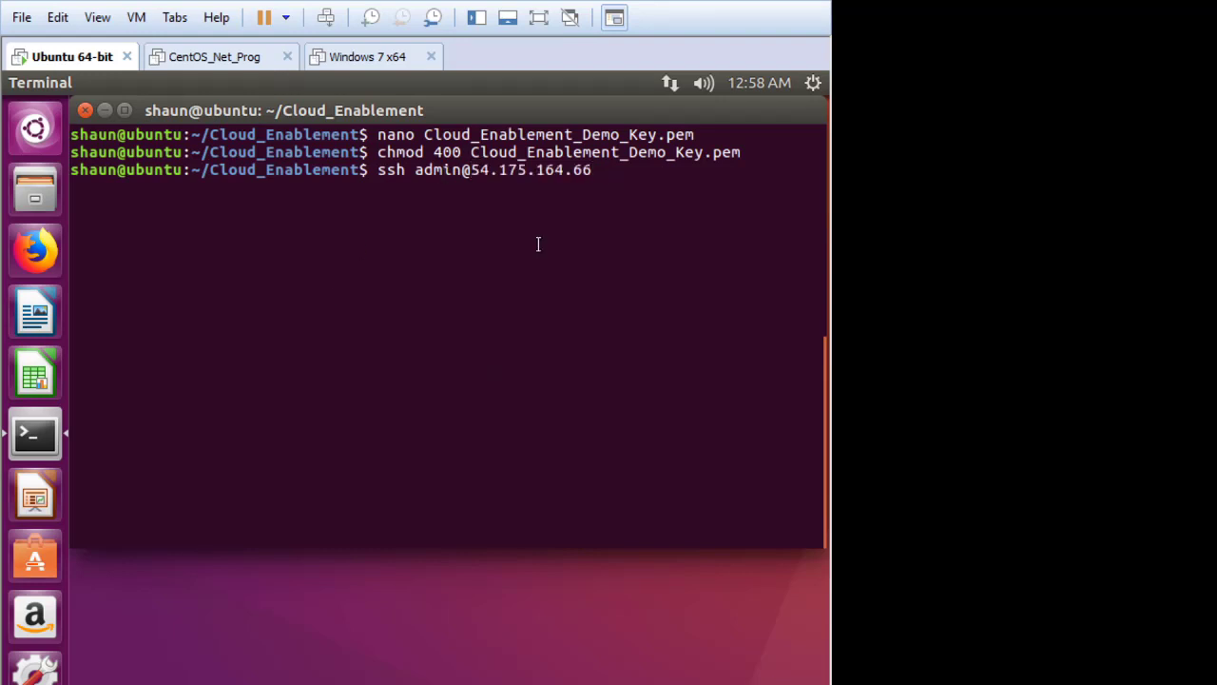
text(-i Cl)
key(Tab)
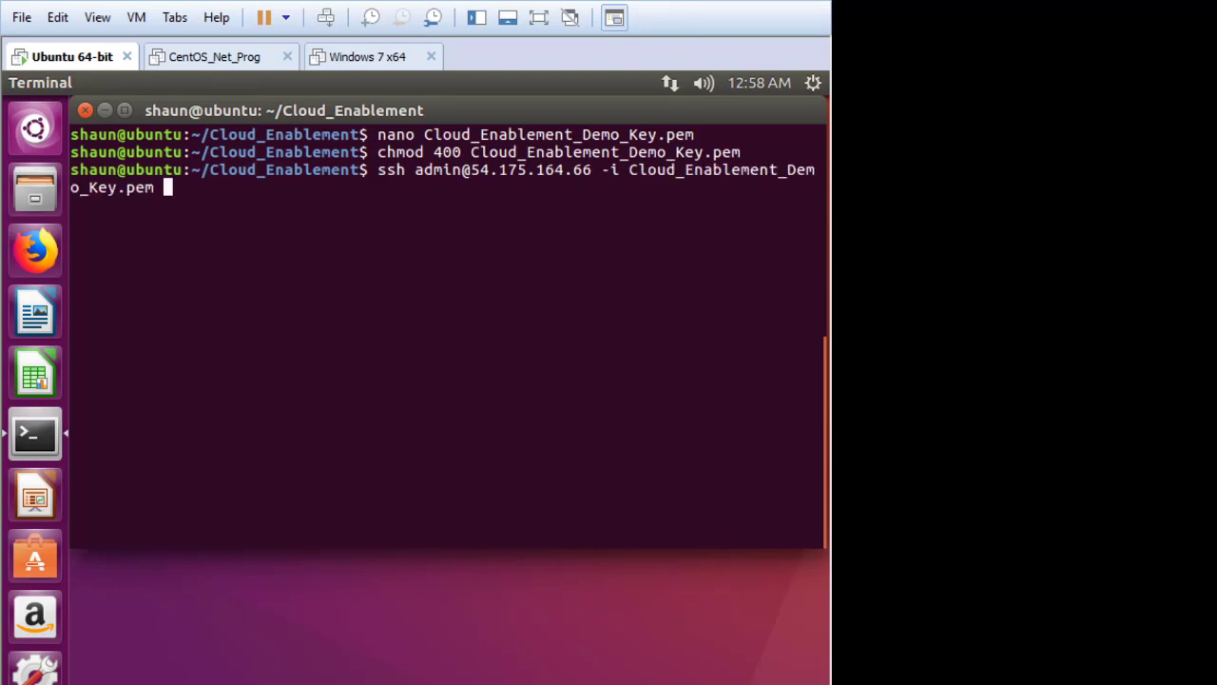
key(Return)
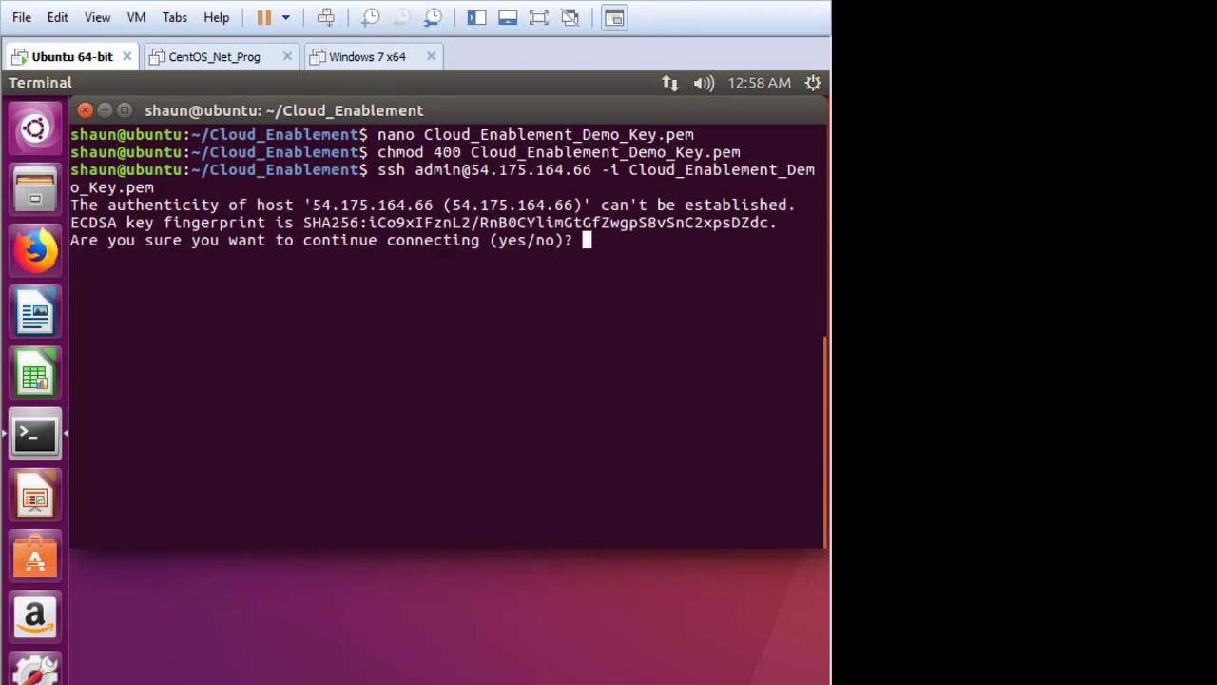
text(yes)
key(Return)
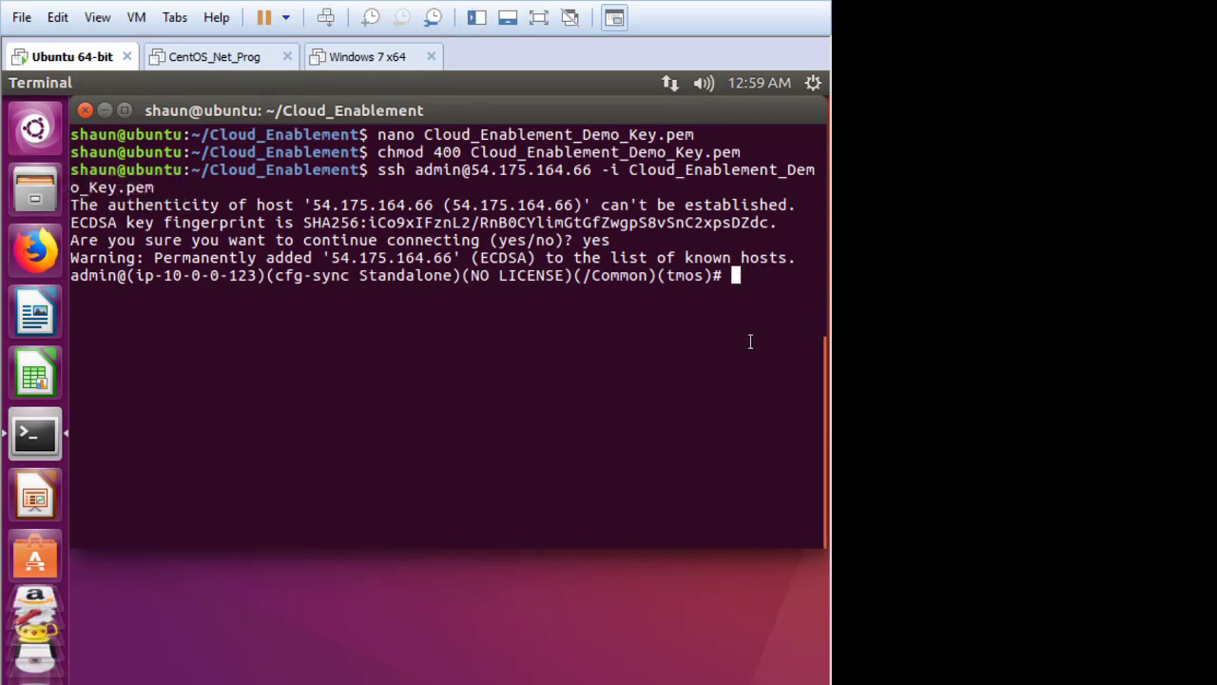
text(modify )
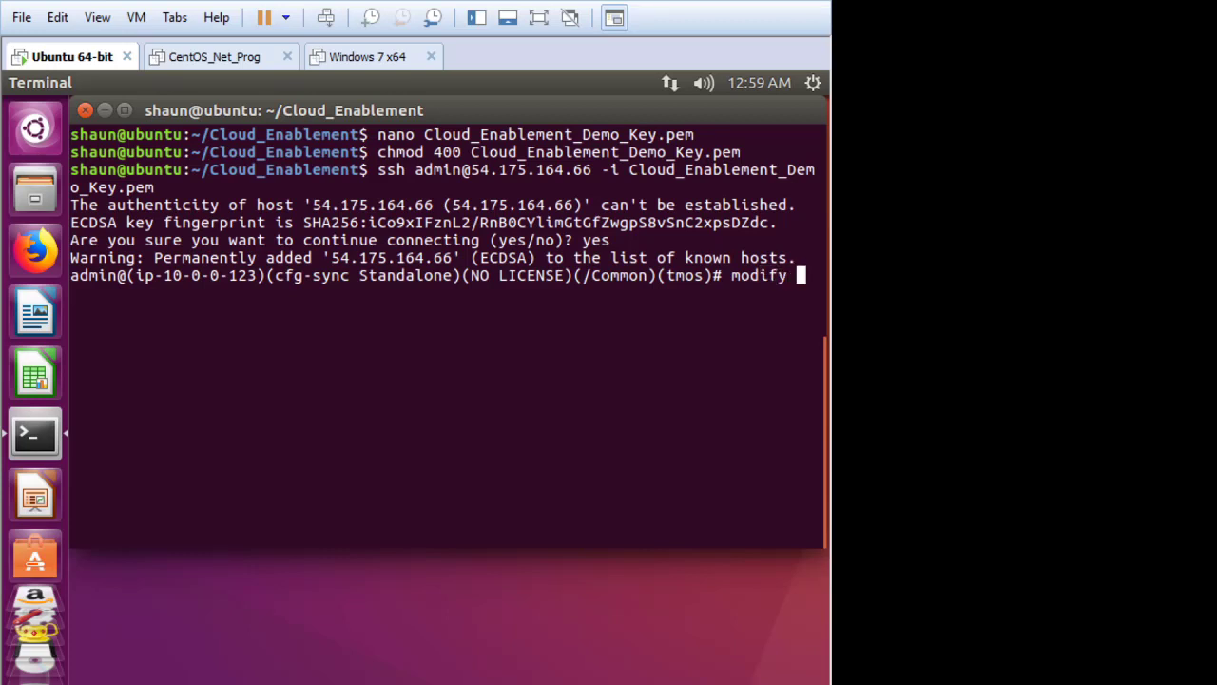
text(auth pa)
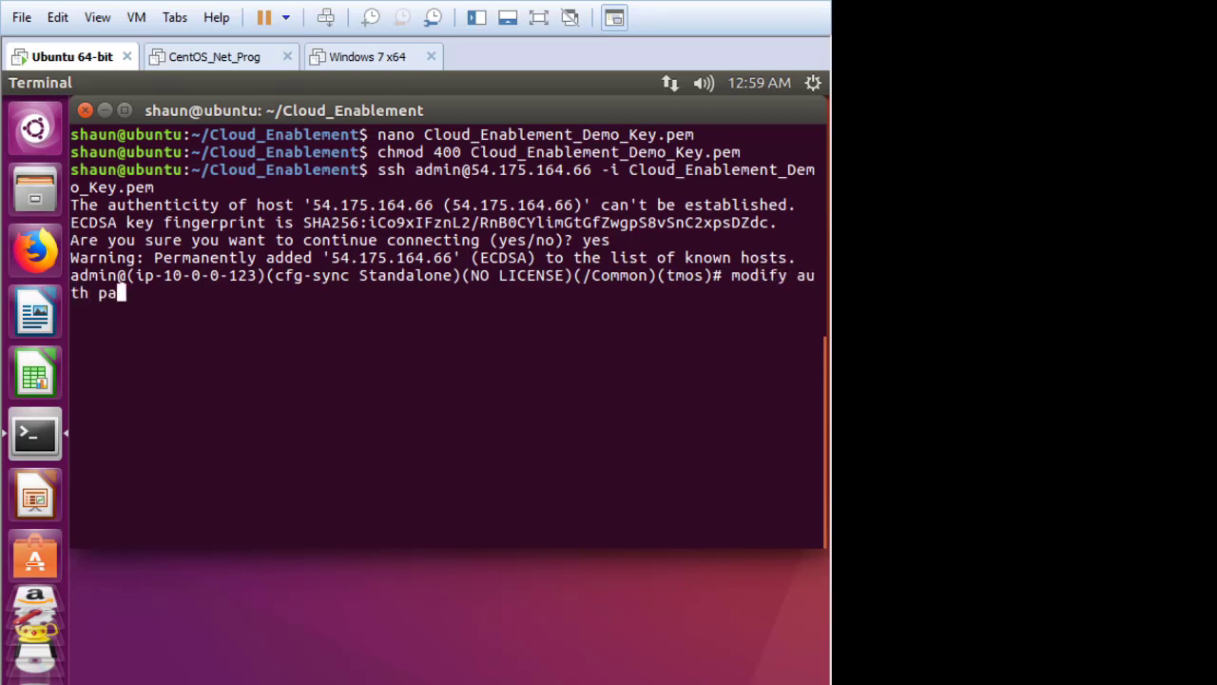
text(ssword admin)
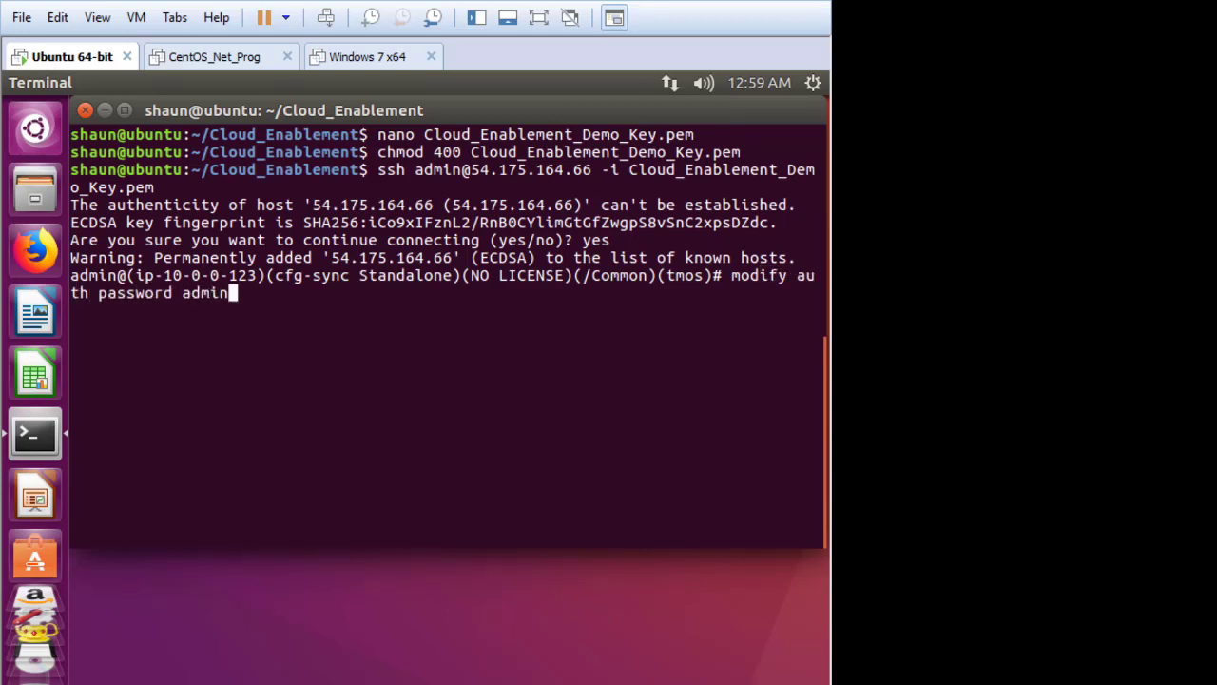
Step: Change the admin password with 'modify auth password admin', confirm it, then run 'save sys config'
key(Return)
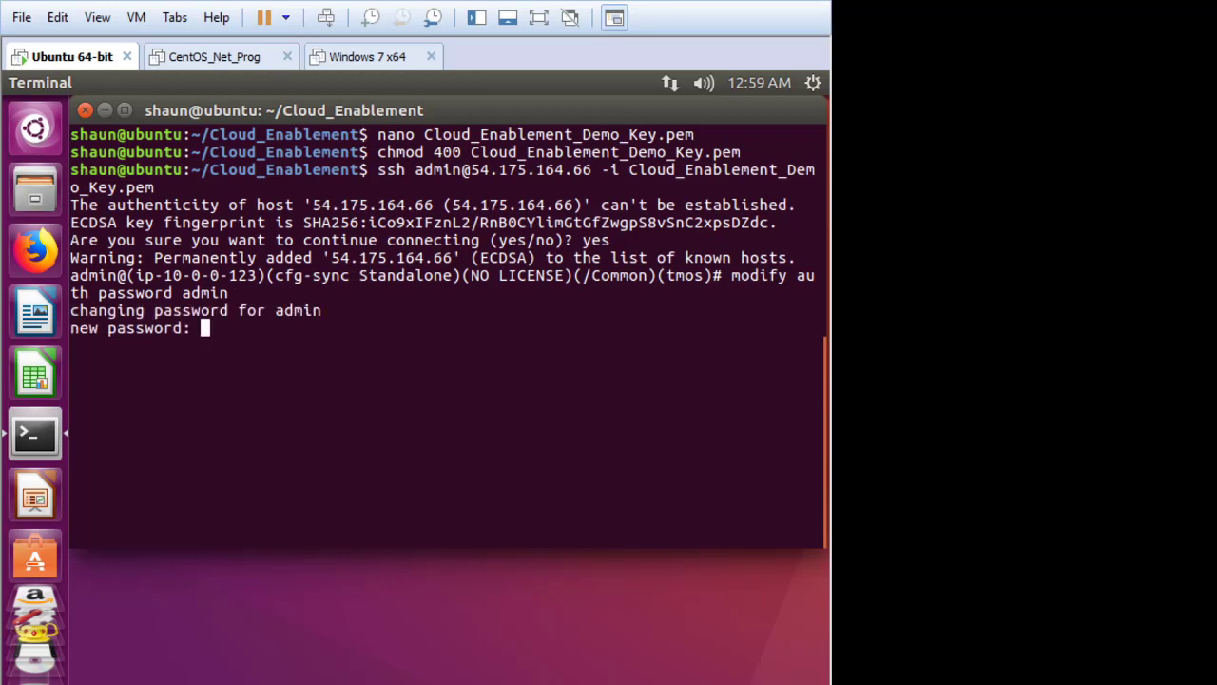
key(Return)
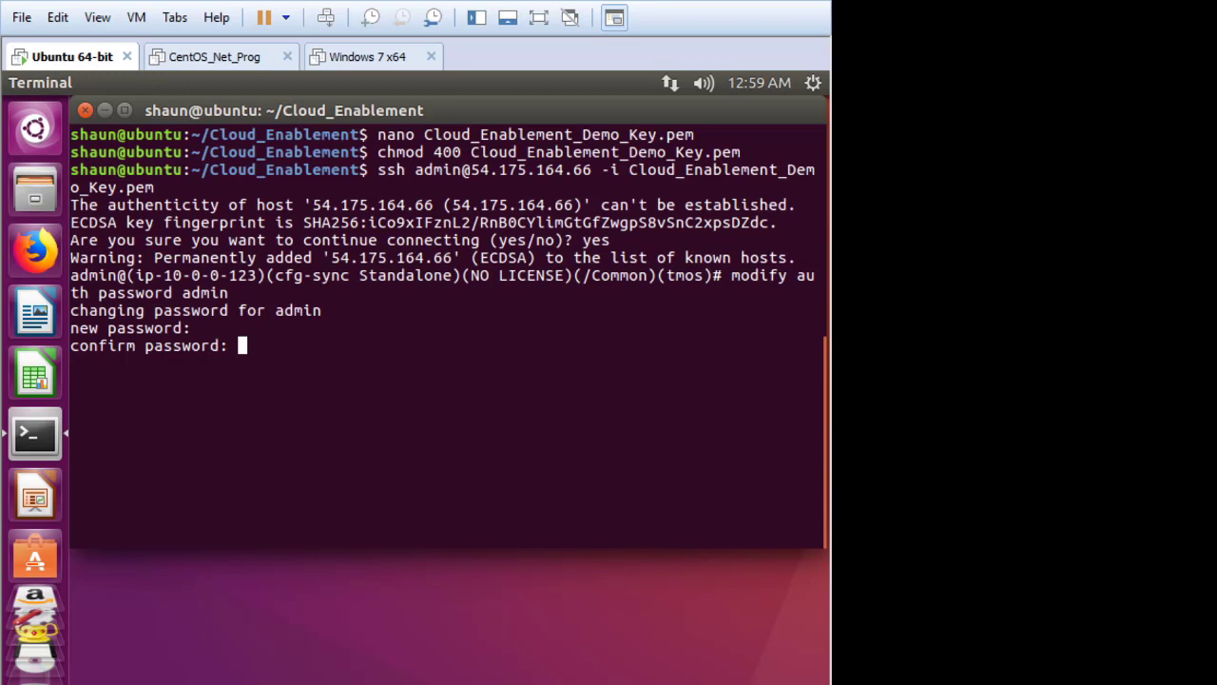
key(Return)
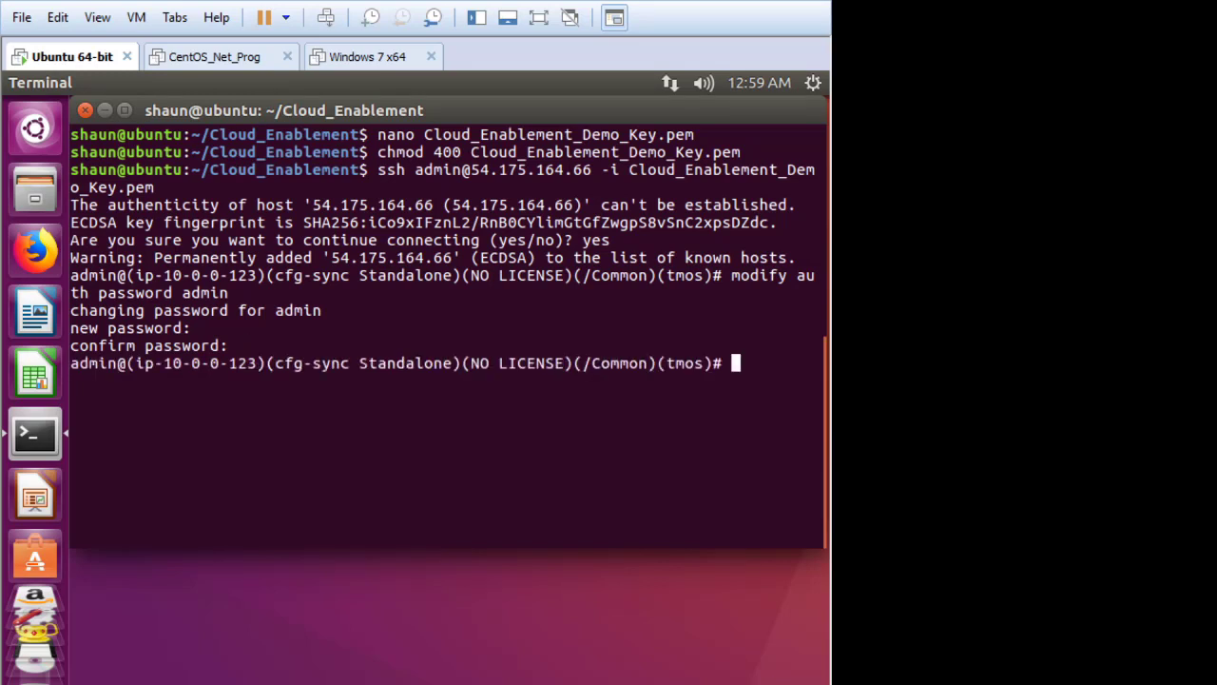
text(save sys con)
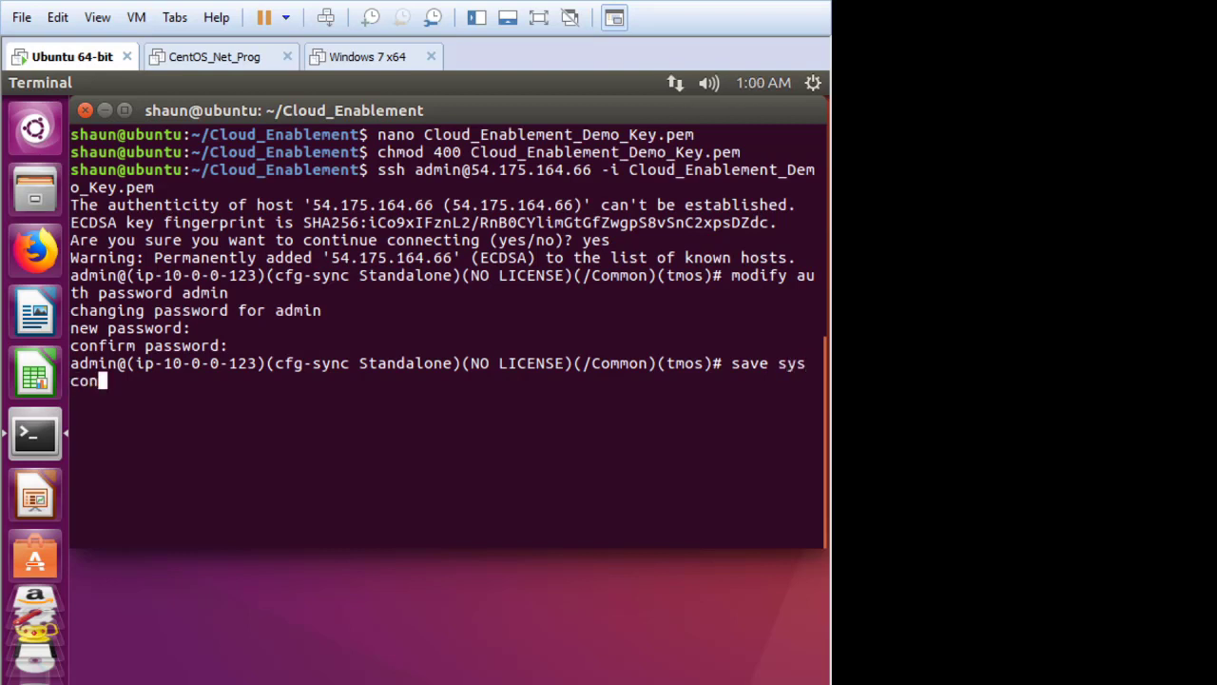
text(fig)
key(Return)
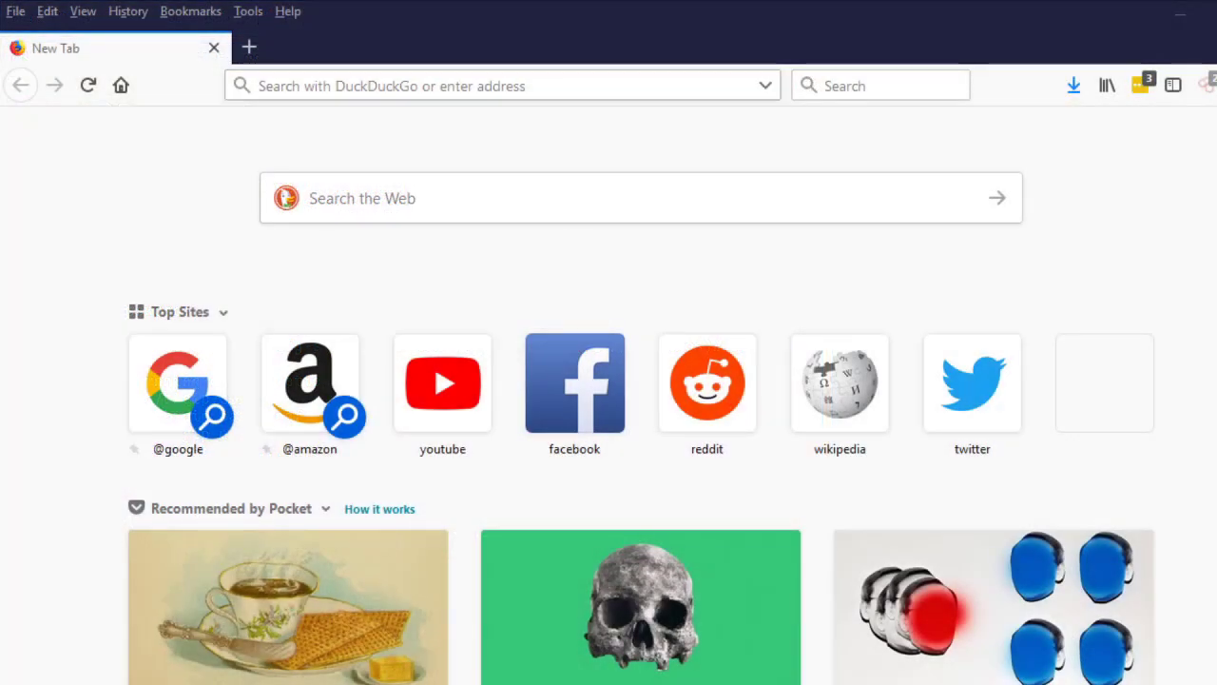
click(298, 86)
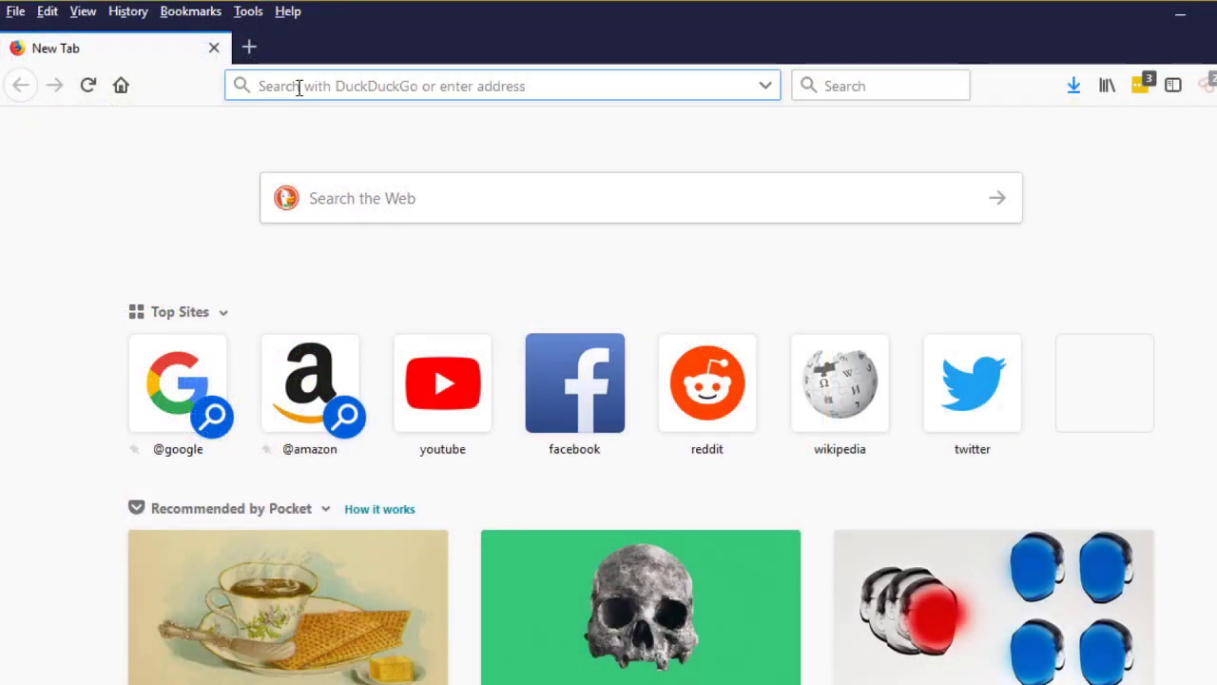
text(htt)
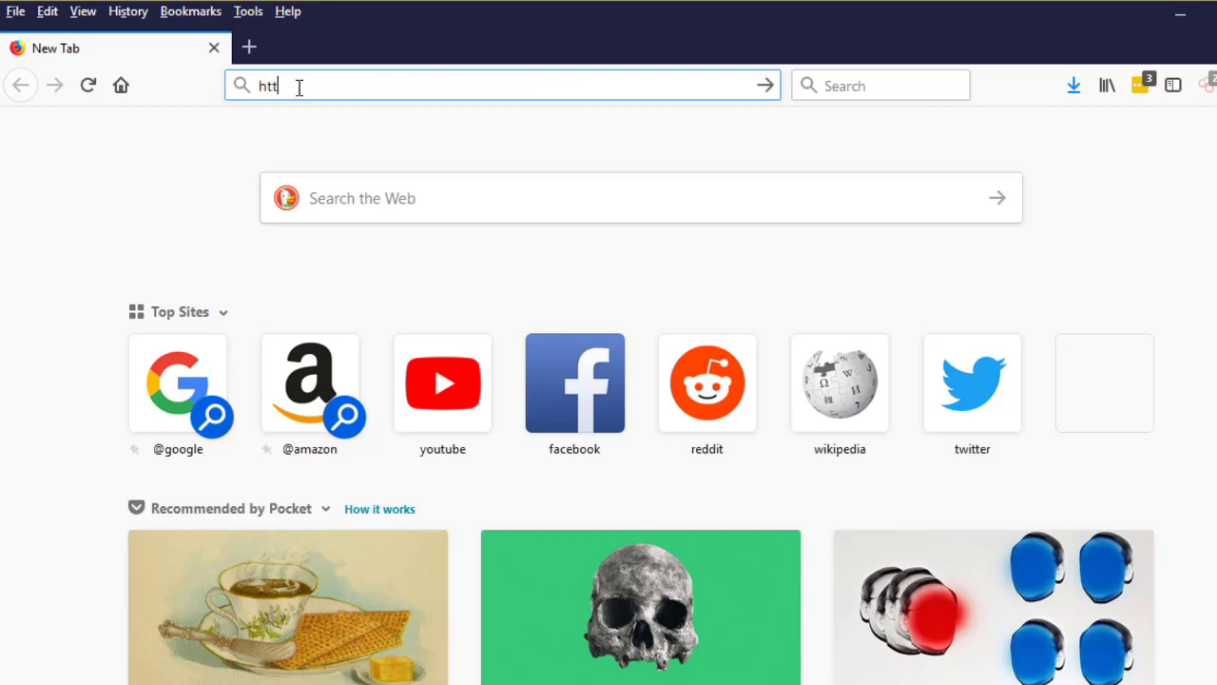
text(ps)
text(//)
text(54.175.164.66)
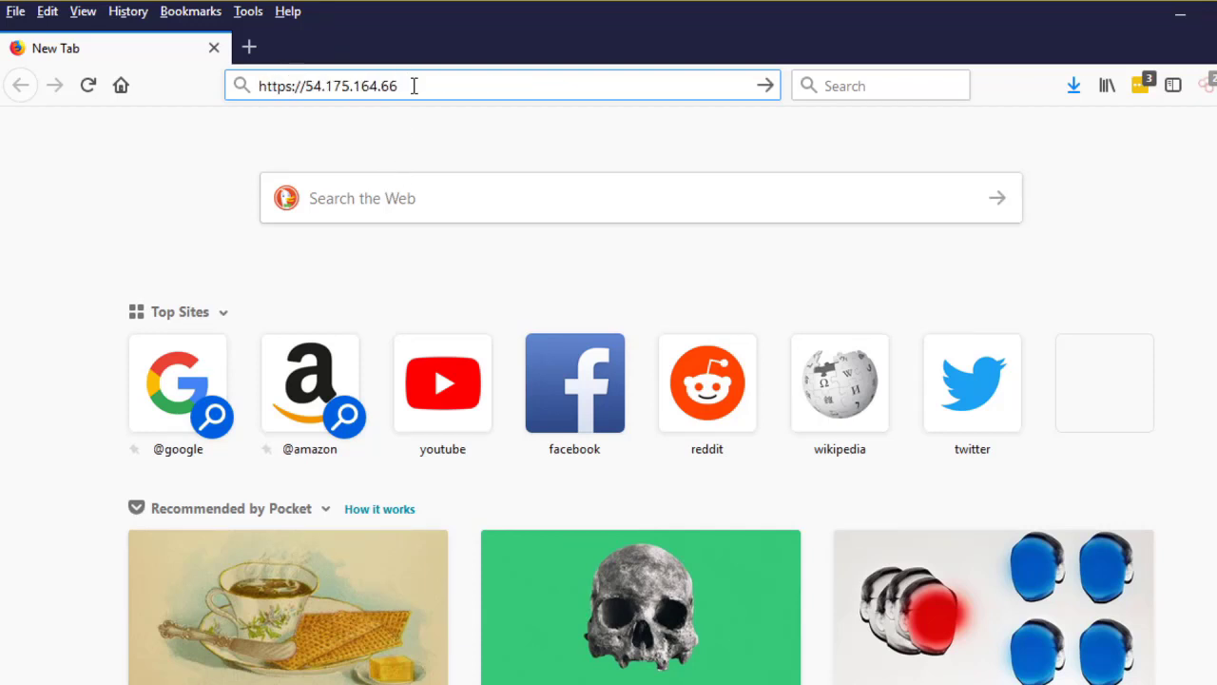
text(:8443)
key(Return)
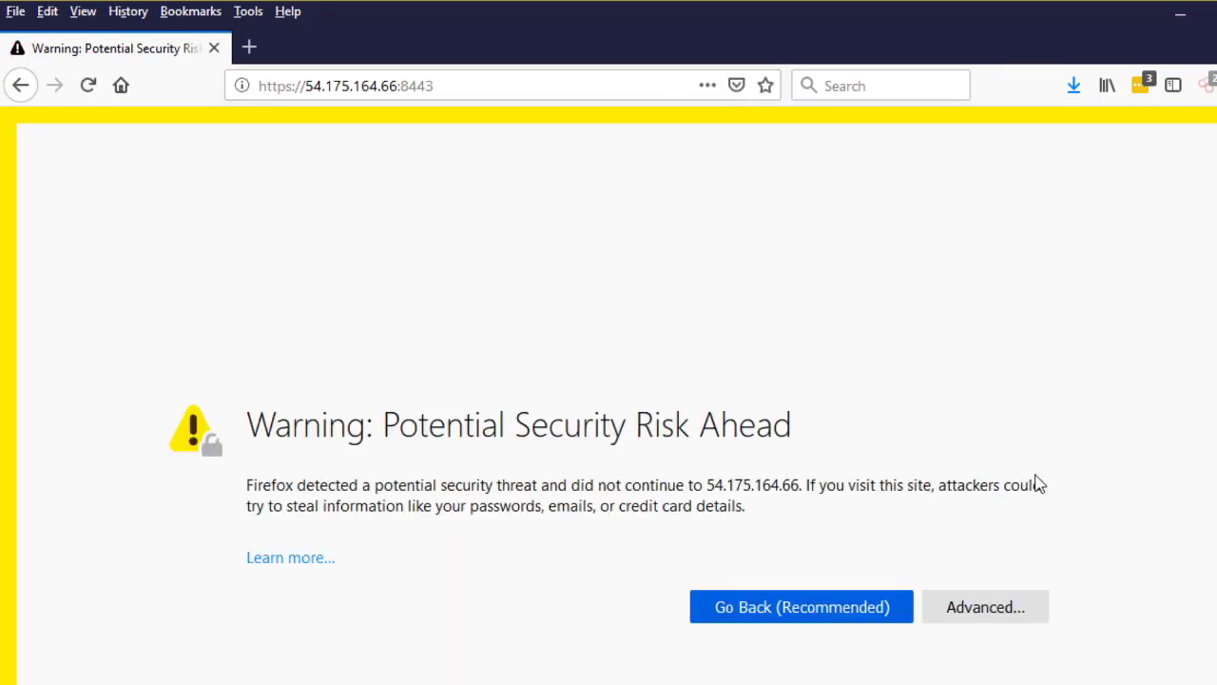
click(985, 616)
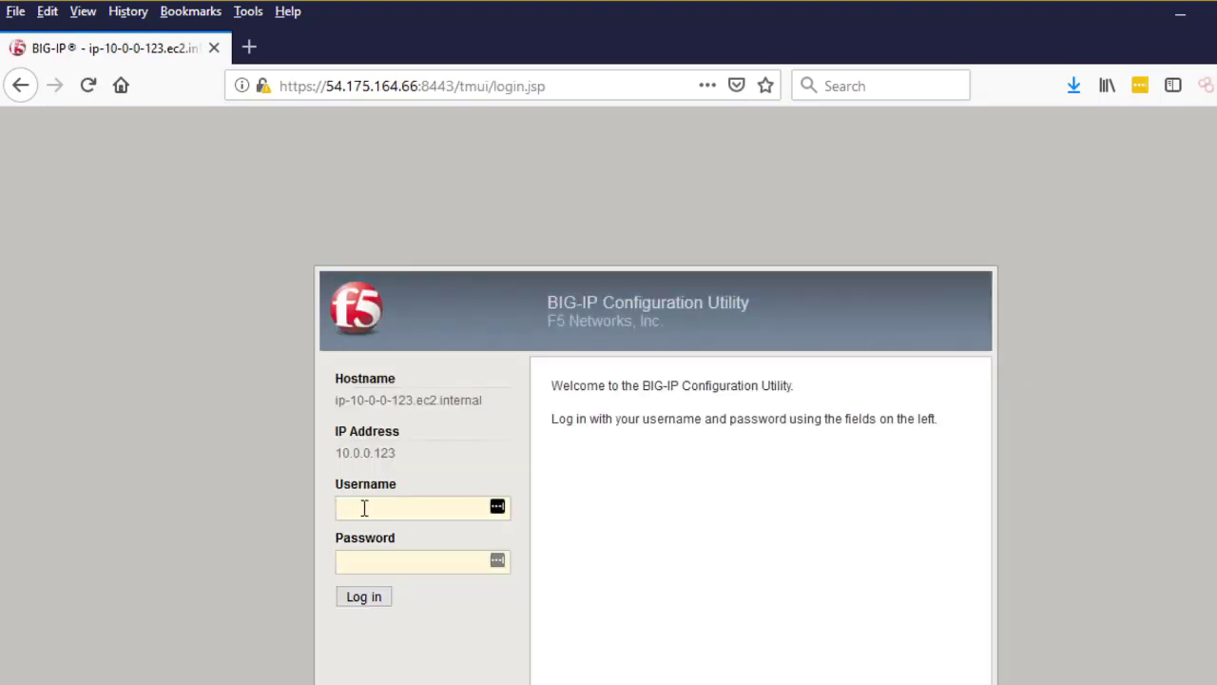
Step: Log in to the Configuration Utility as admin, declining to save the login
text(admin)
key(Tab)
text(••••••••)
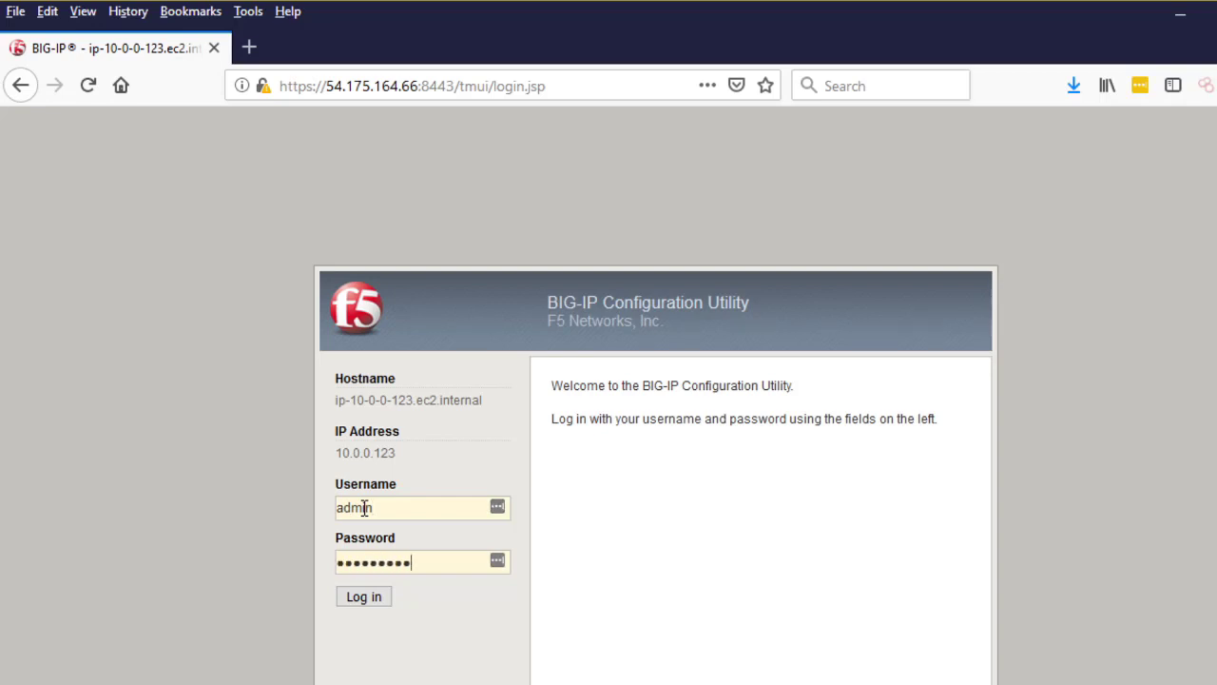
key(Return)
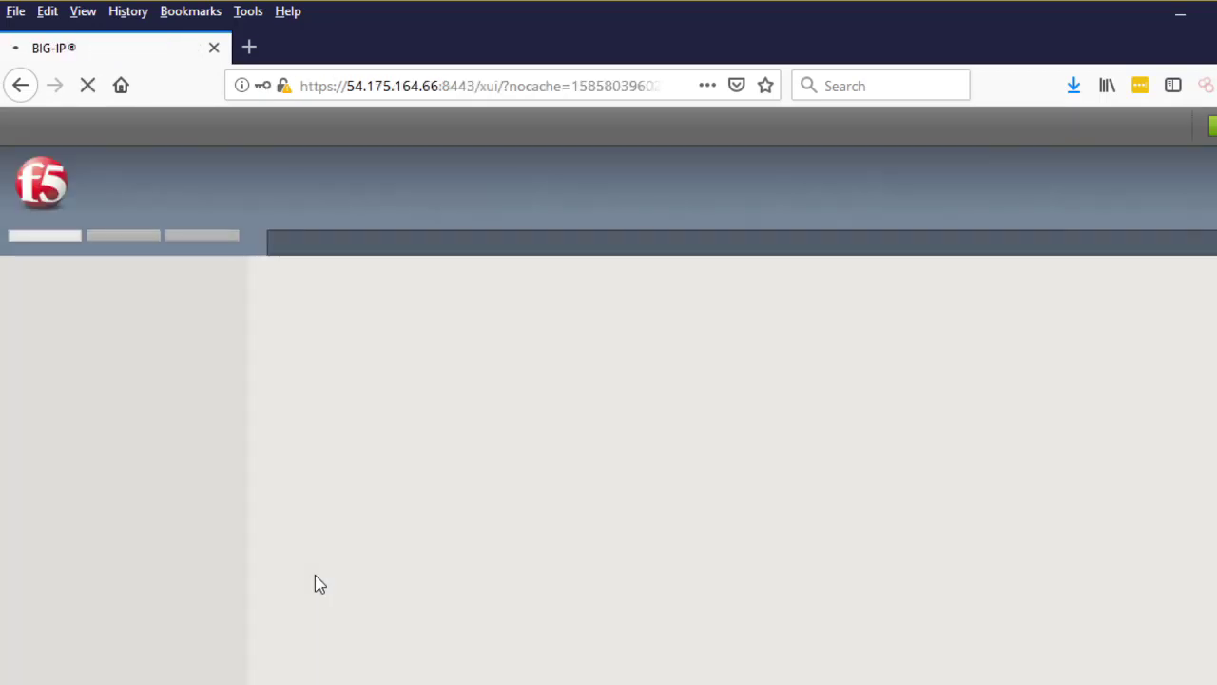
click(1106, 269)
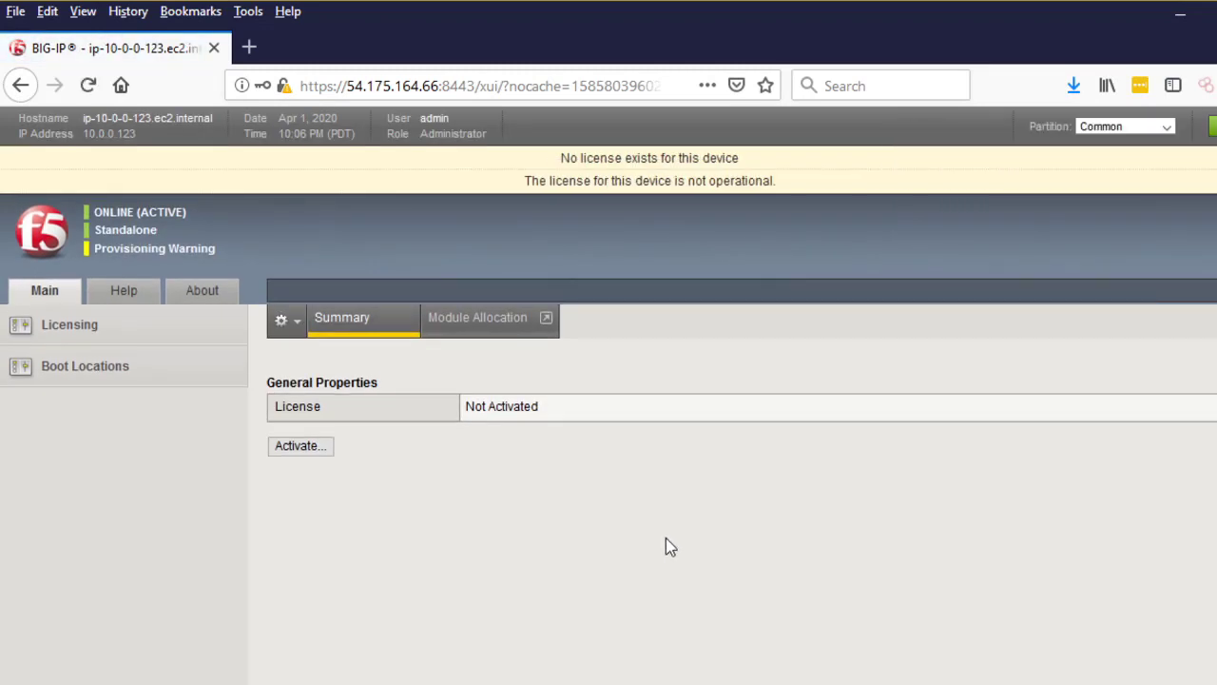
Step: Activate the licence by pasting the Base Registration Key with automatic activation
click(287, 453)
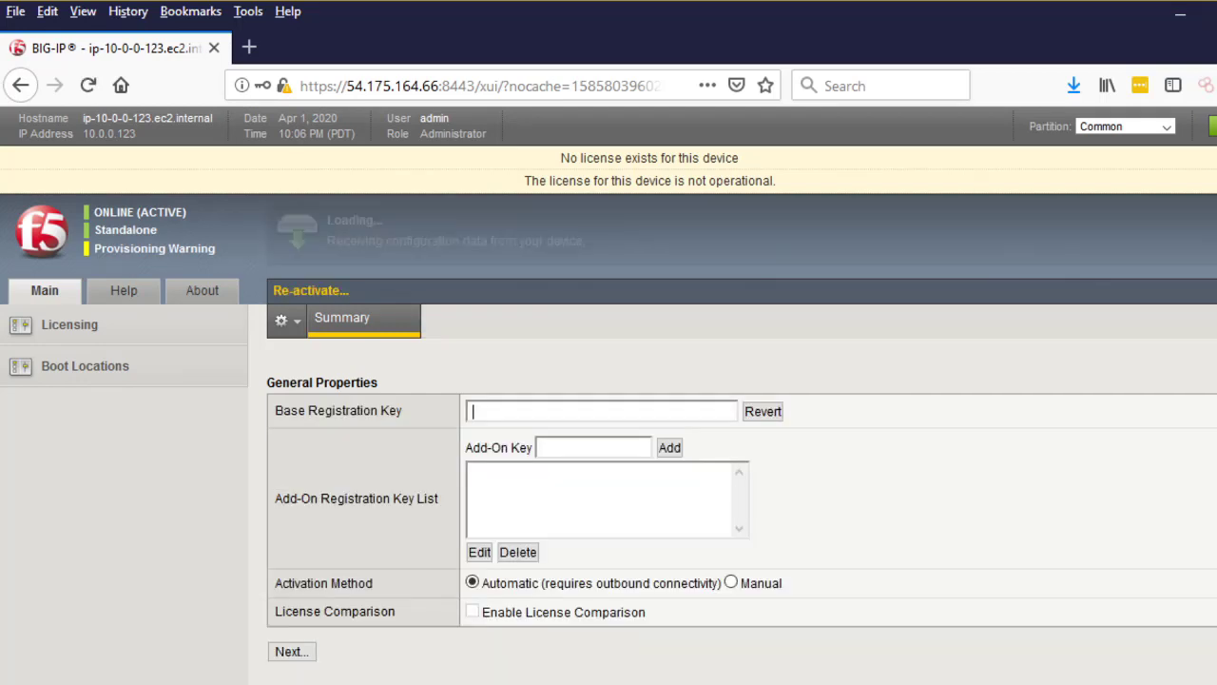
click(570, 418)
click(290, 651)
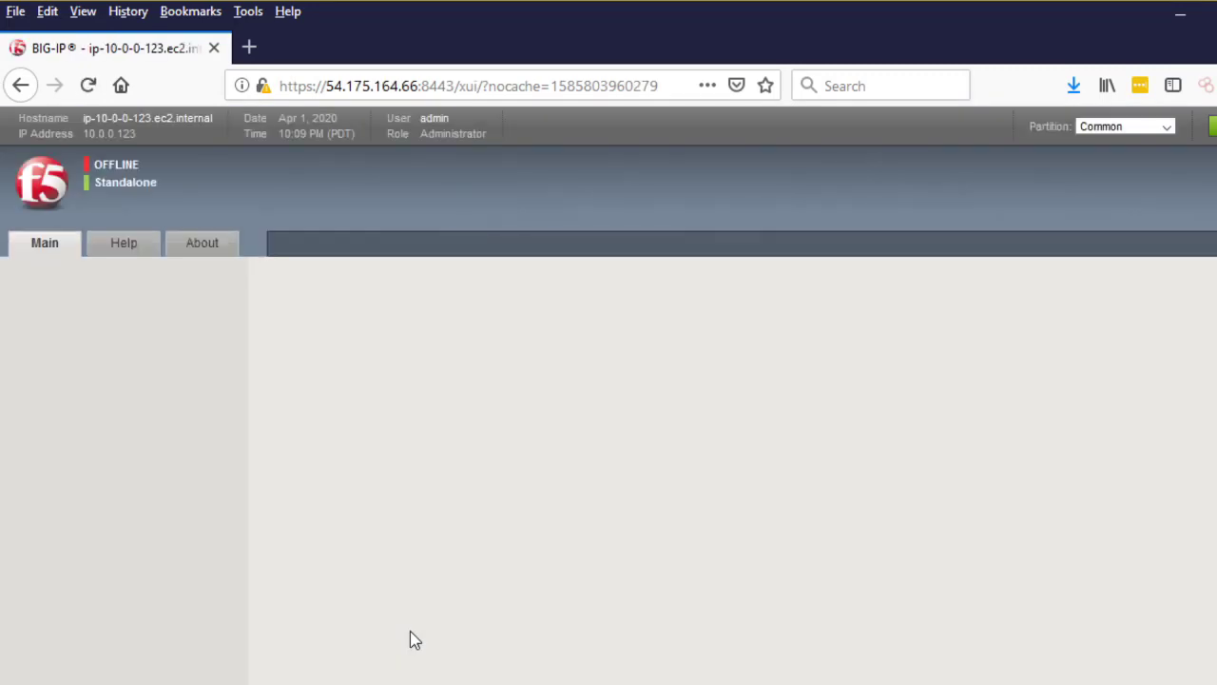
Step: Review the licensed modules and LTM Nominal provisioning, then go to System > Platform
scroll(410, 633, down, 3)
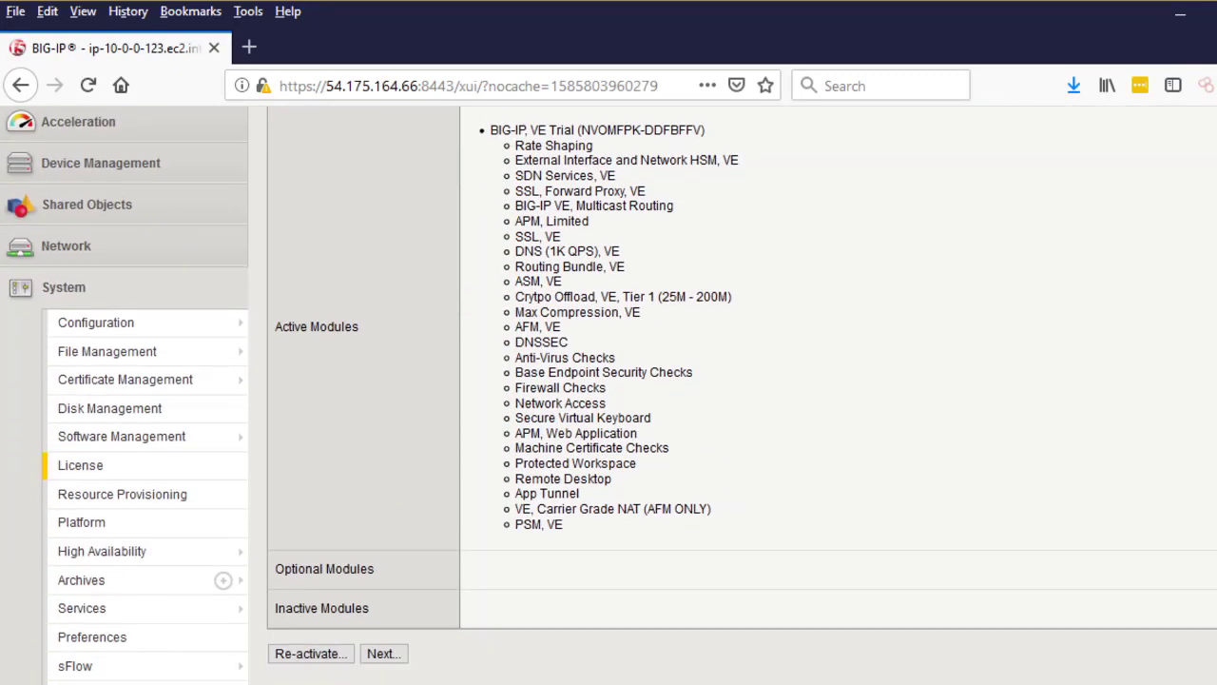
scroll(609, 396, up, 3)
scroll(609, 396, down, 2)
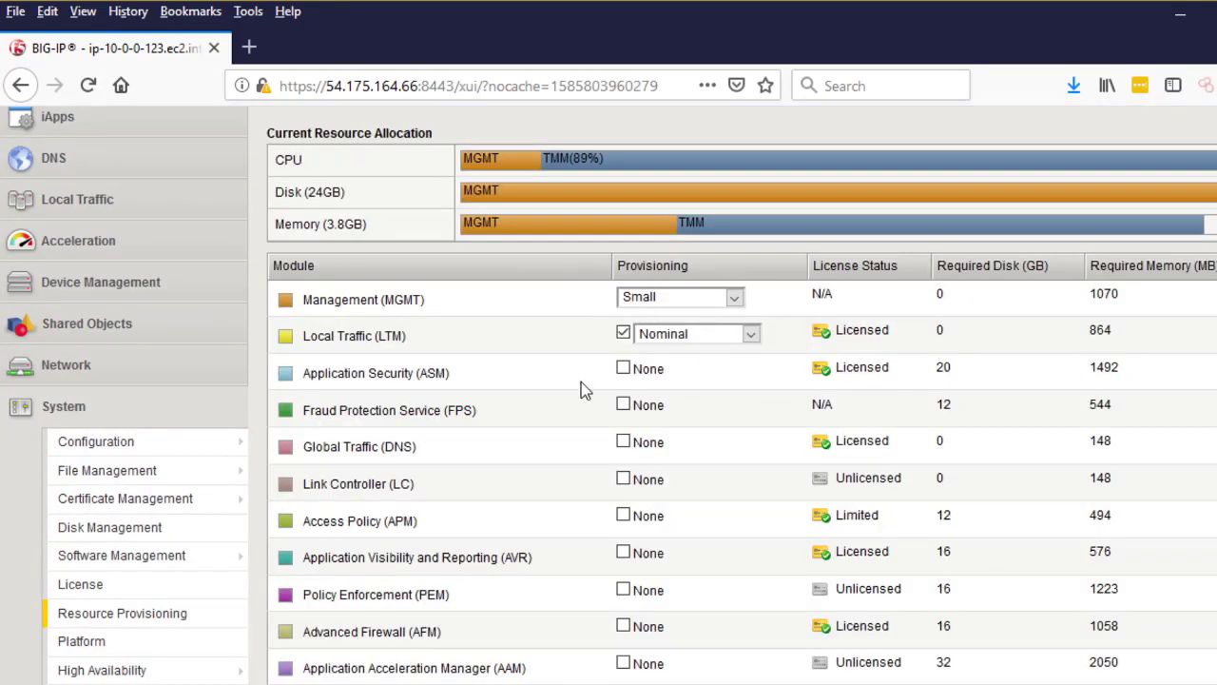
scroll(578, 388, down, 2)
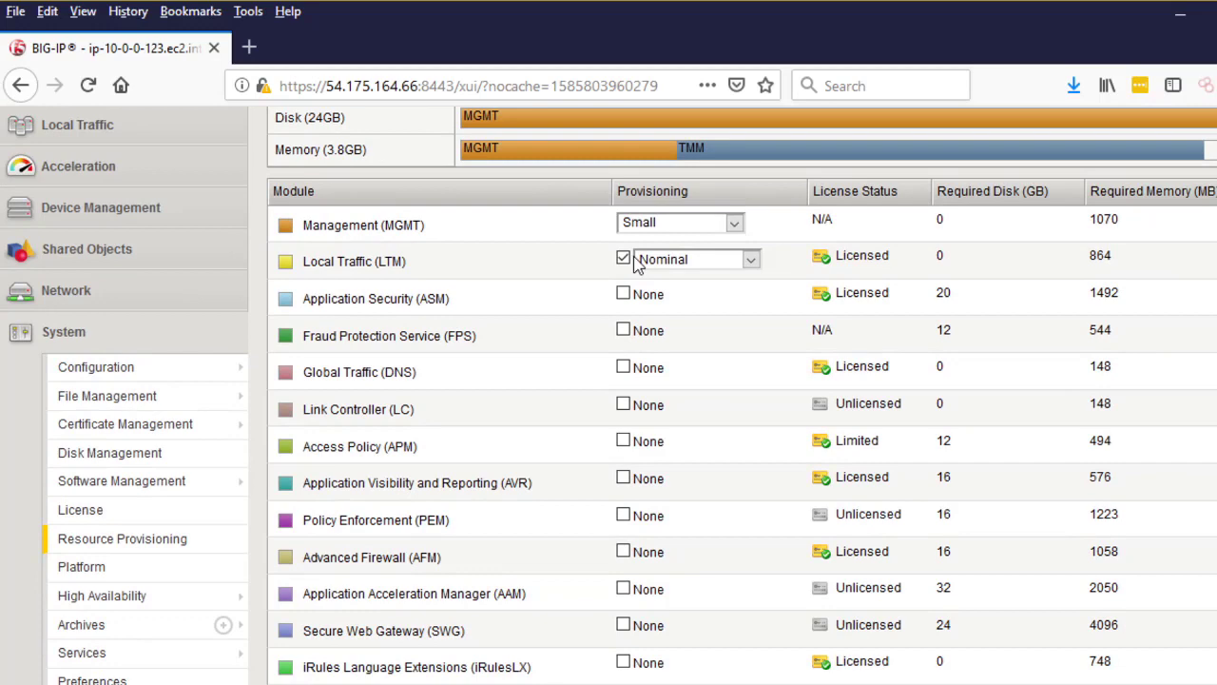
click(113, 571)
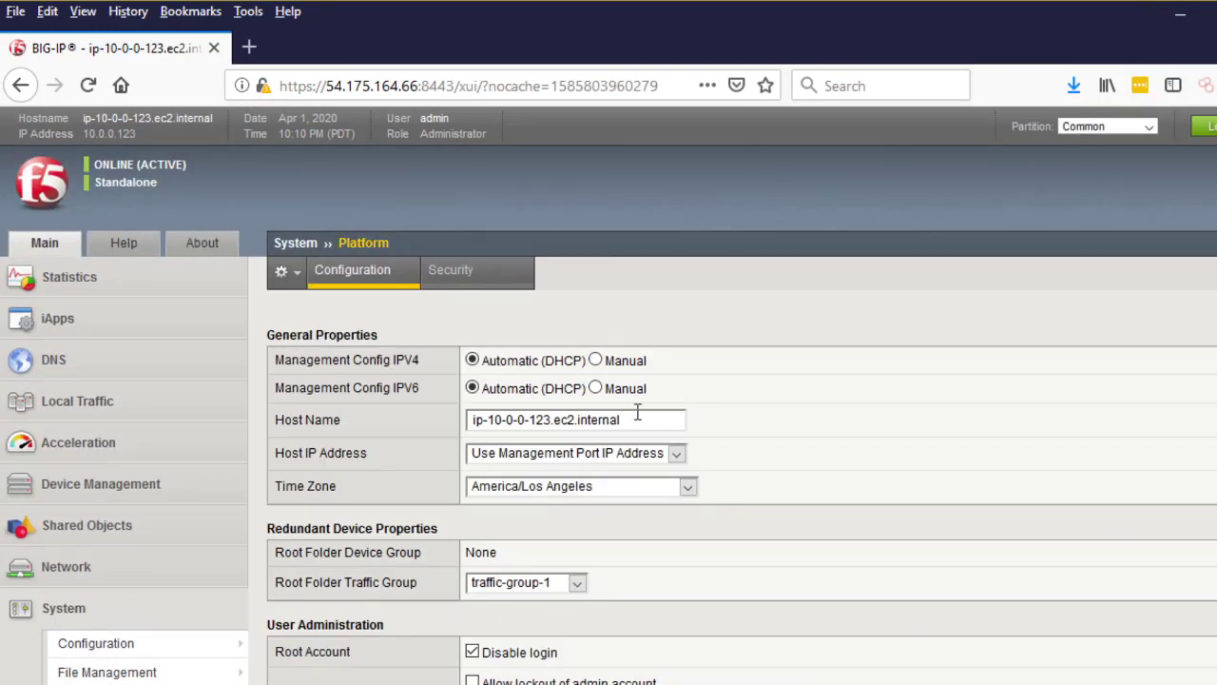
Step: Set the time zone to America/New York and acknowledge the logout notice
click(688, 488)
click(670, 677)
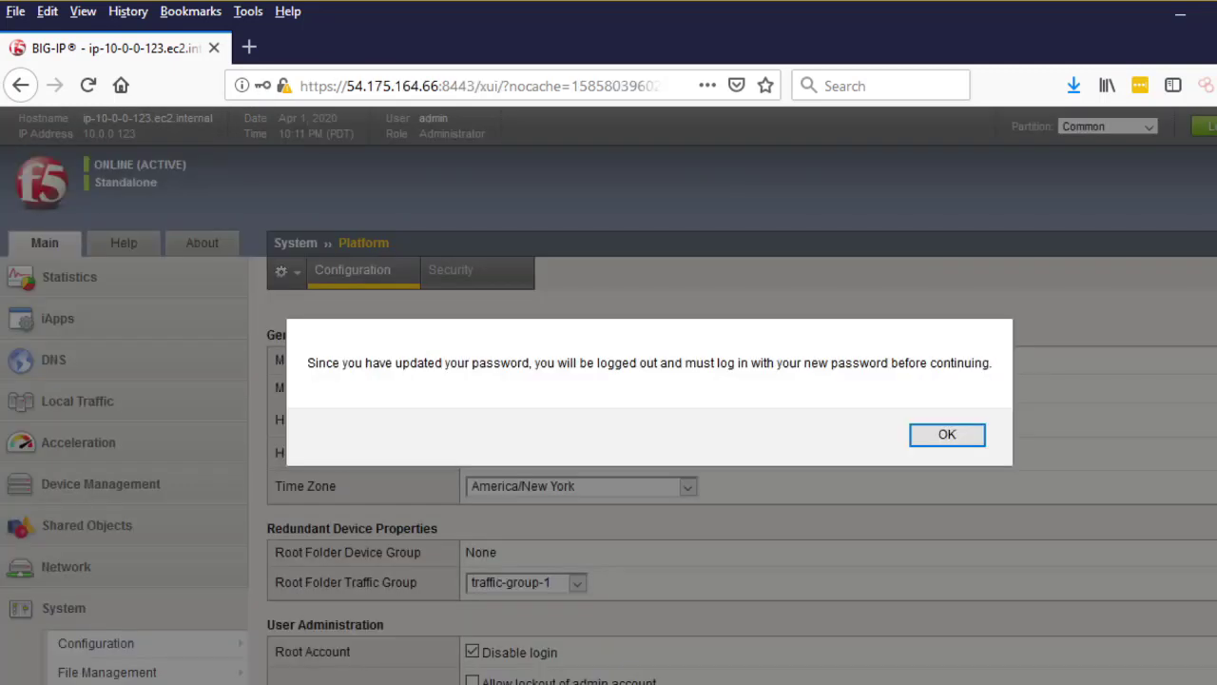
click(928, 437)
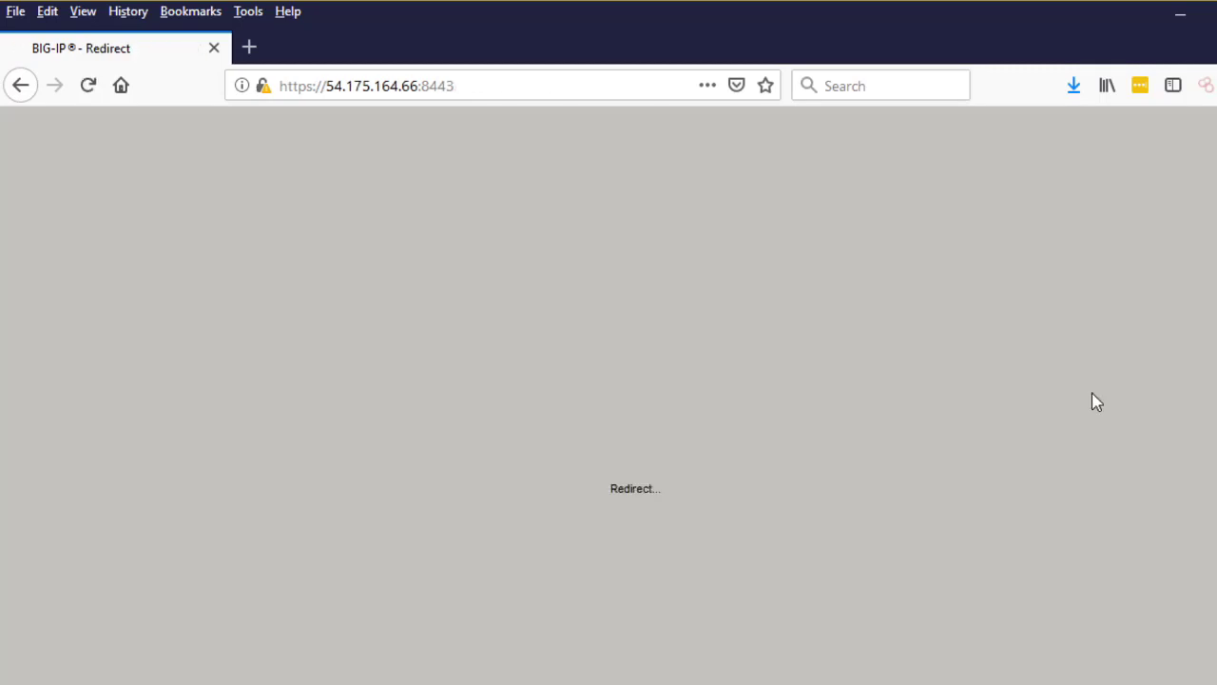
Step: Sign back in as admin with the new password, dismissing the save-password prompt
text(admin)
key(Tab)
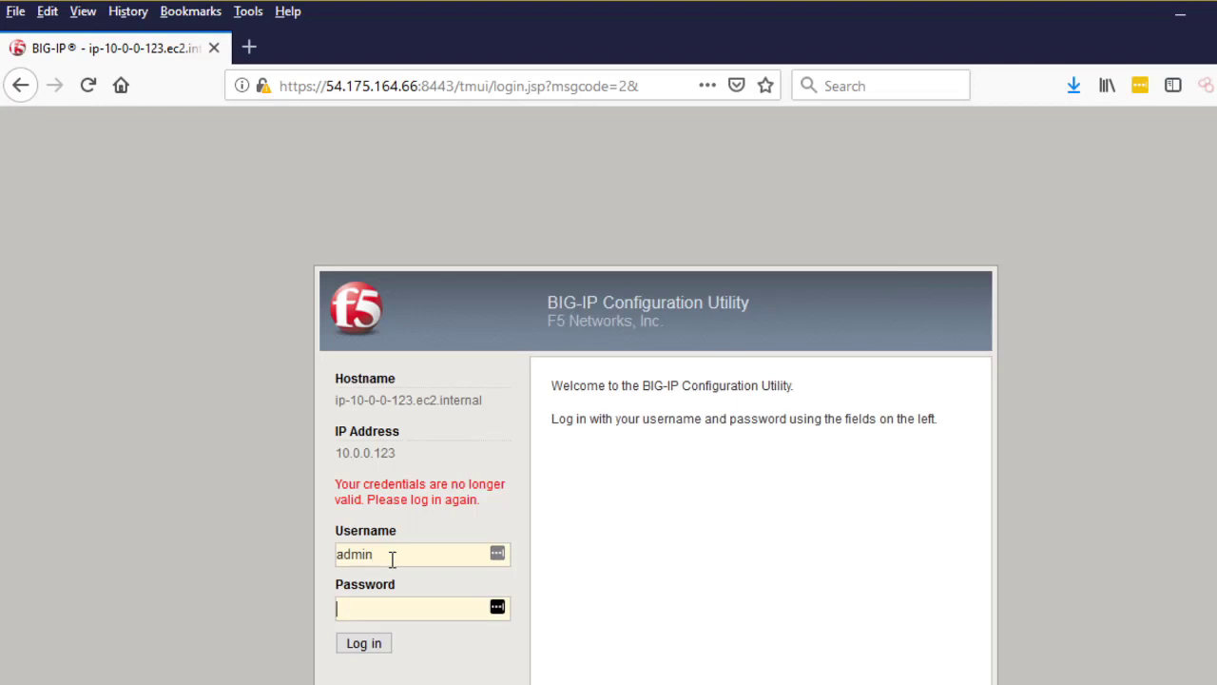
text(*********)
key(Return)
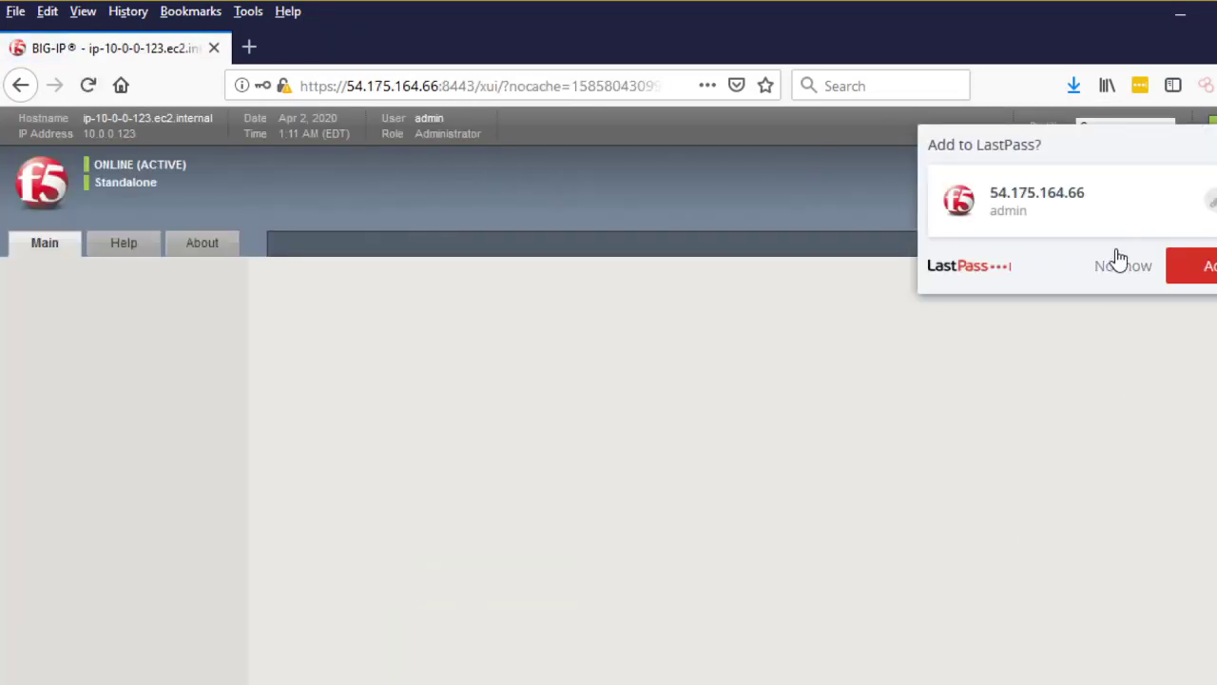
click(1118, 261)
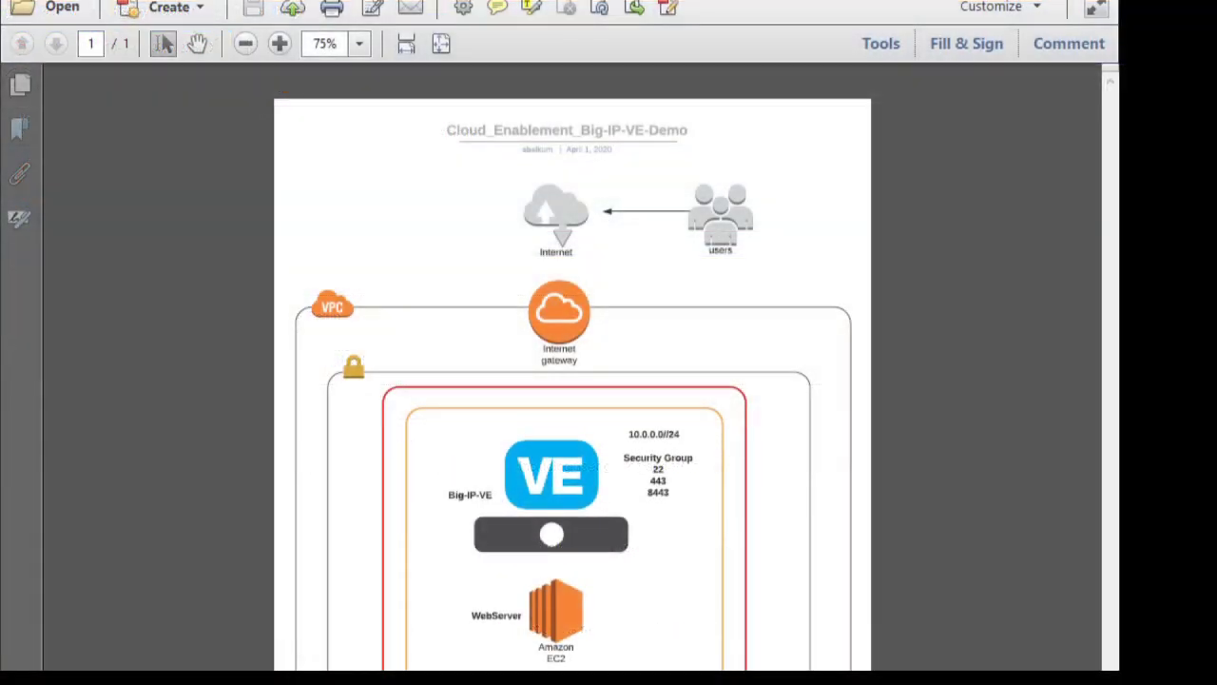